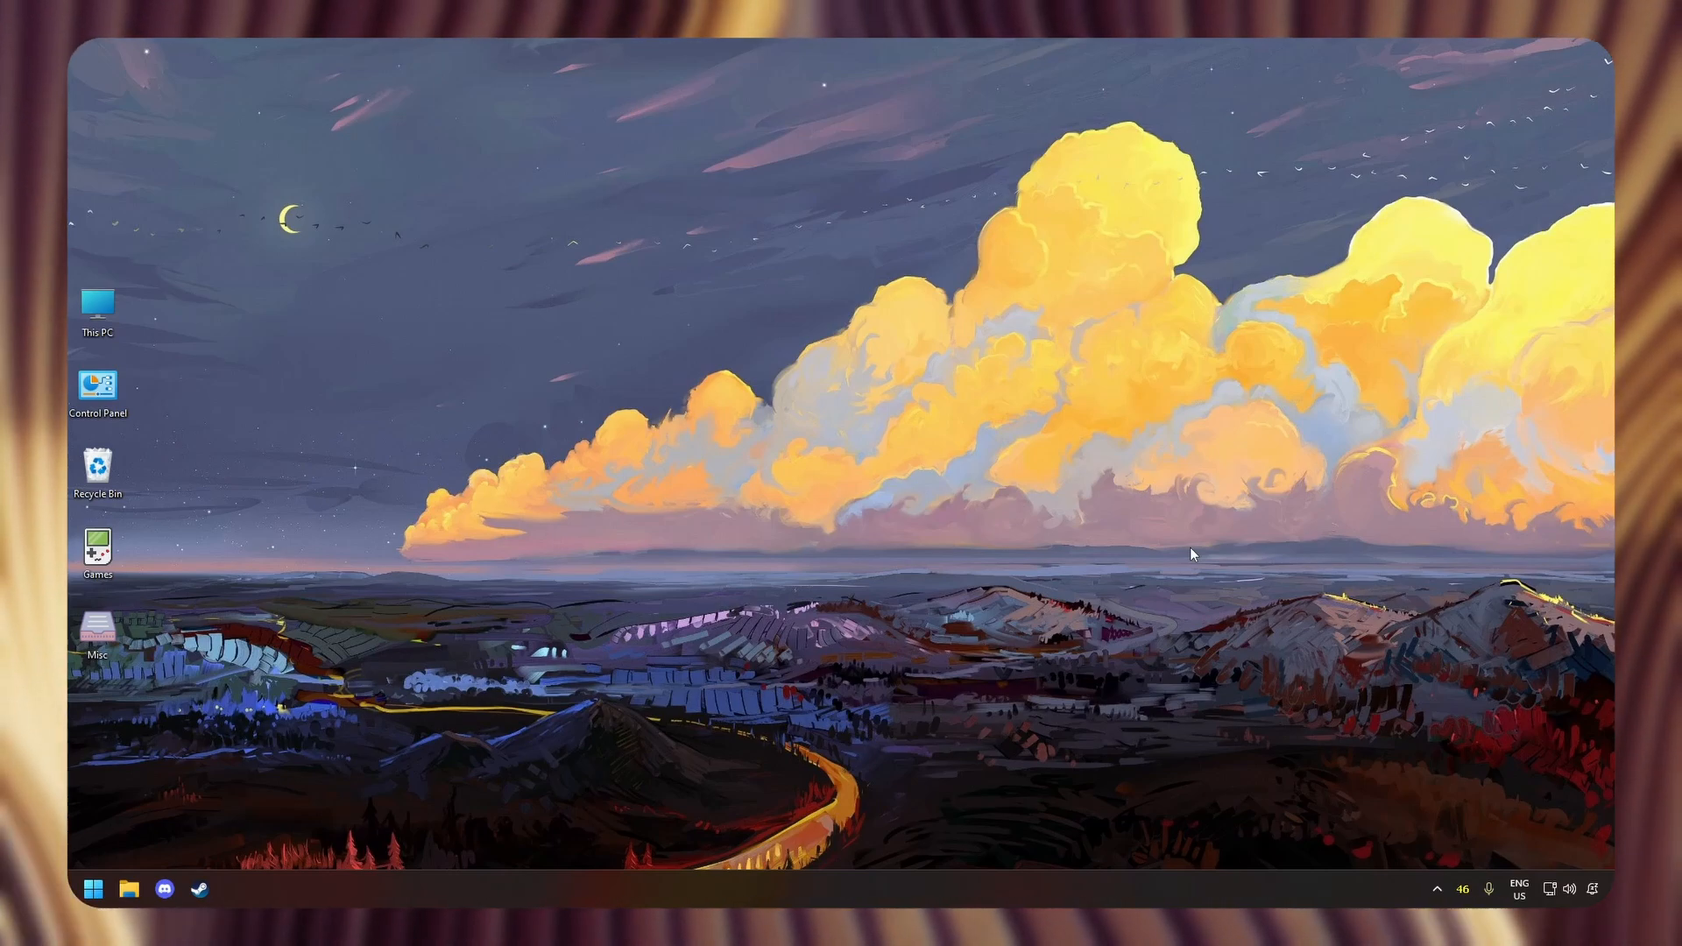
- Start creating a new virtual machine in Oracle VirtualBox Manager and name it Winserver
key(super+r)
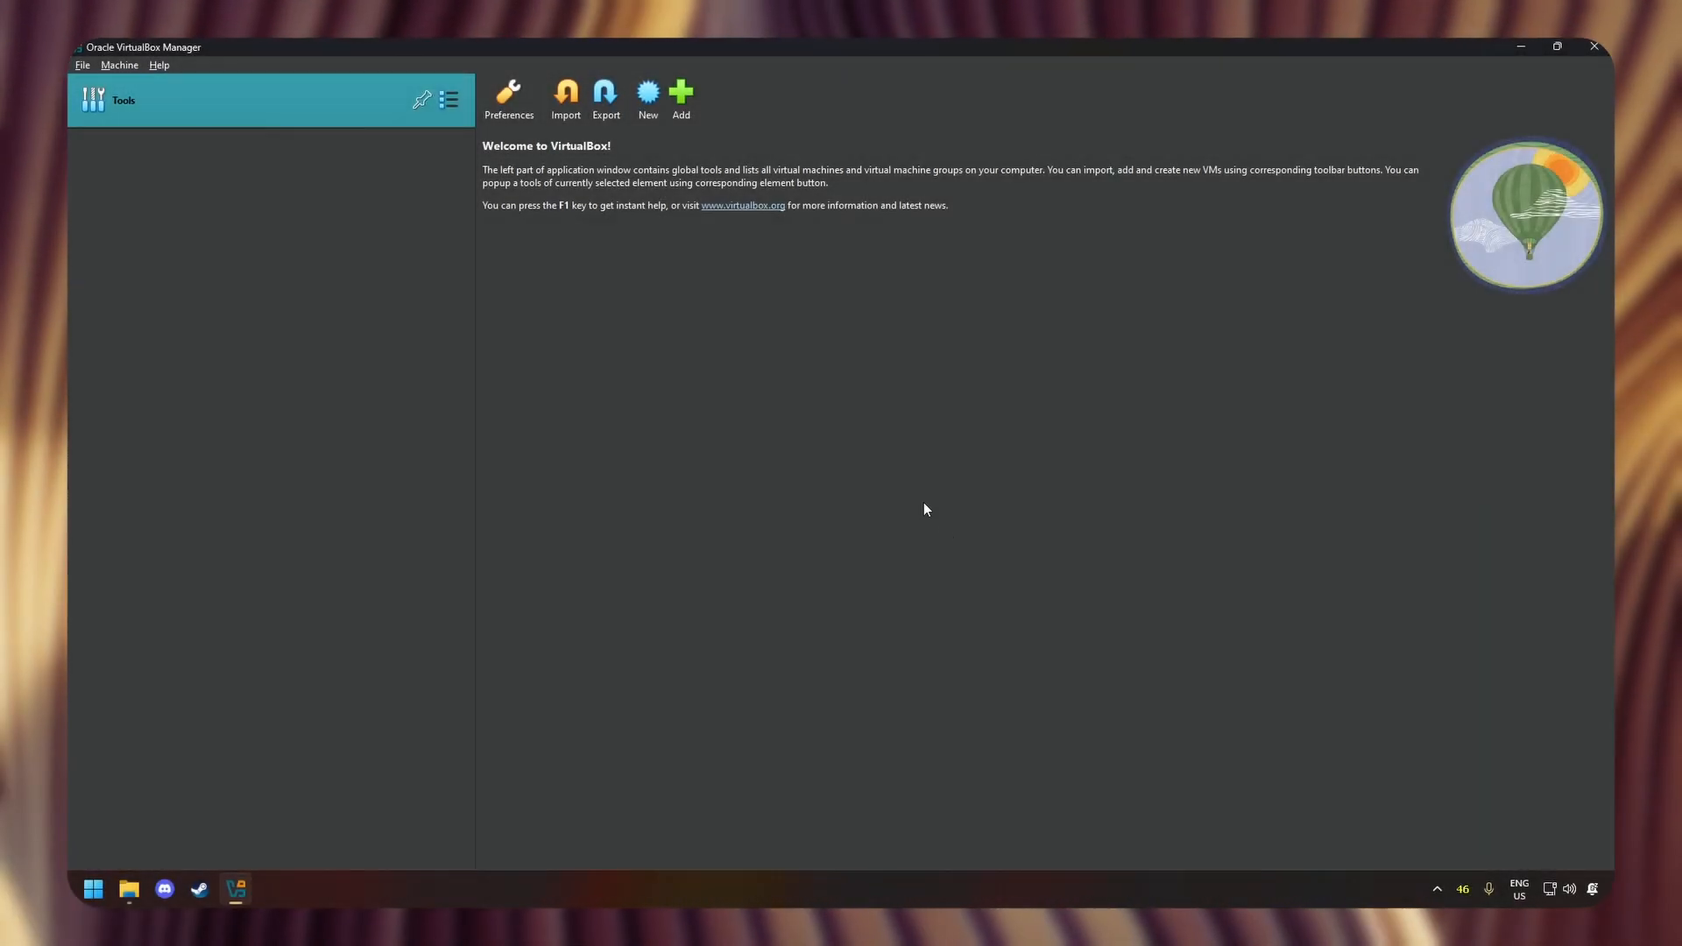
click(648, 93)
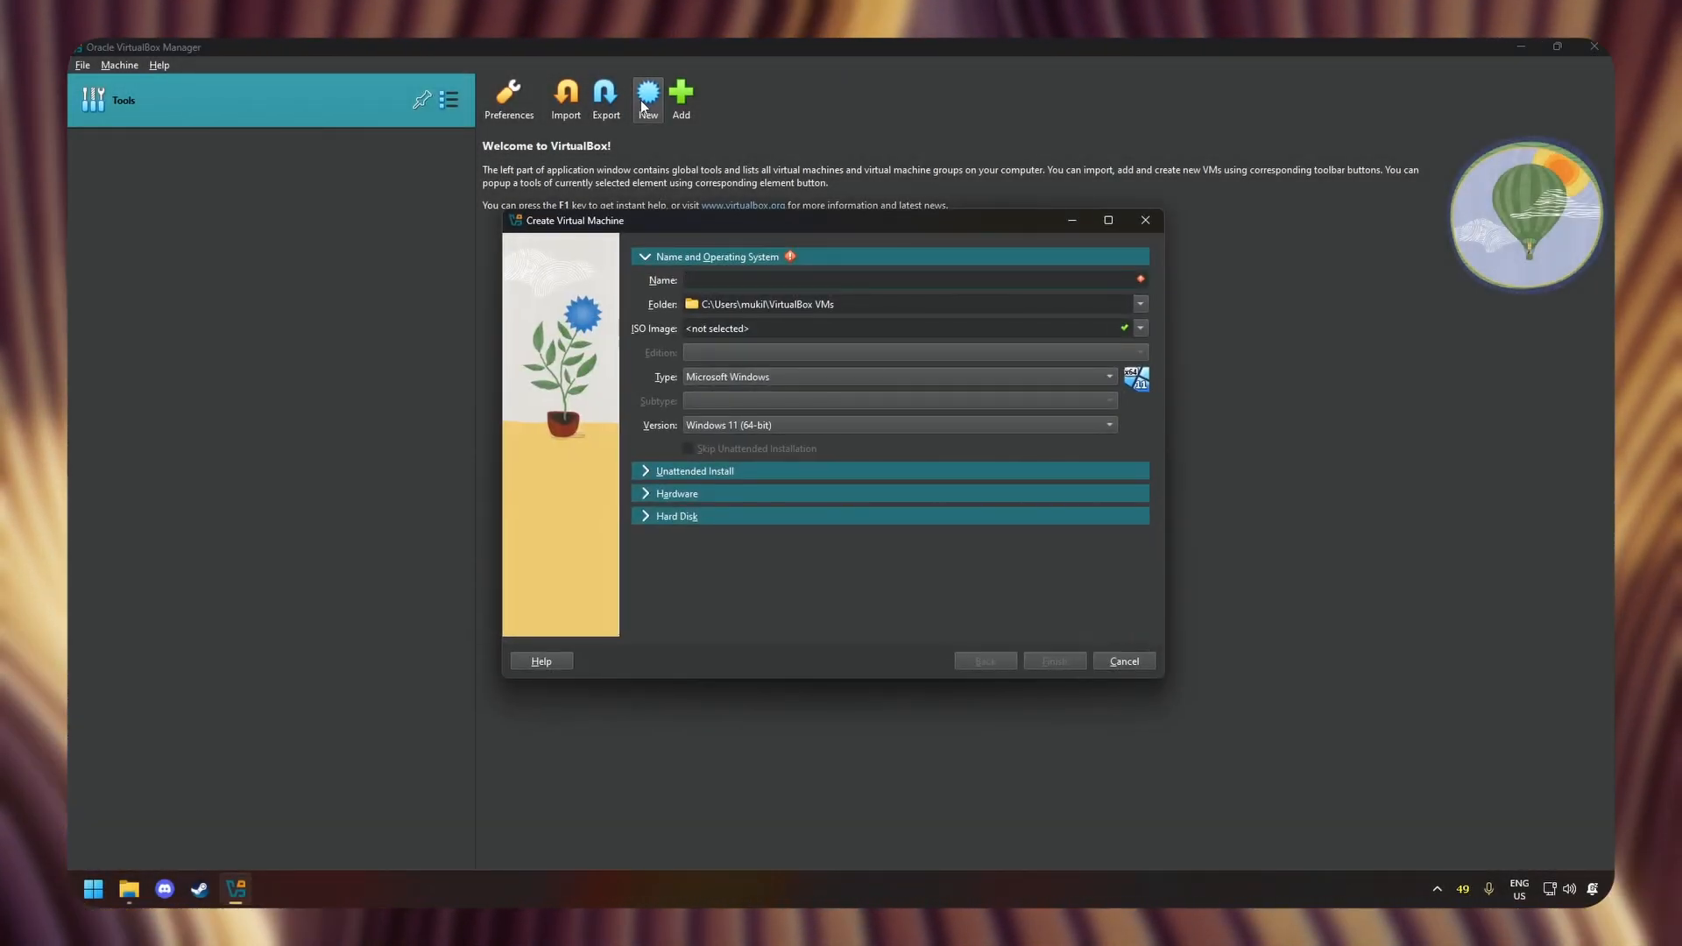
text(Winds)
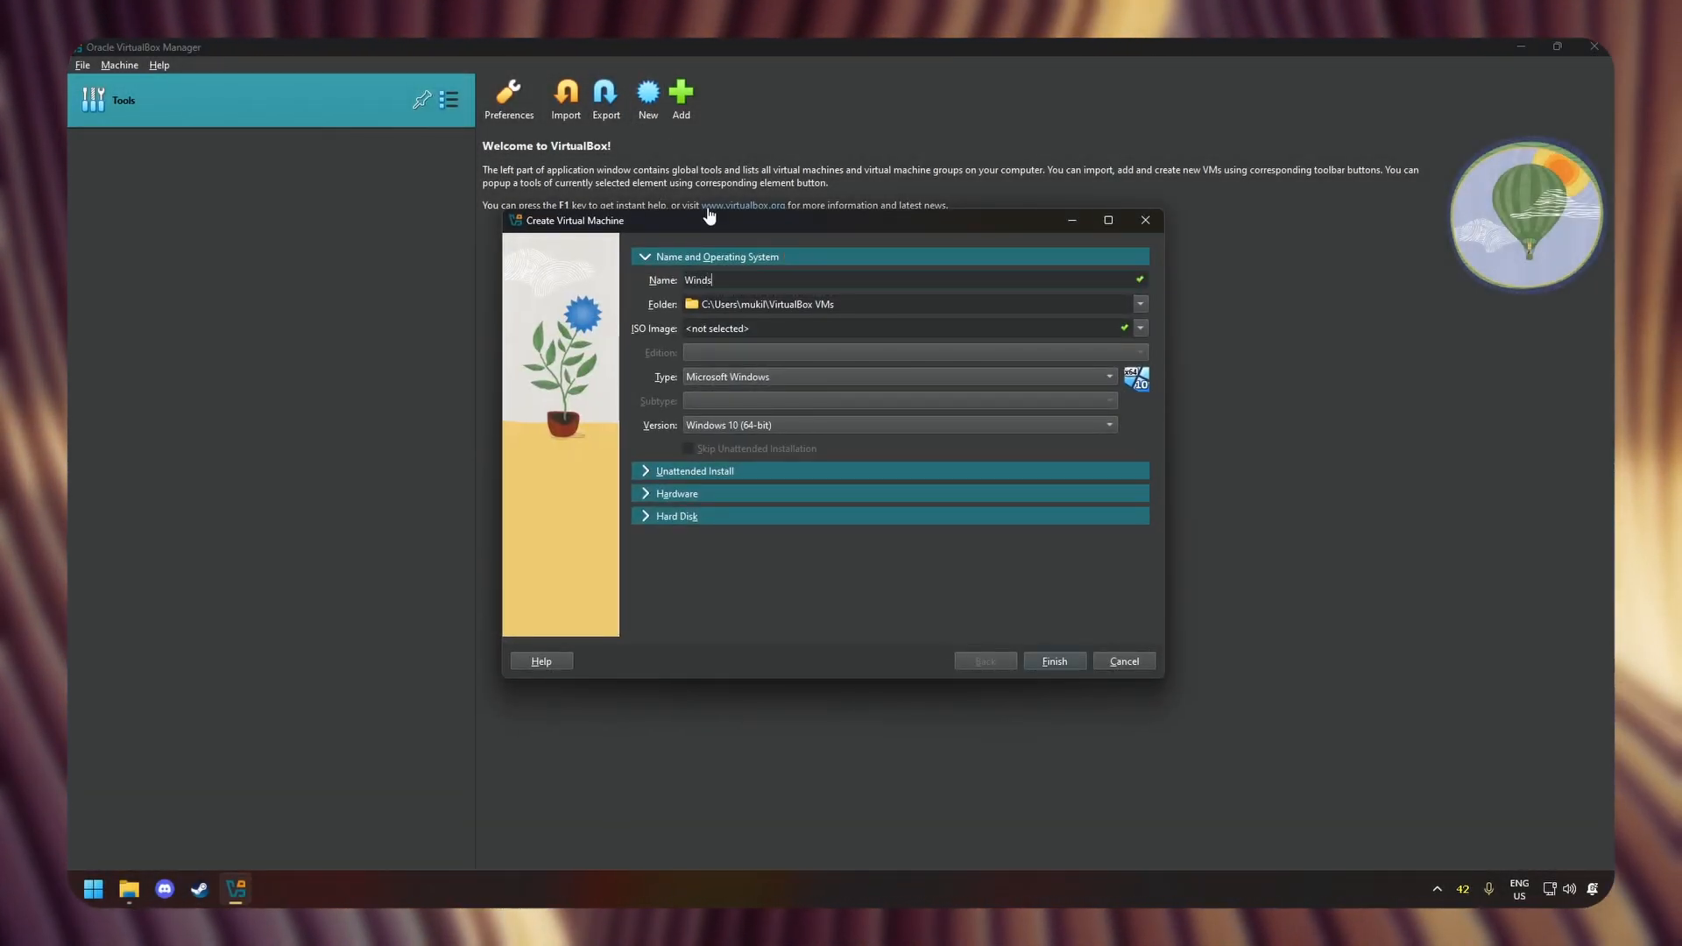
key(BackSpace)
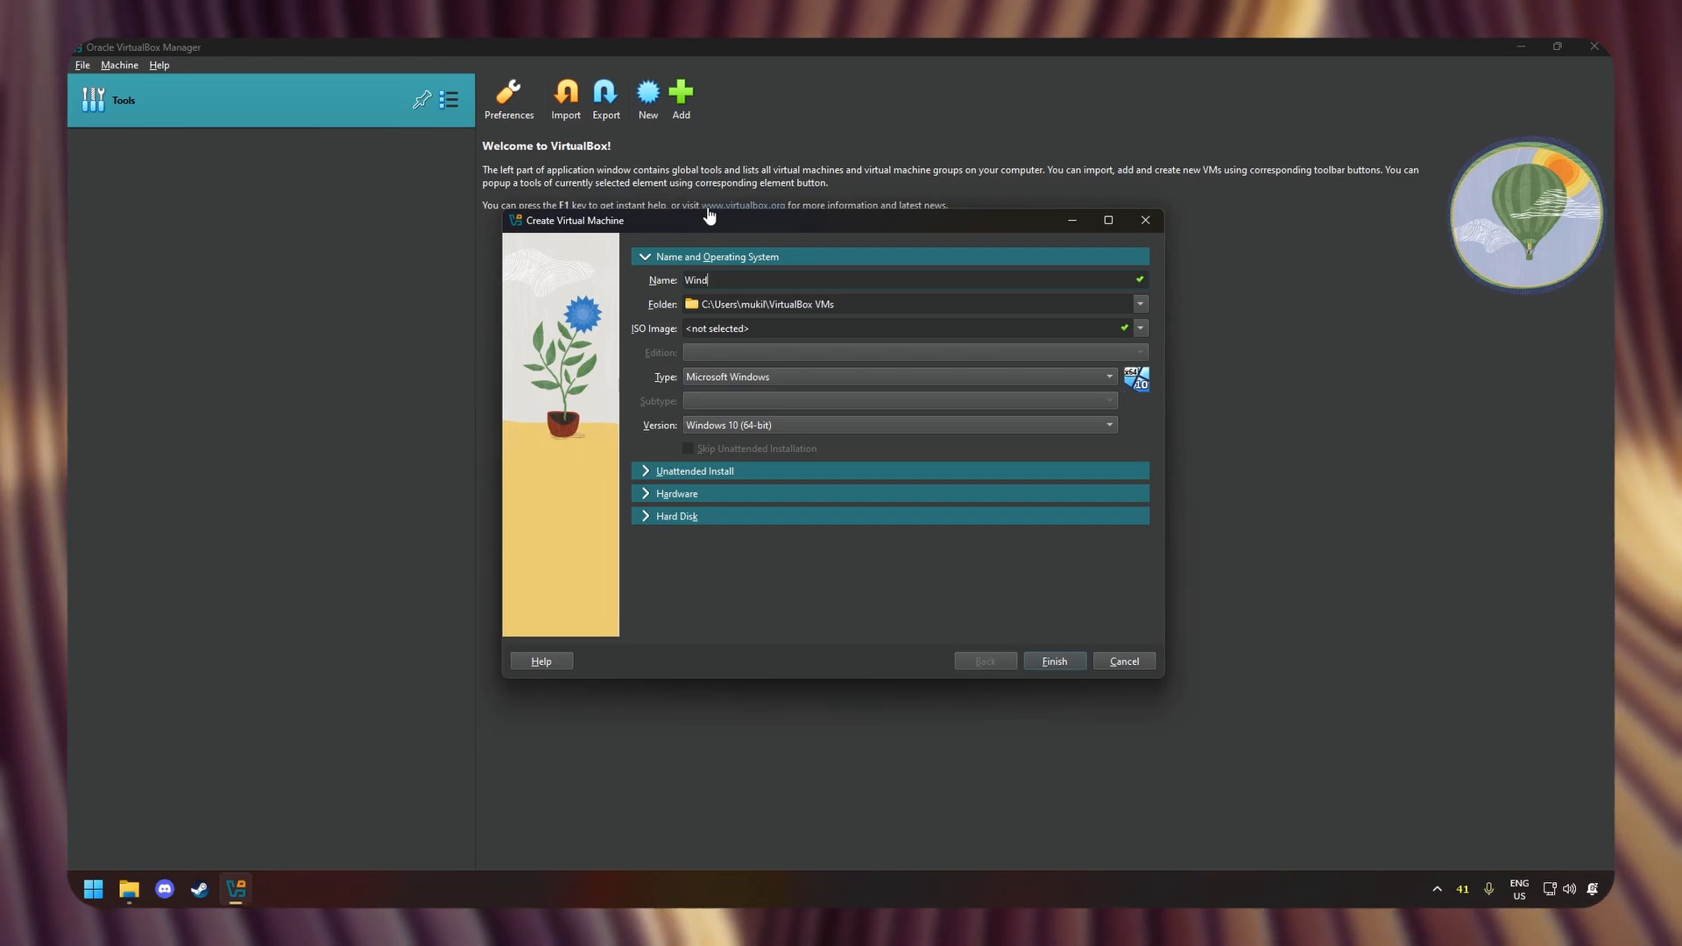
key(BackSpace)
key(BackSpace)
key(BackSpace)
key(BackSpace)
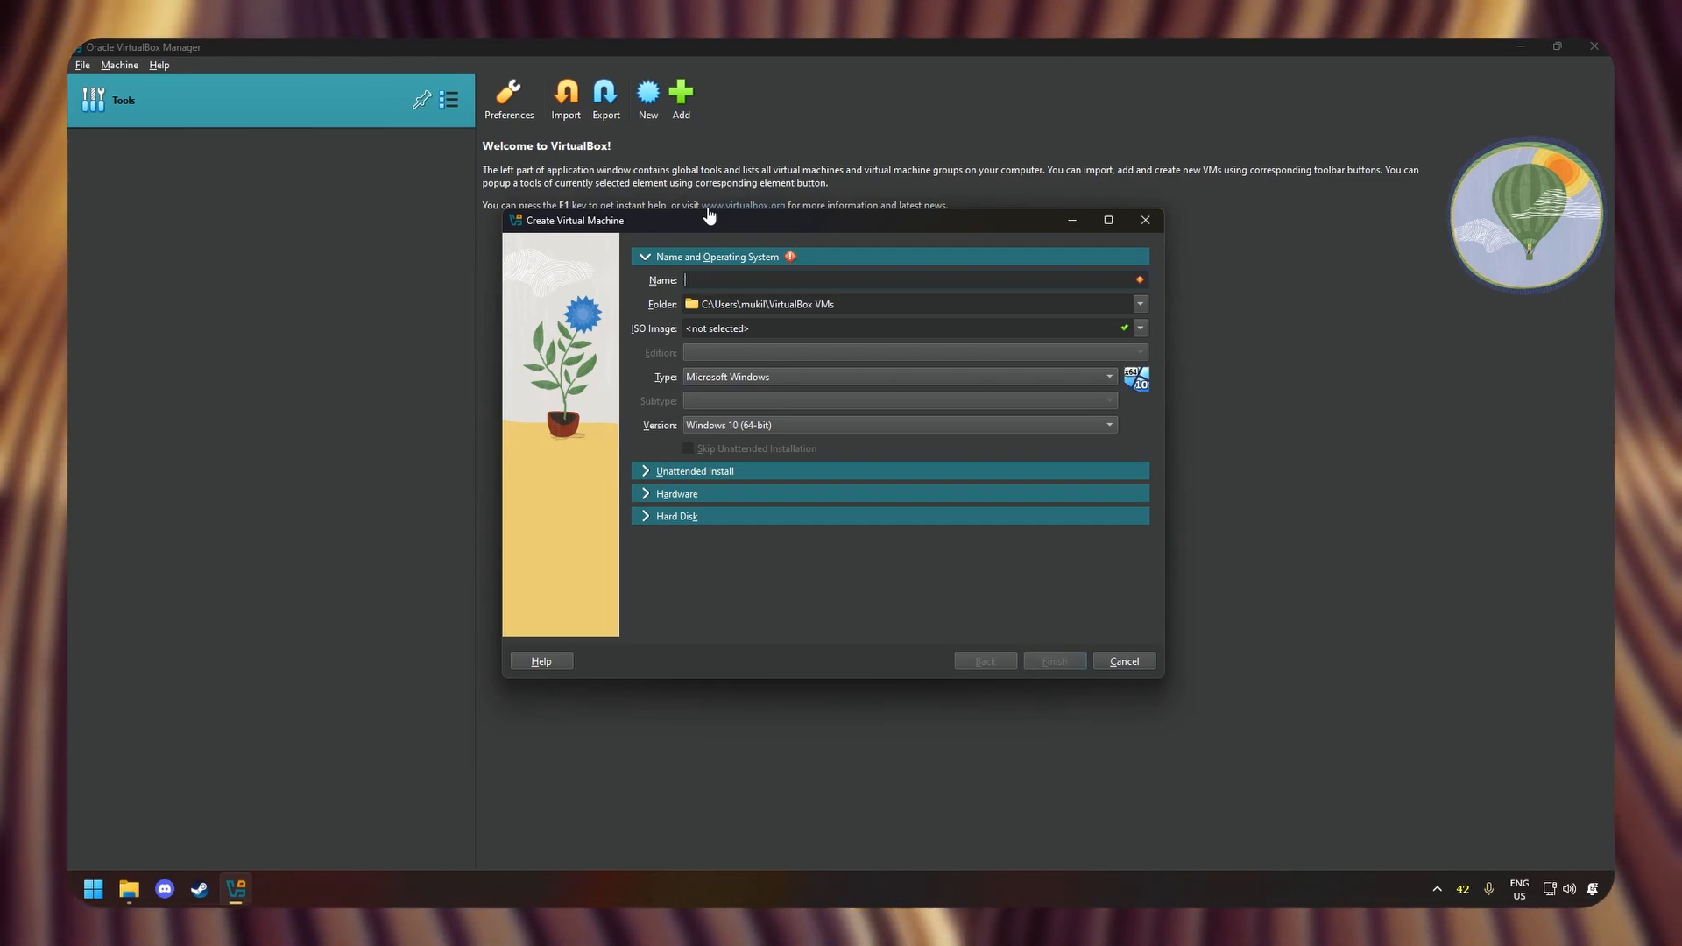
text(Winserver)
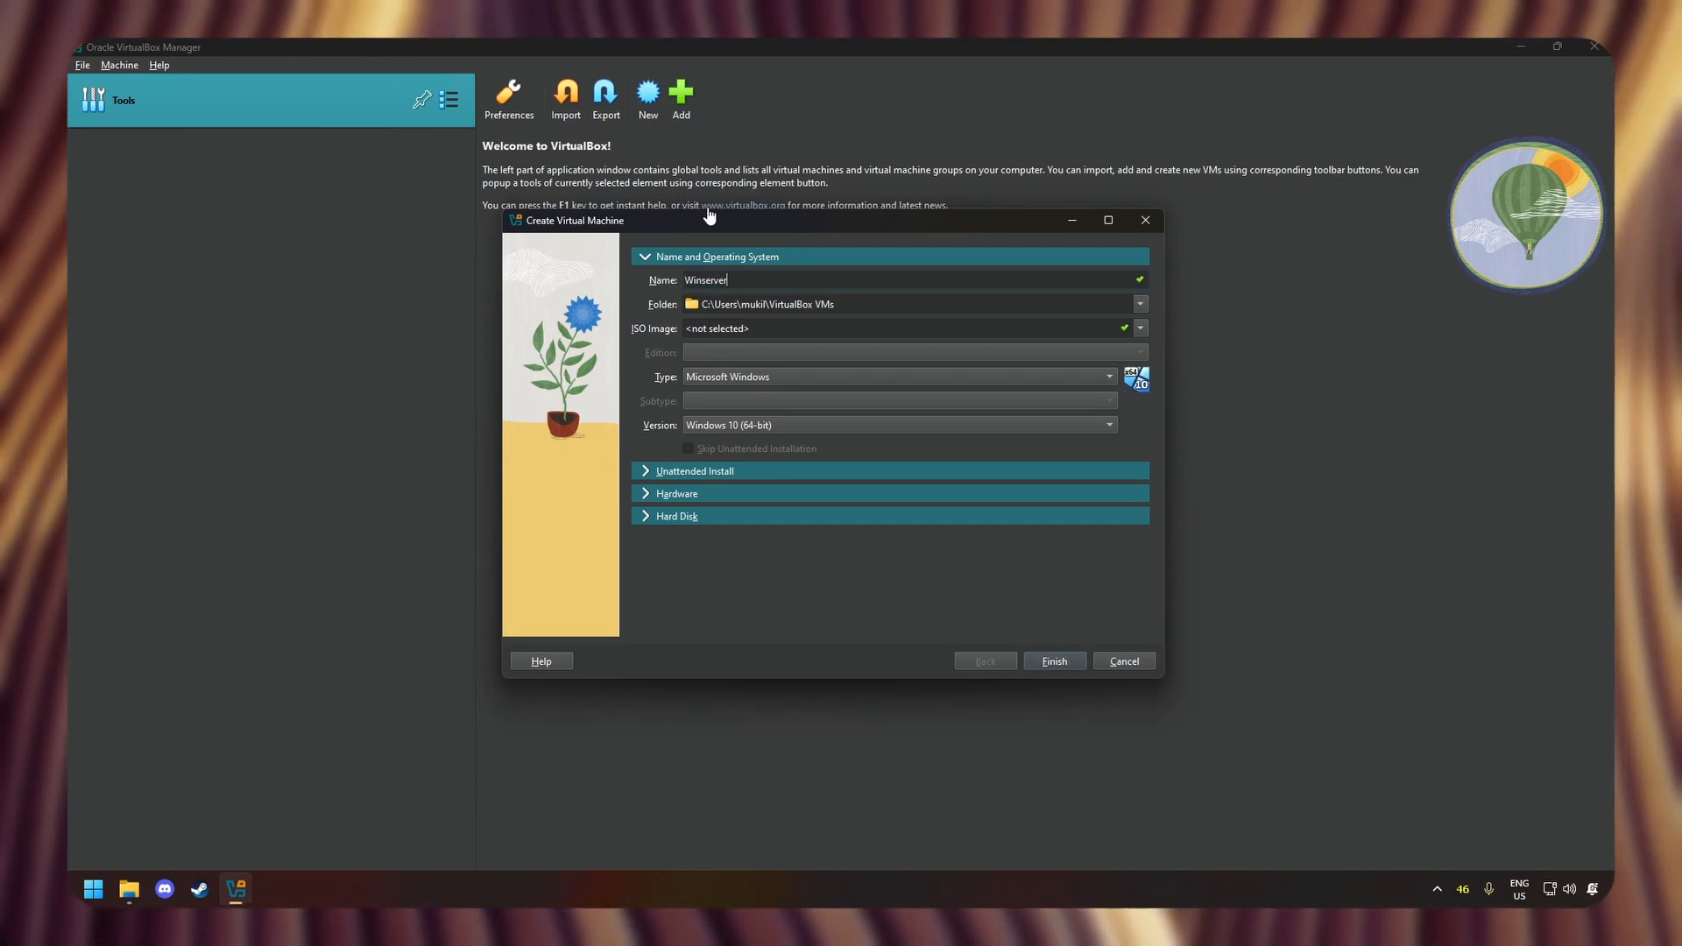
- Set the virtual machine's folder to D:\VMs
click(1140, 308)
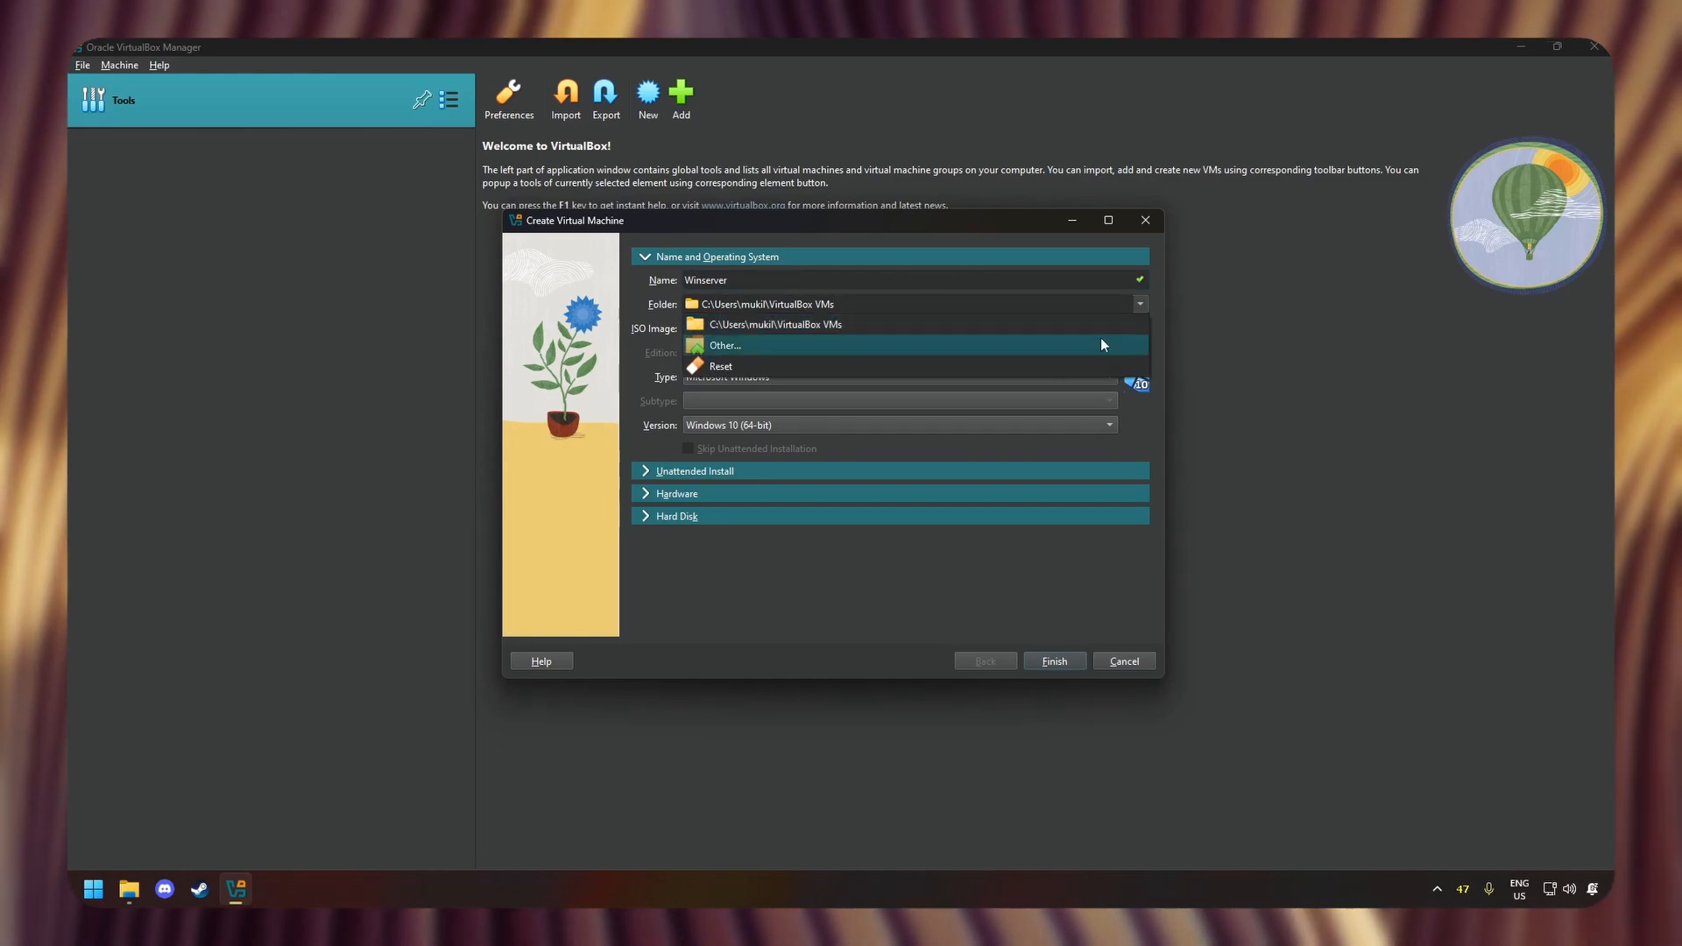
click(1054, 343)
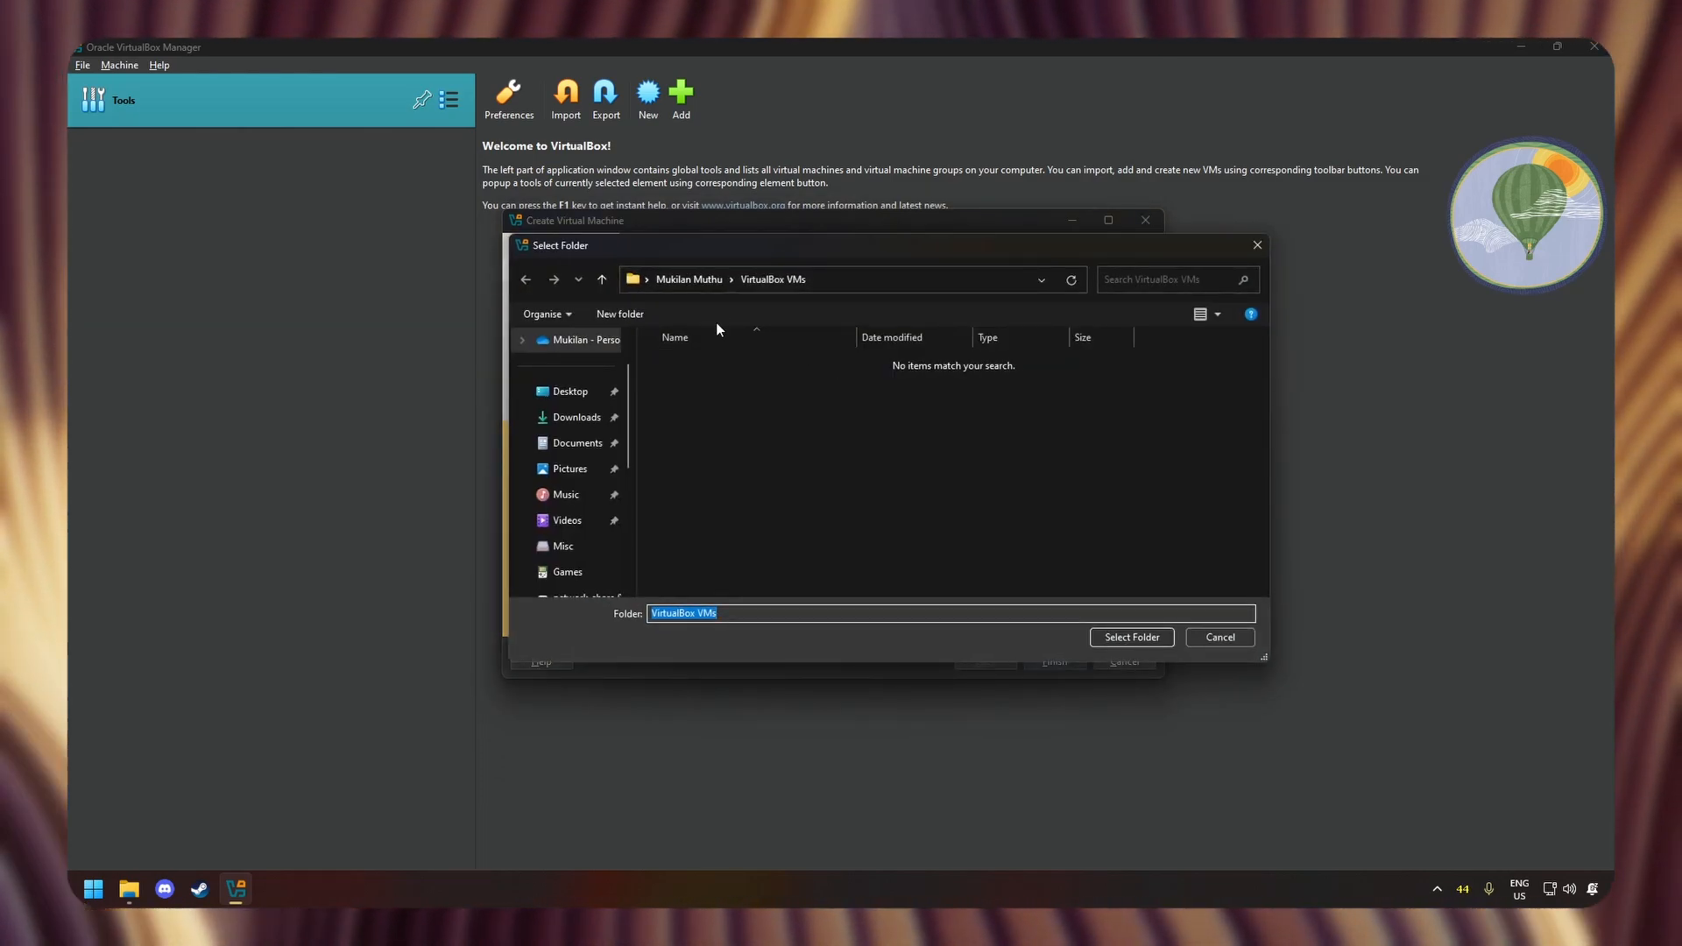
scroll(575, 481, down, 3)
click(578, 520)
scroll(716, 412, down, 1)
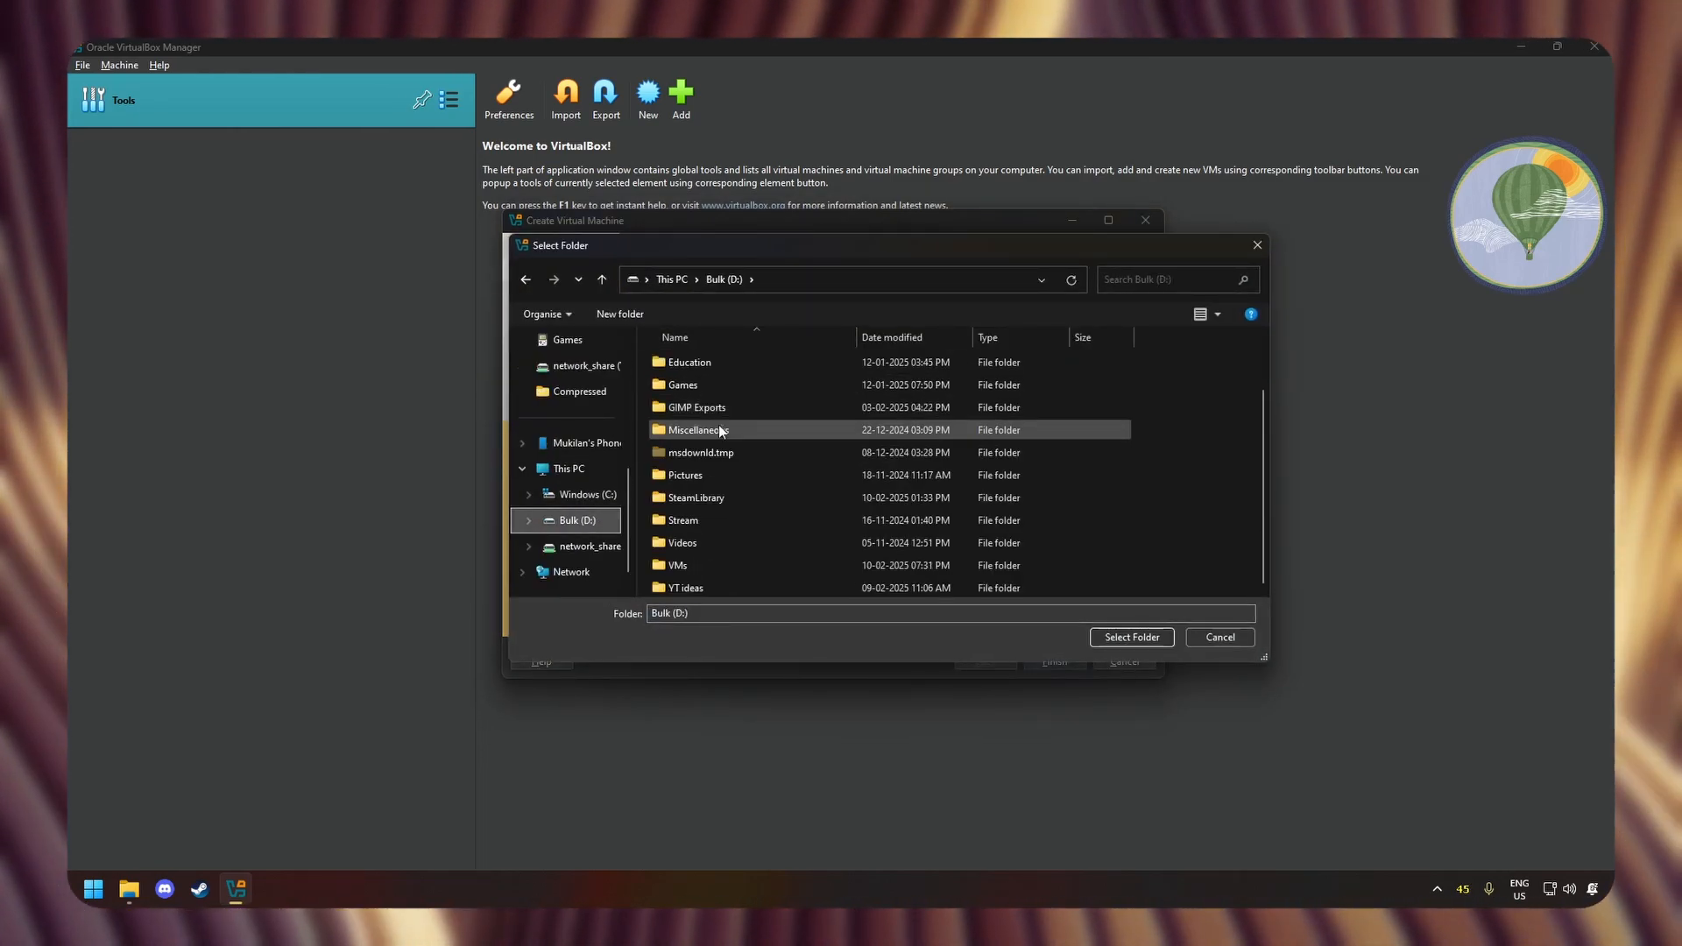
double_click(718, 570)
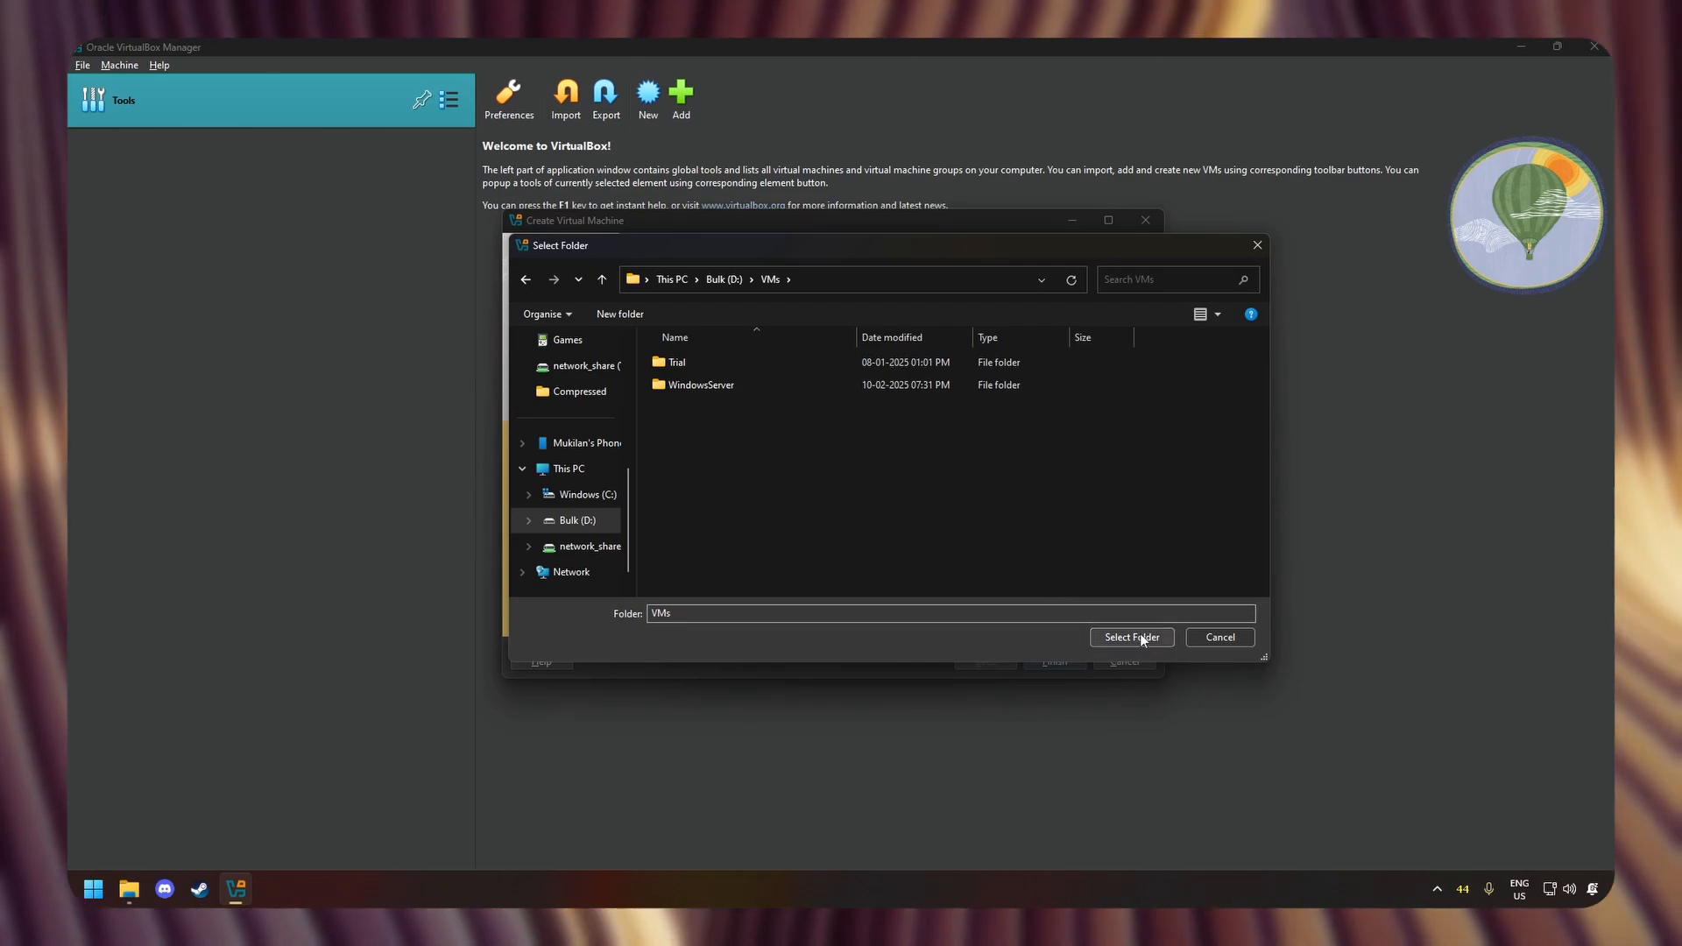
click(1137, 636)
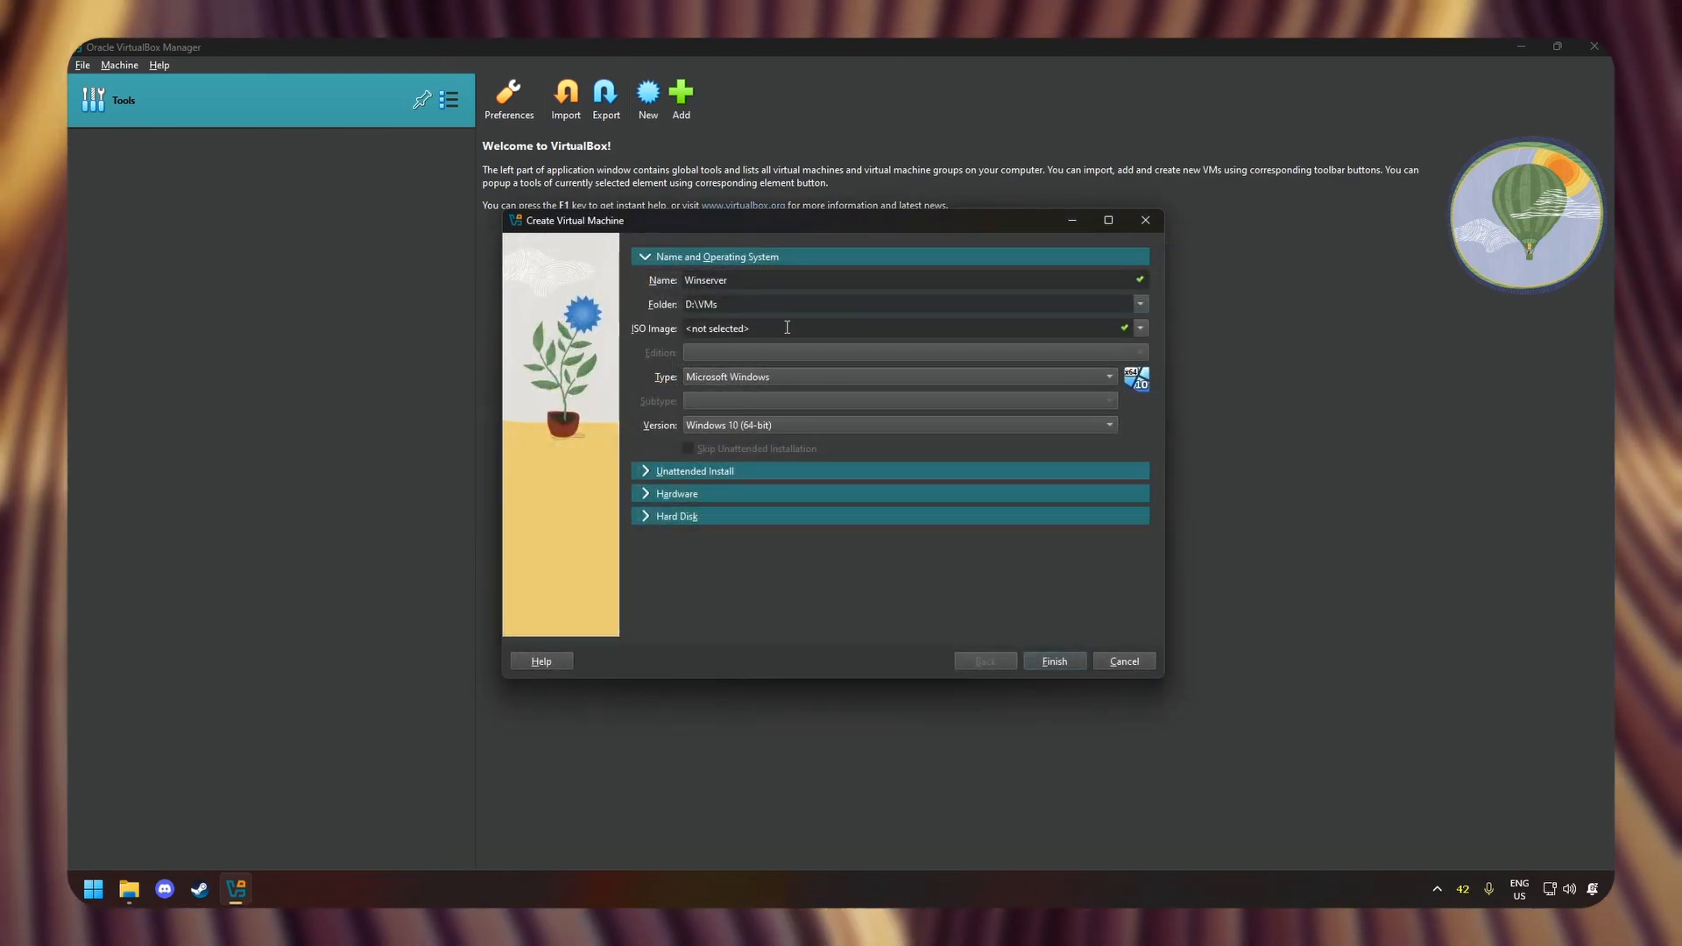
- Choose D:\Downloads\26100.1742.240906-0331.ge_release_svc_refresh_SERVER_EVAL_x64FRE_en-us.iso as the virtual machine's ISO image
click(1141, 328)
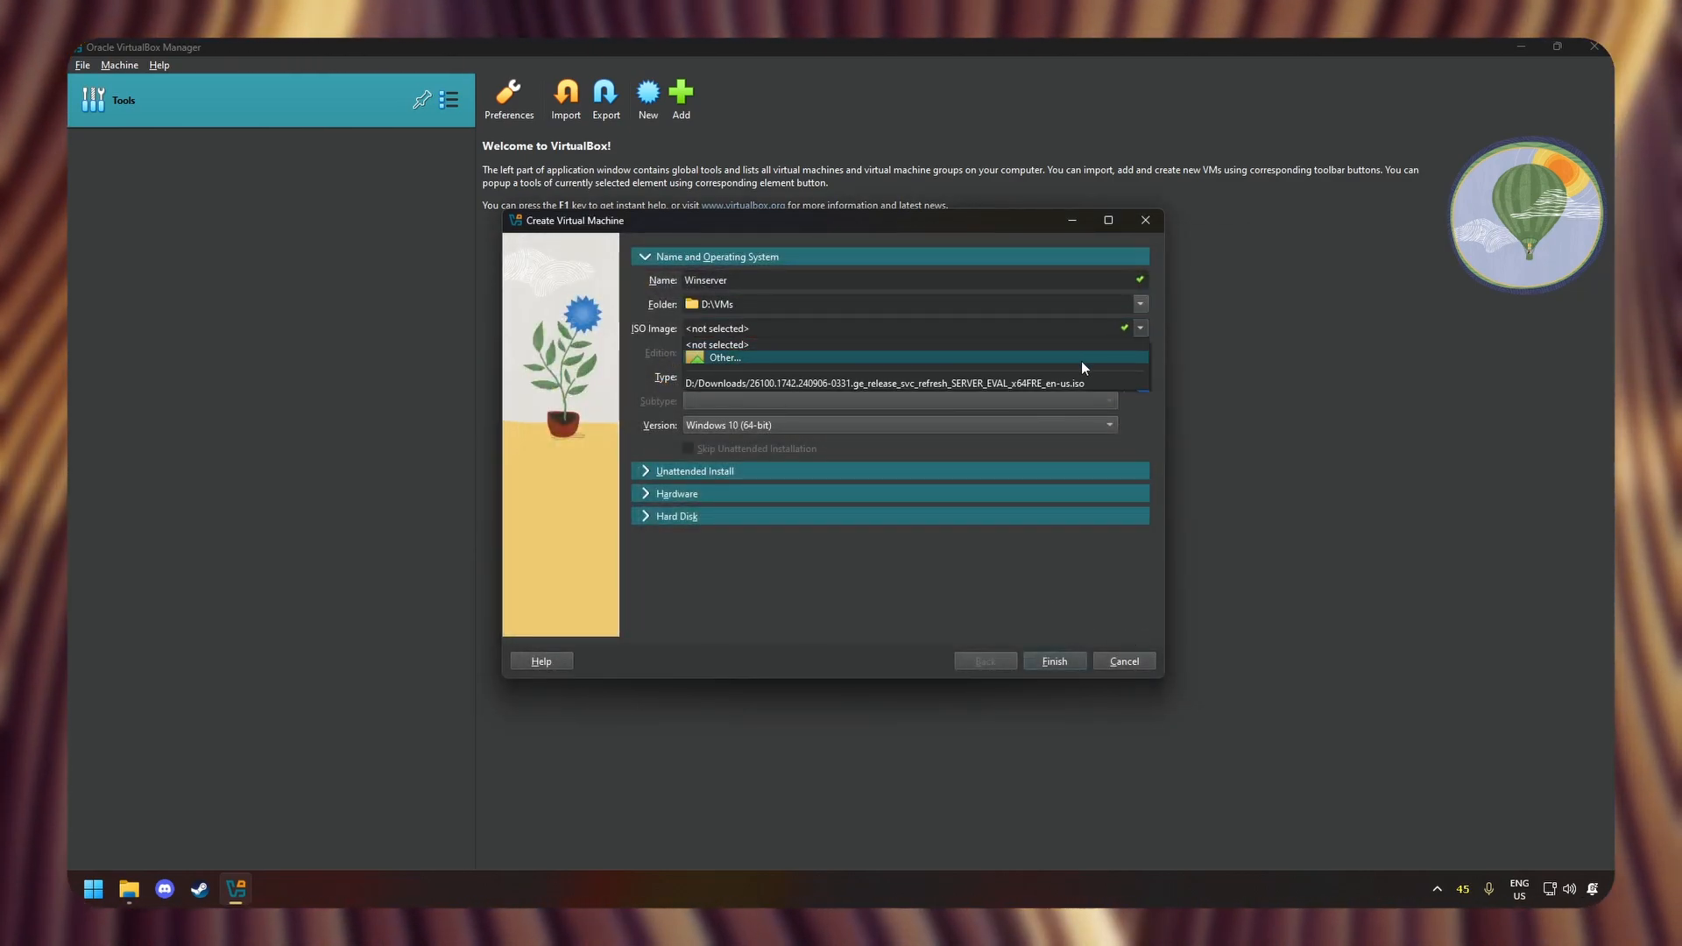
click(1080, 359)
double_click(1079, 364)
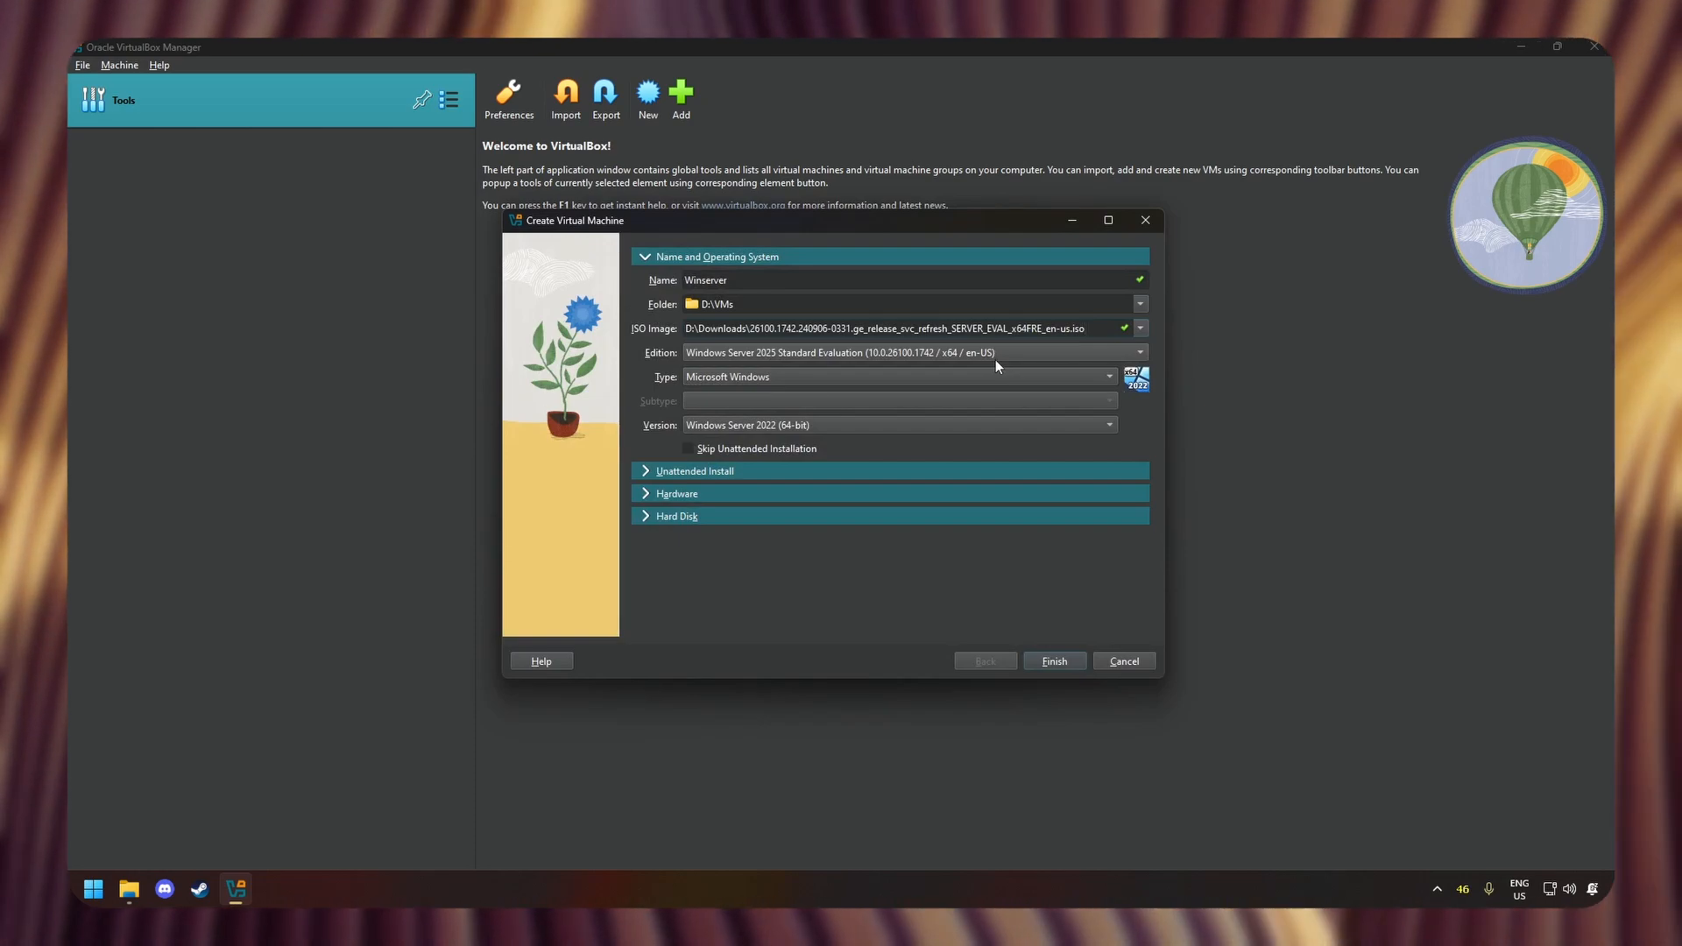
click(1010, 381)
click(1008, 377)
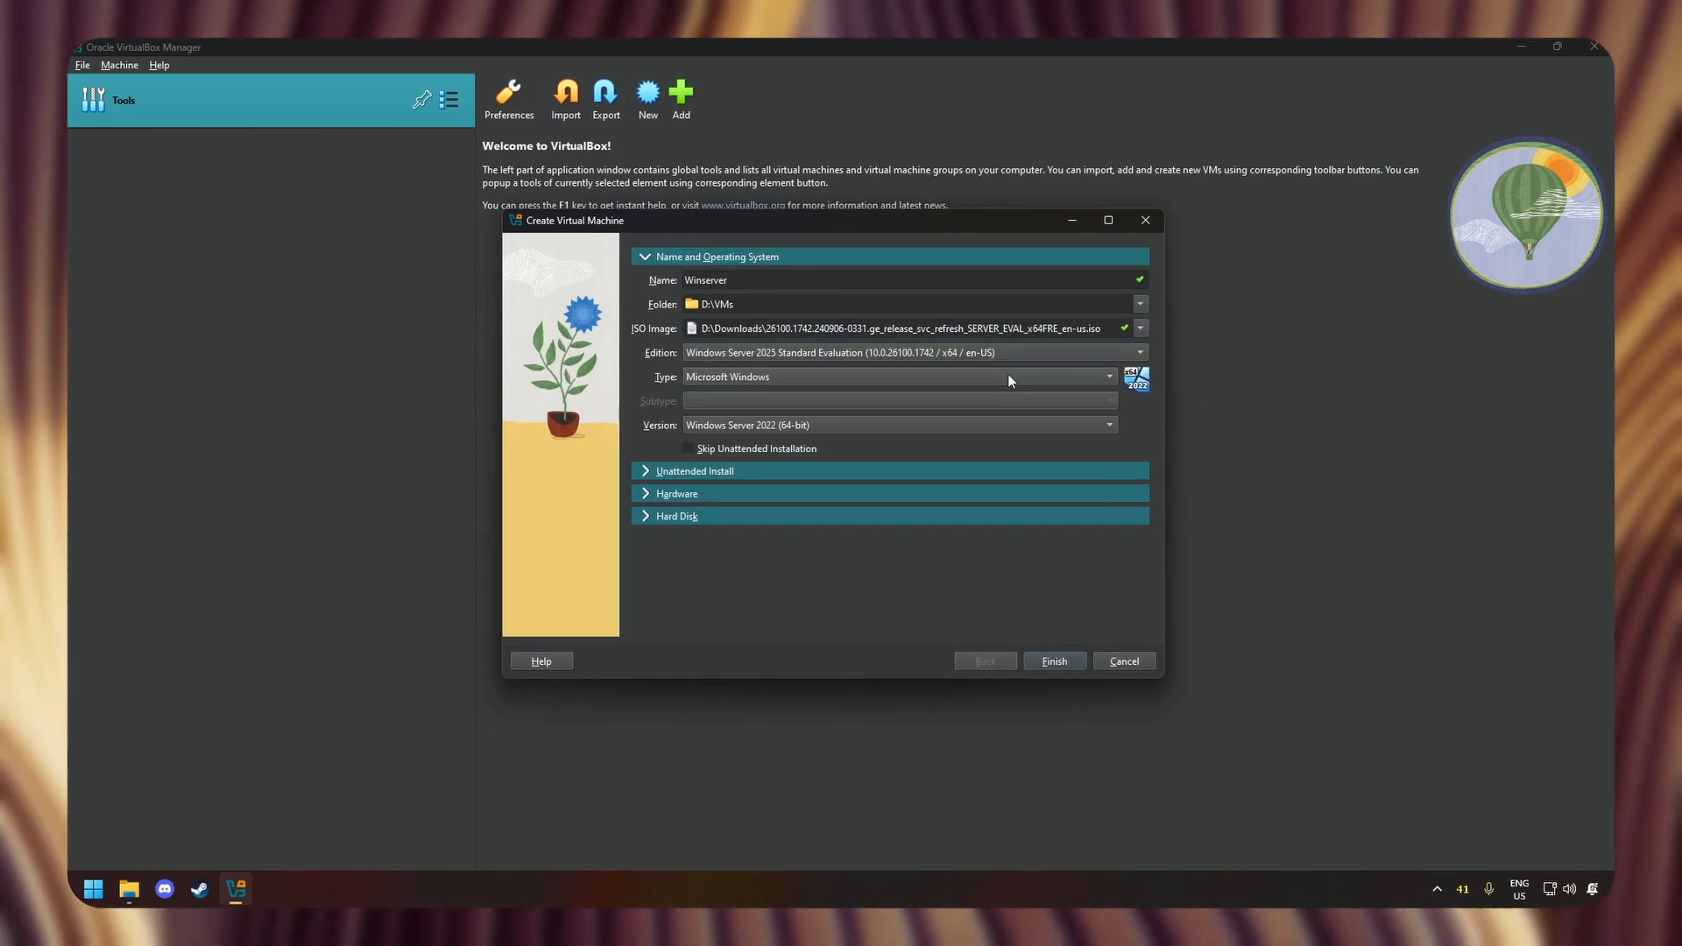
- Enable skipping the unattended installation and set the operating system version to Windows Server 2025 (64-bit)
click(770, 450)
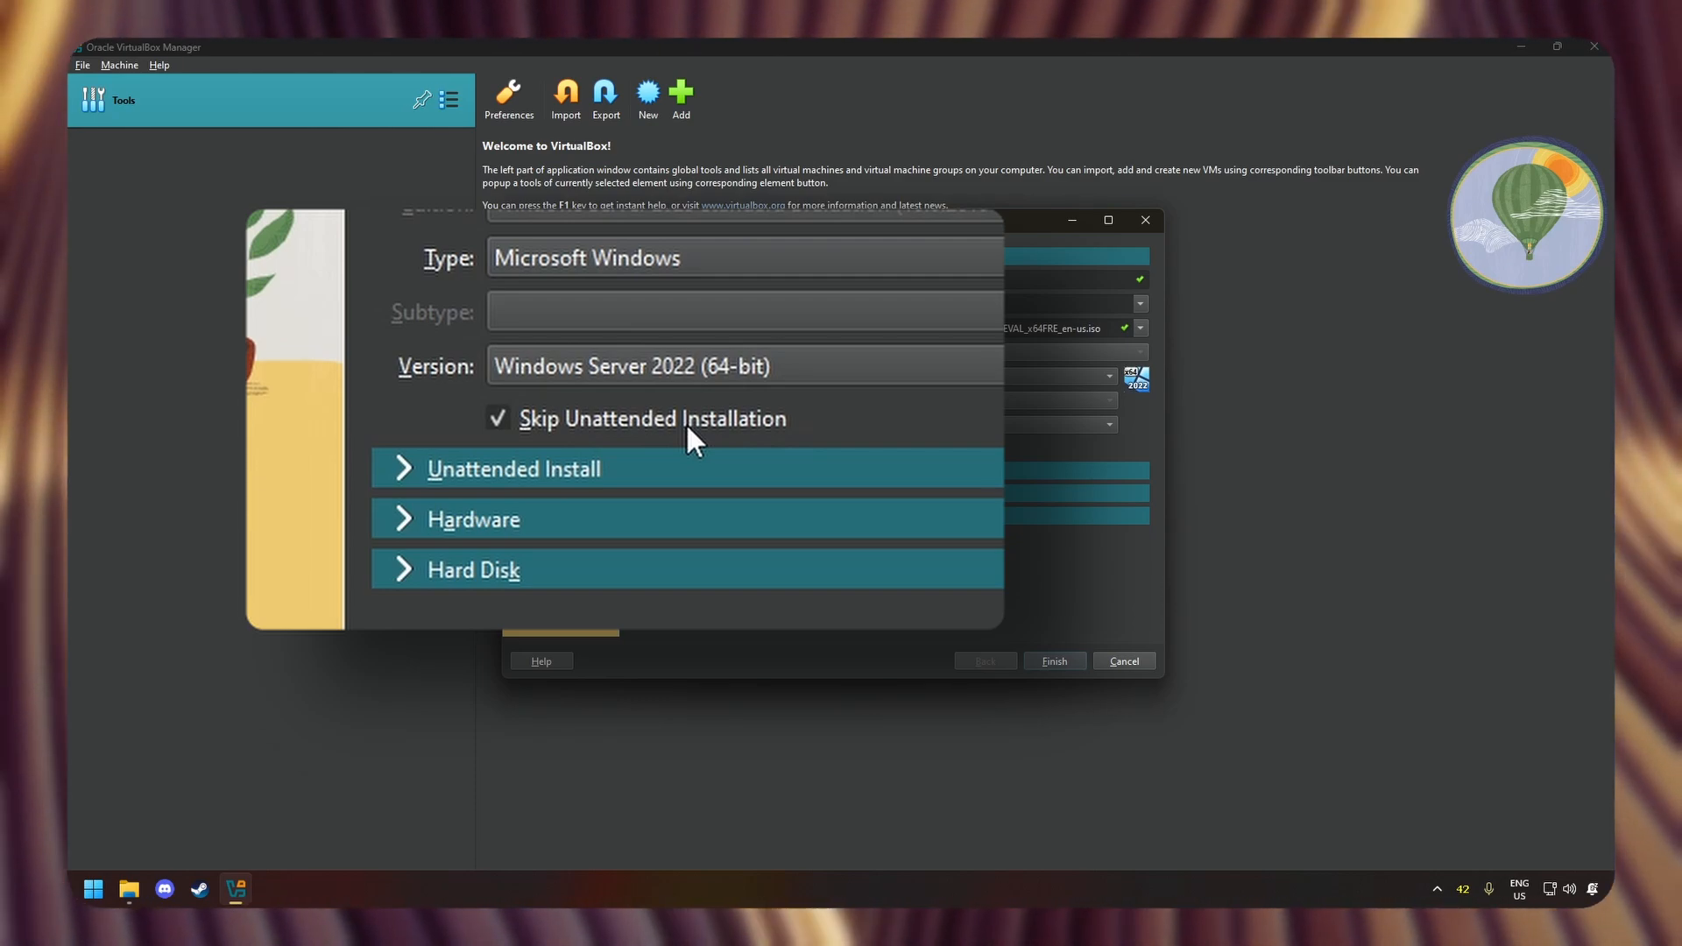
click(824, 424)
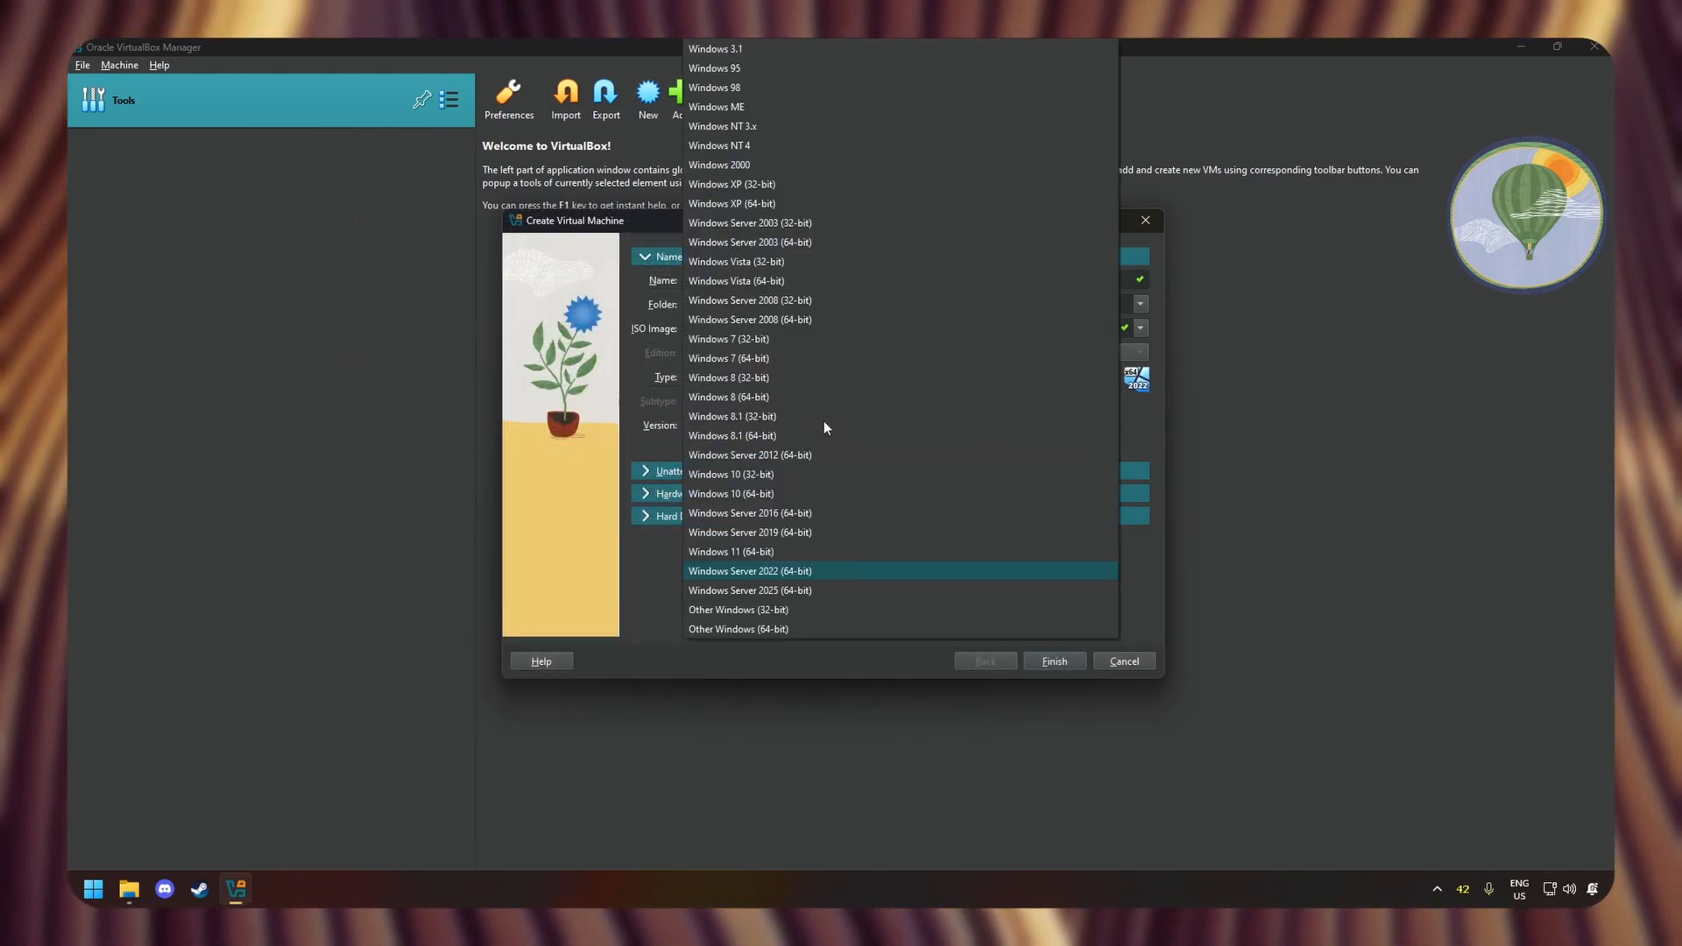
click(827, 587)
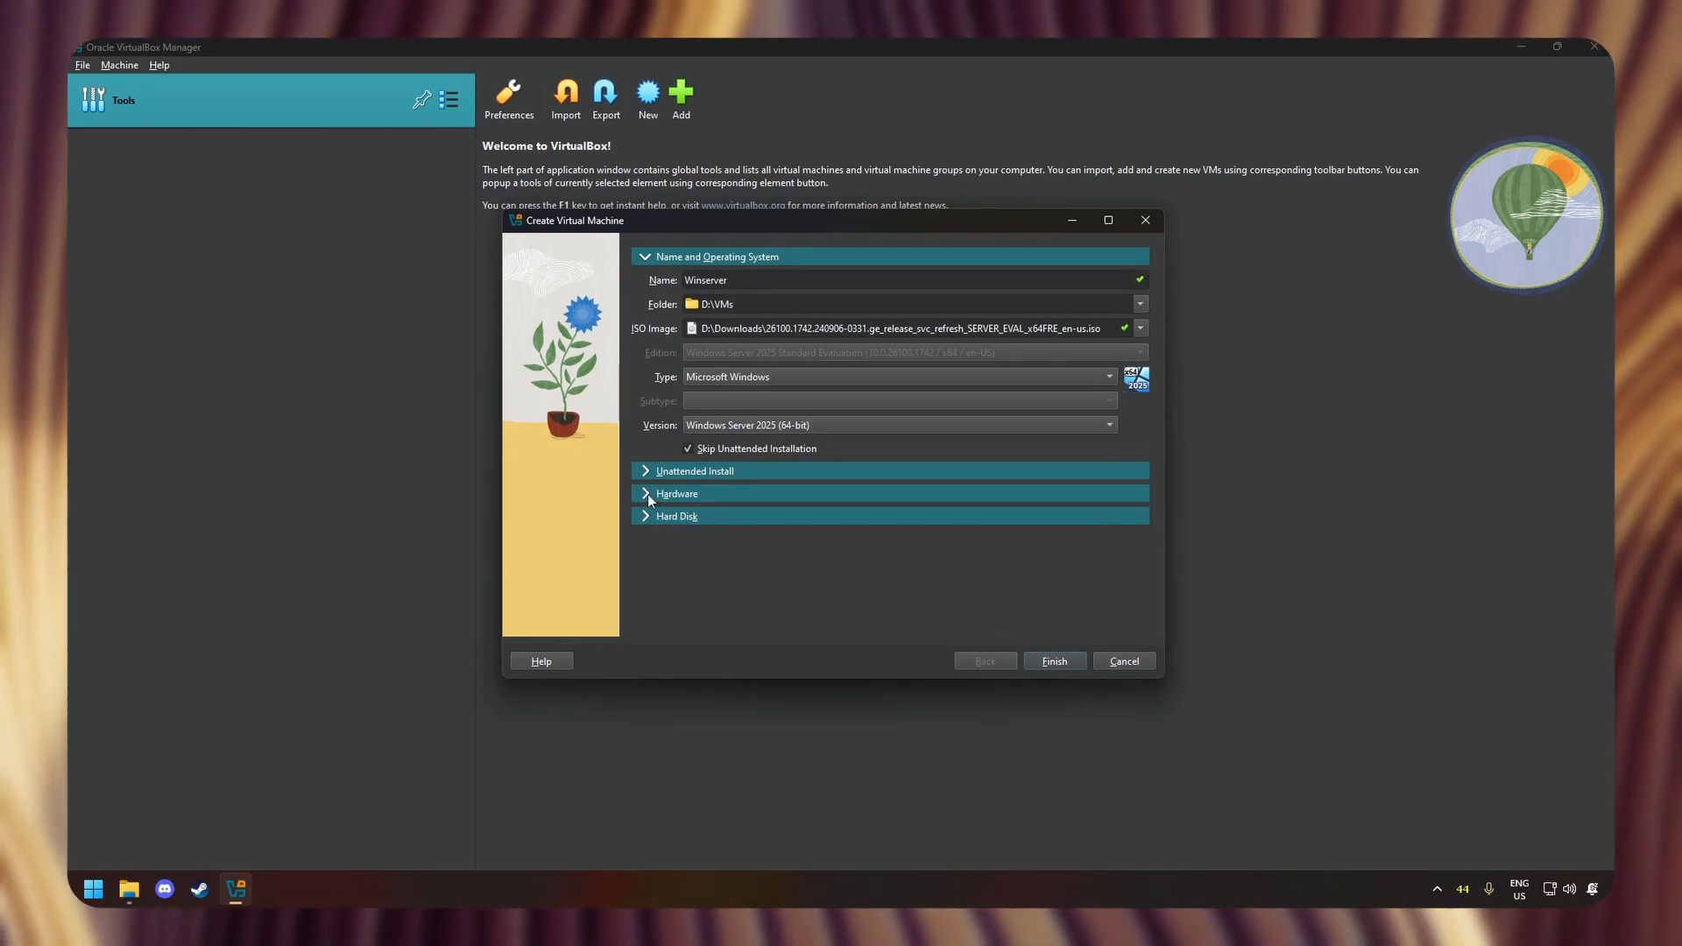
- Allocate 8000 MB of base memory and 4 processors, and finish creating the virtual machine with the preset 50 GB VDI hard disk
click(648, 494)
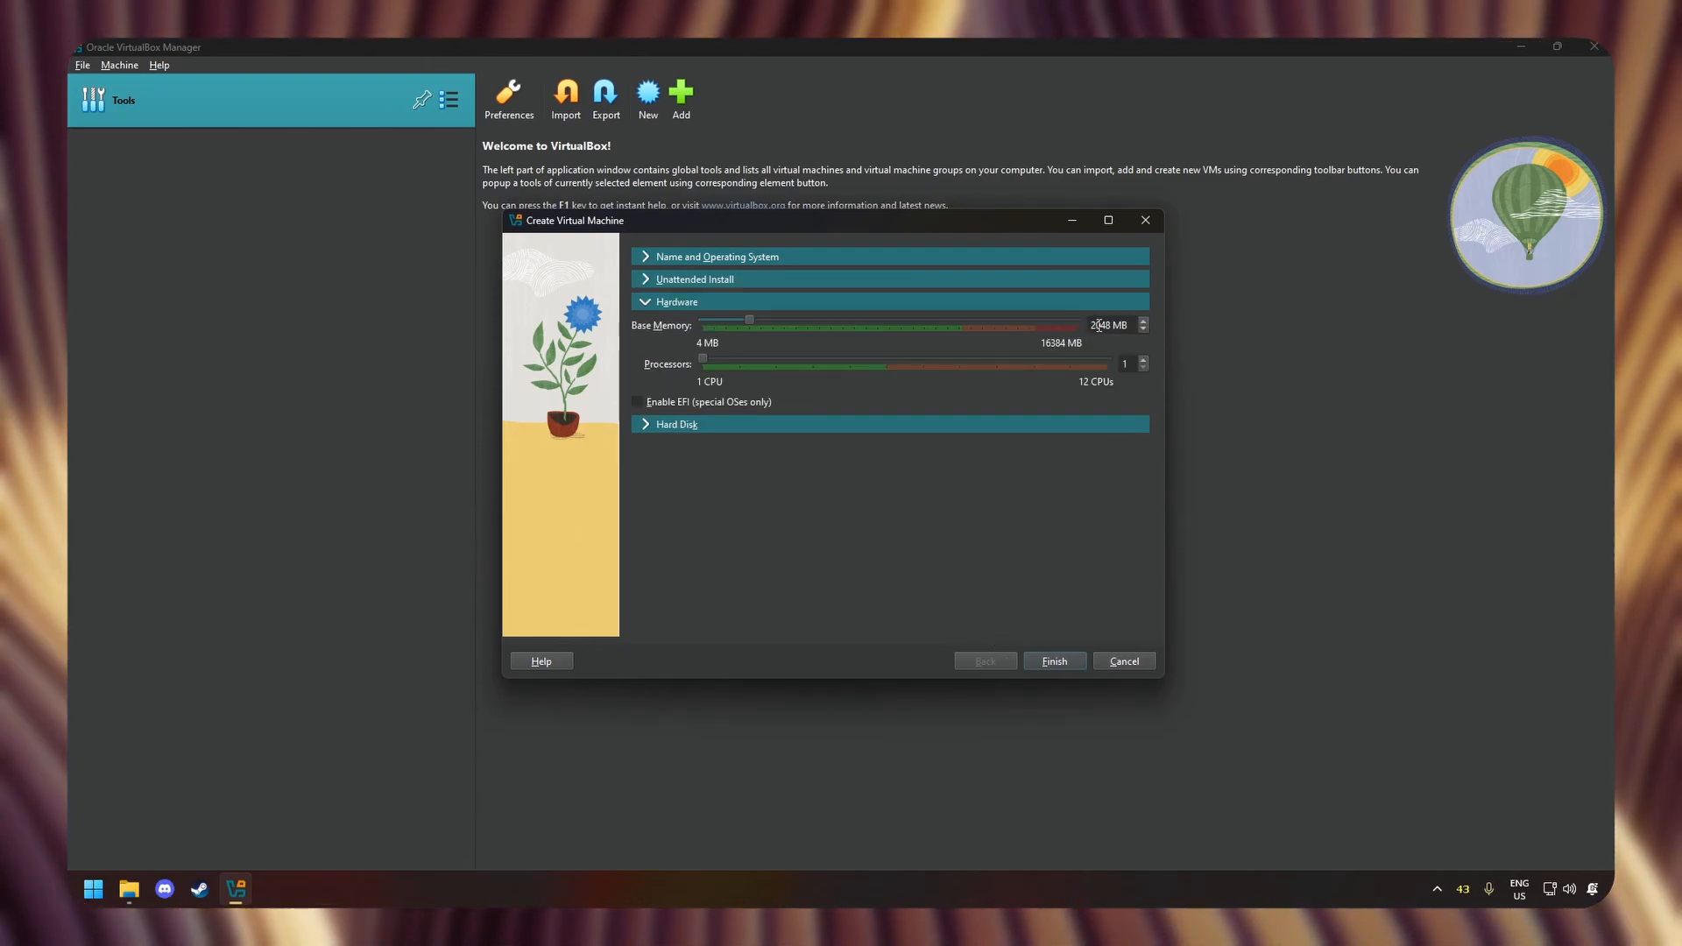
double_click(1099, 326)
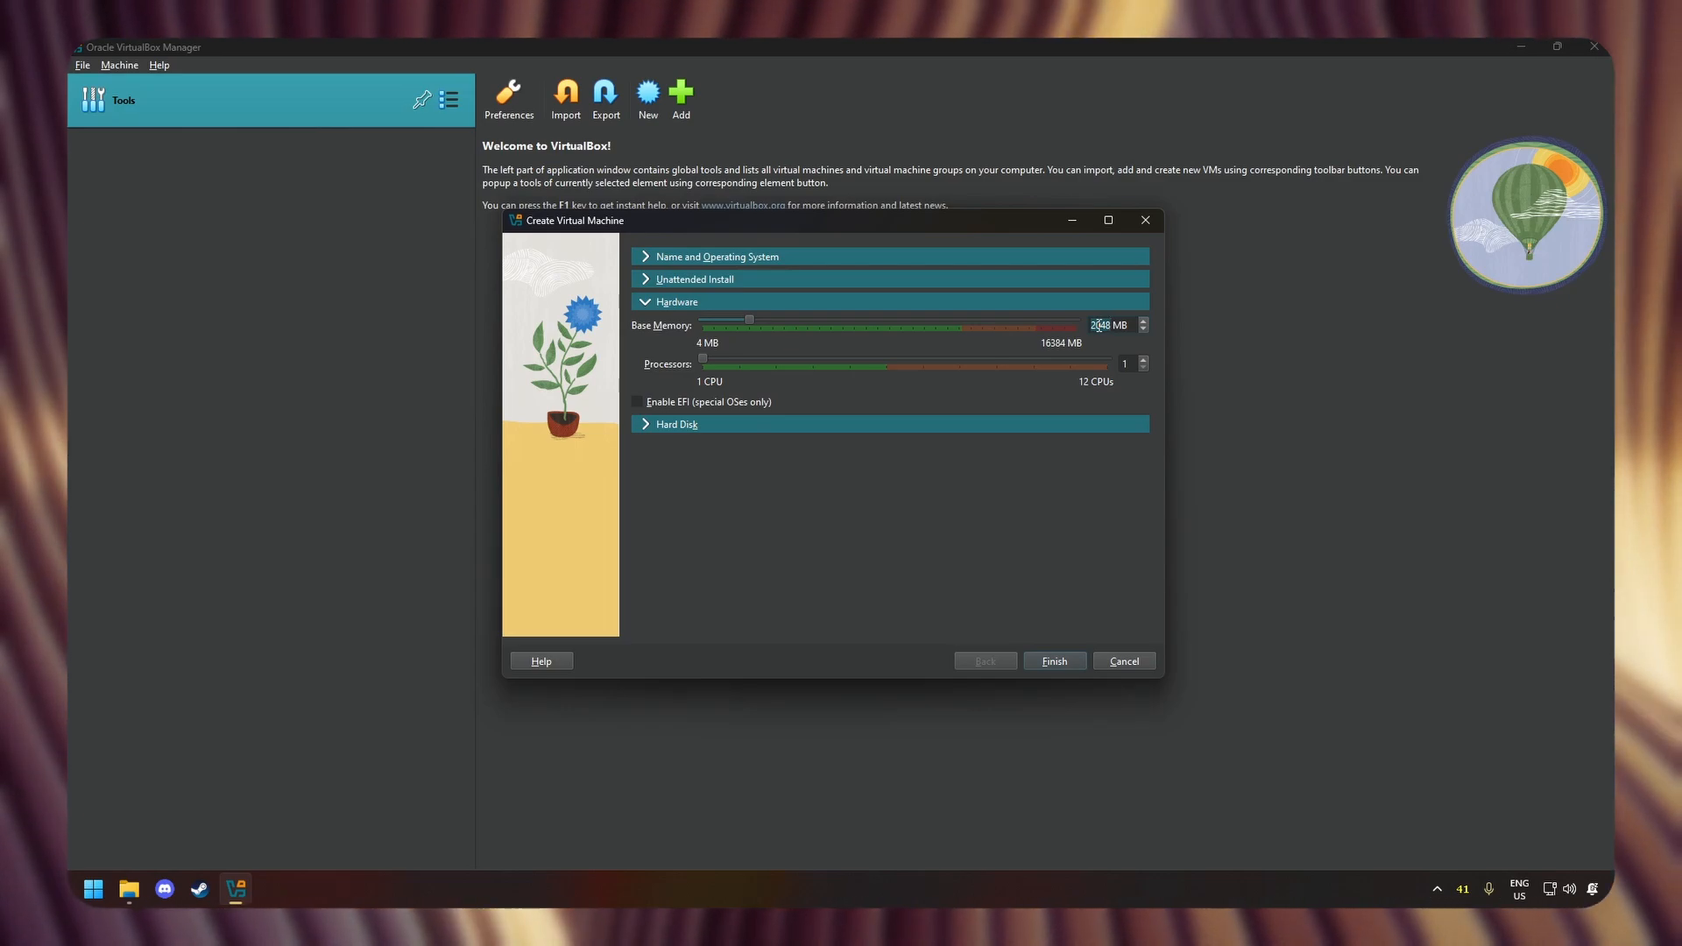
text(8000)
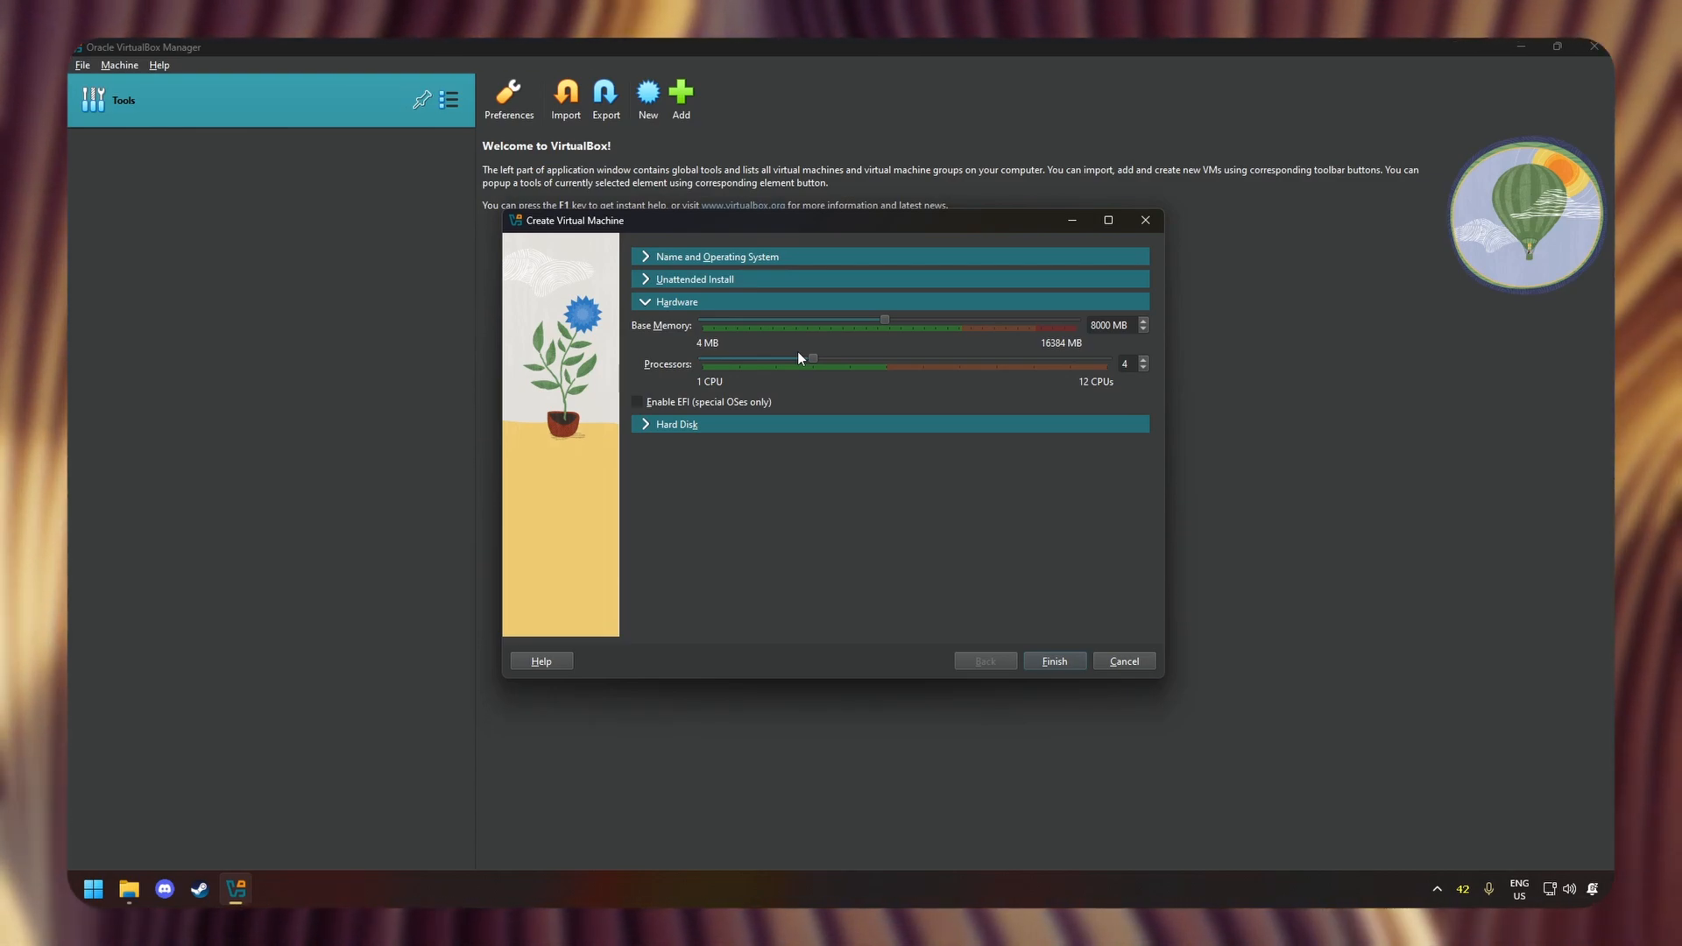
click(649, 424)
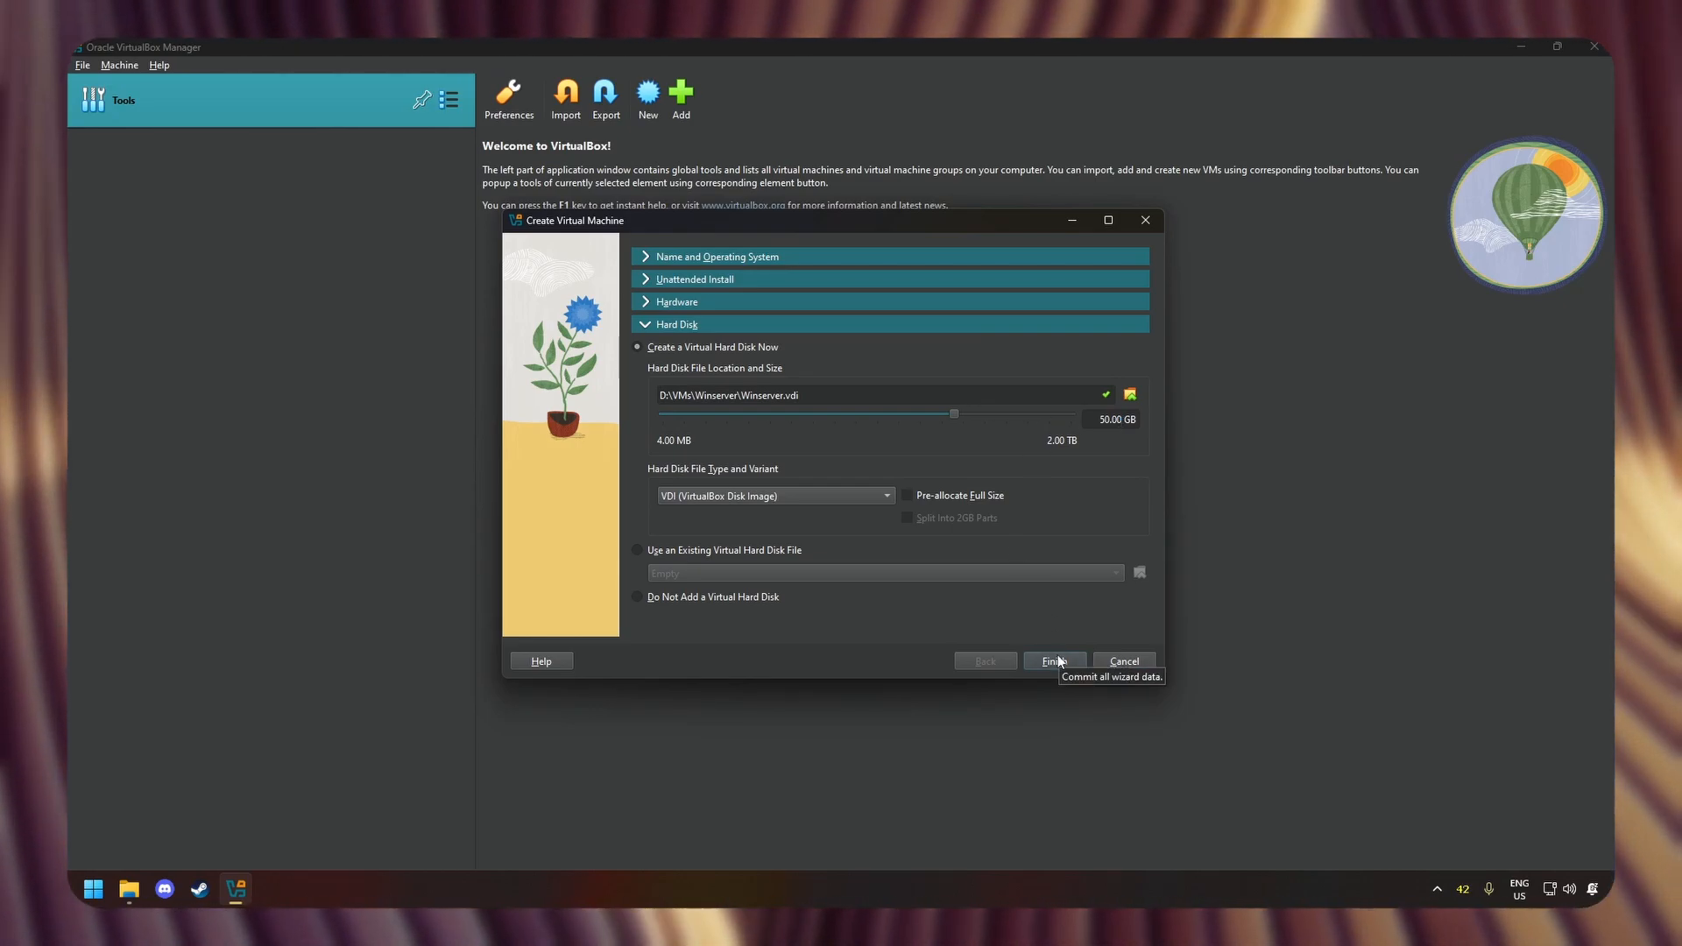
click(1055, 661)
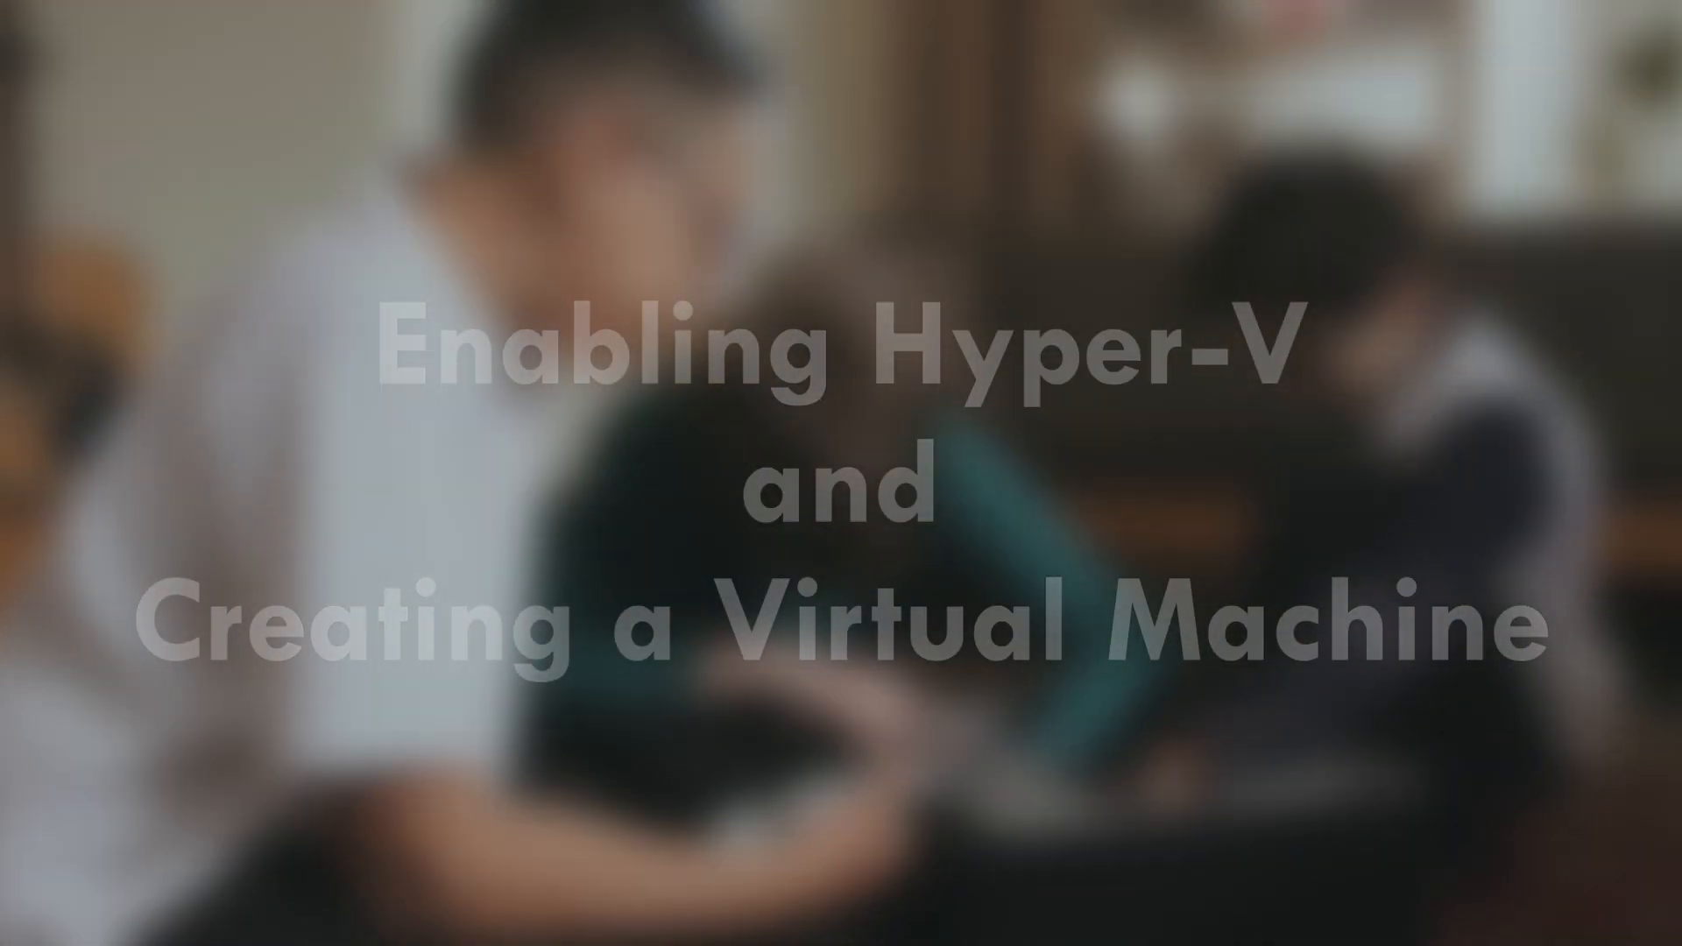
- Open Control Panel with large icons and bring up the Windows features list from Programs and Features
key(super)
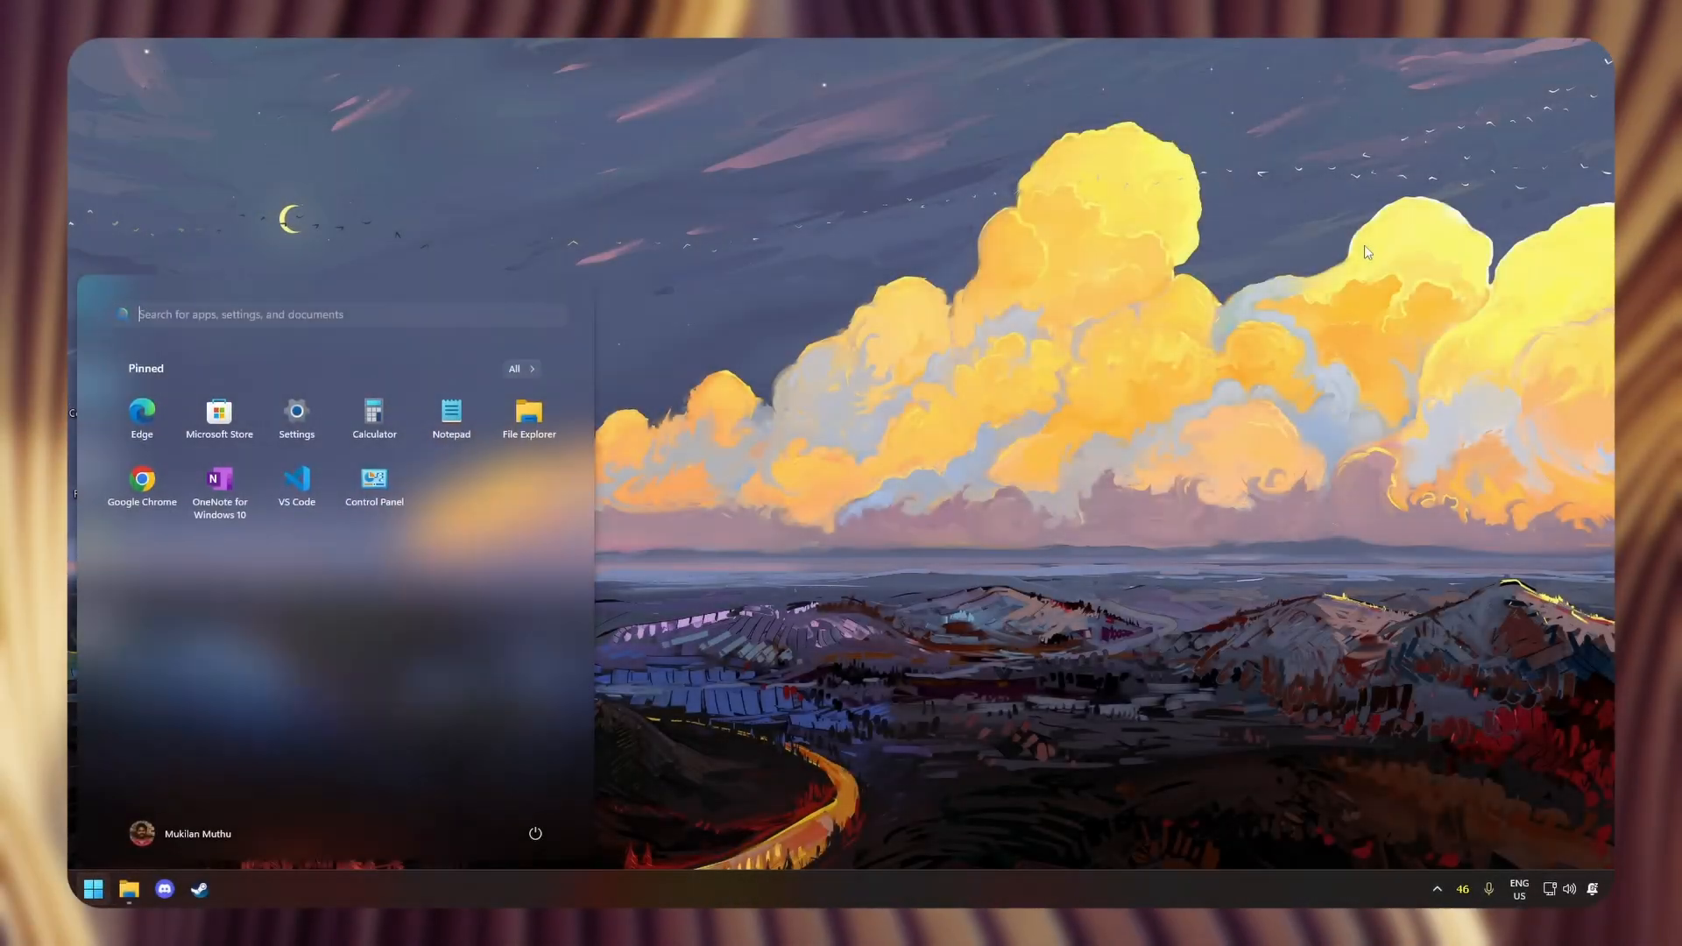
text(con)
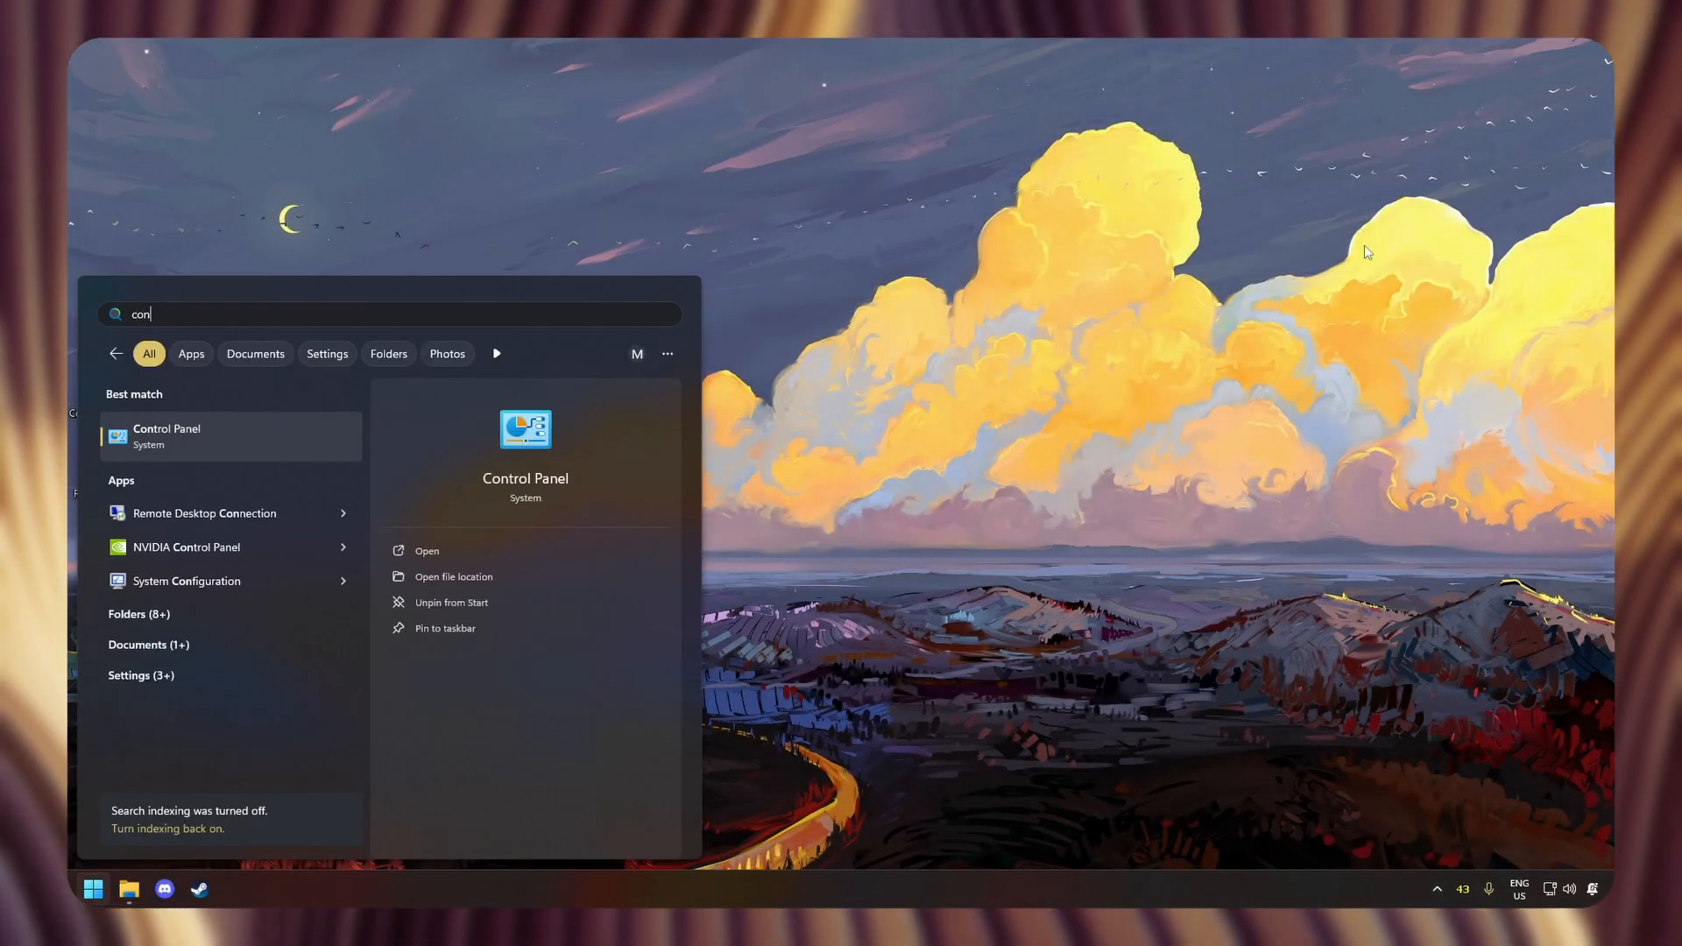
key(Return)
click(1163, 323)
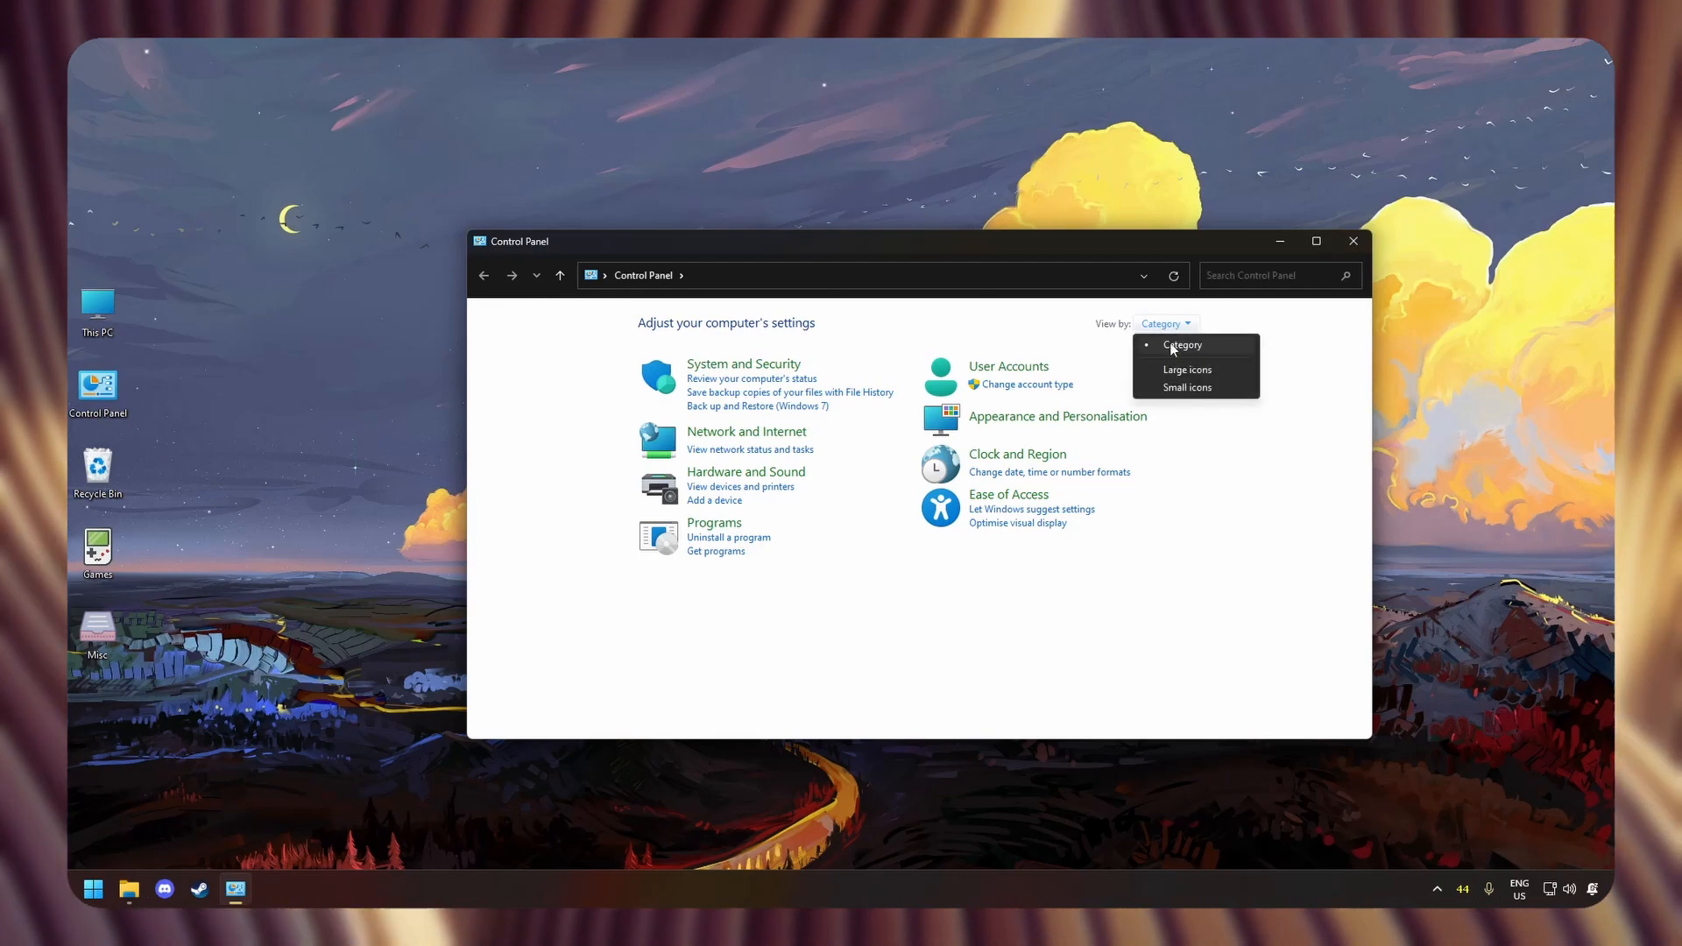
click(1174, 370)
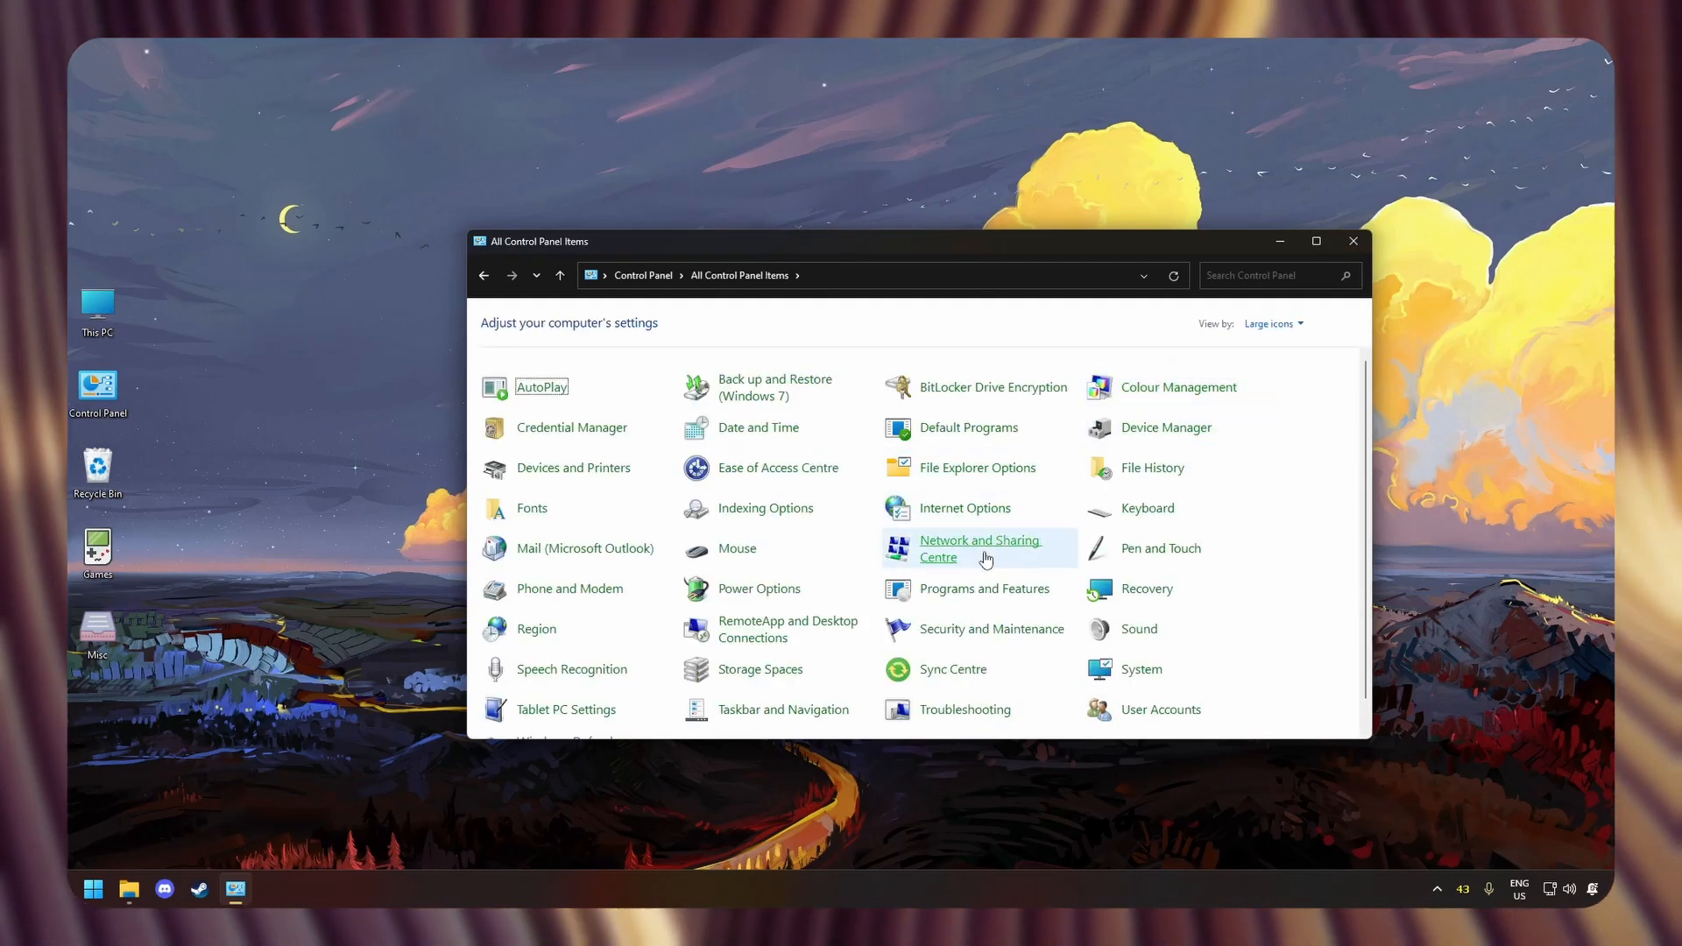
click(987, 588)
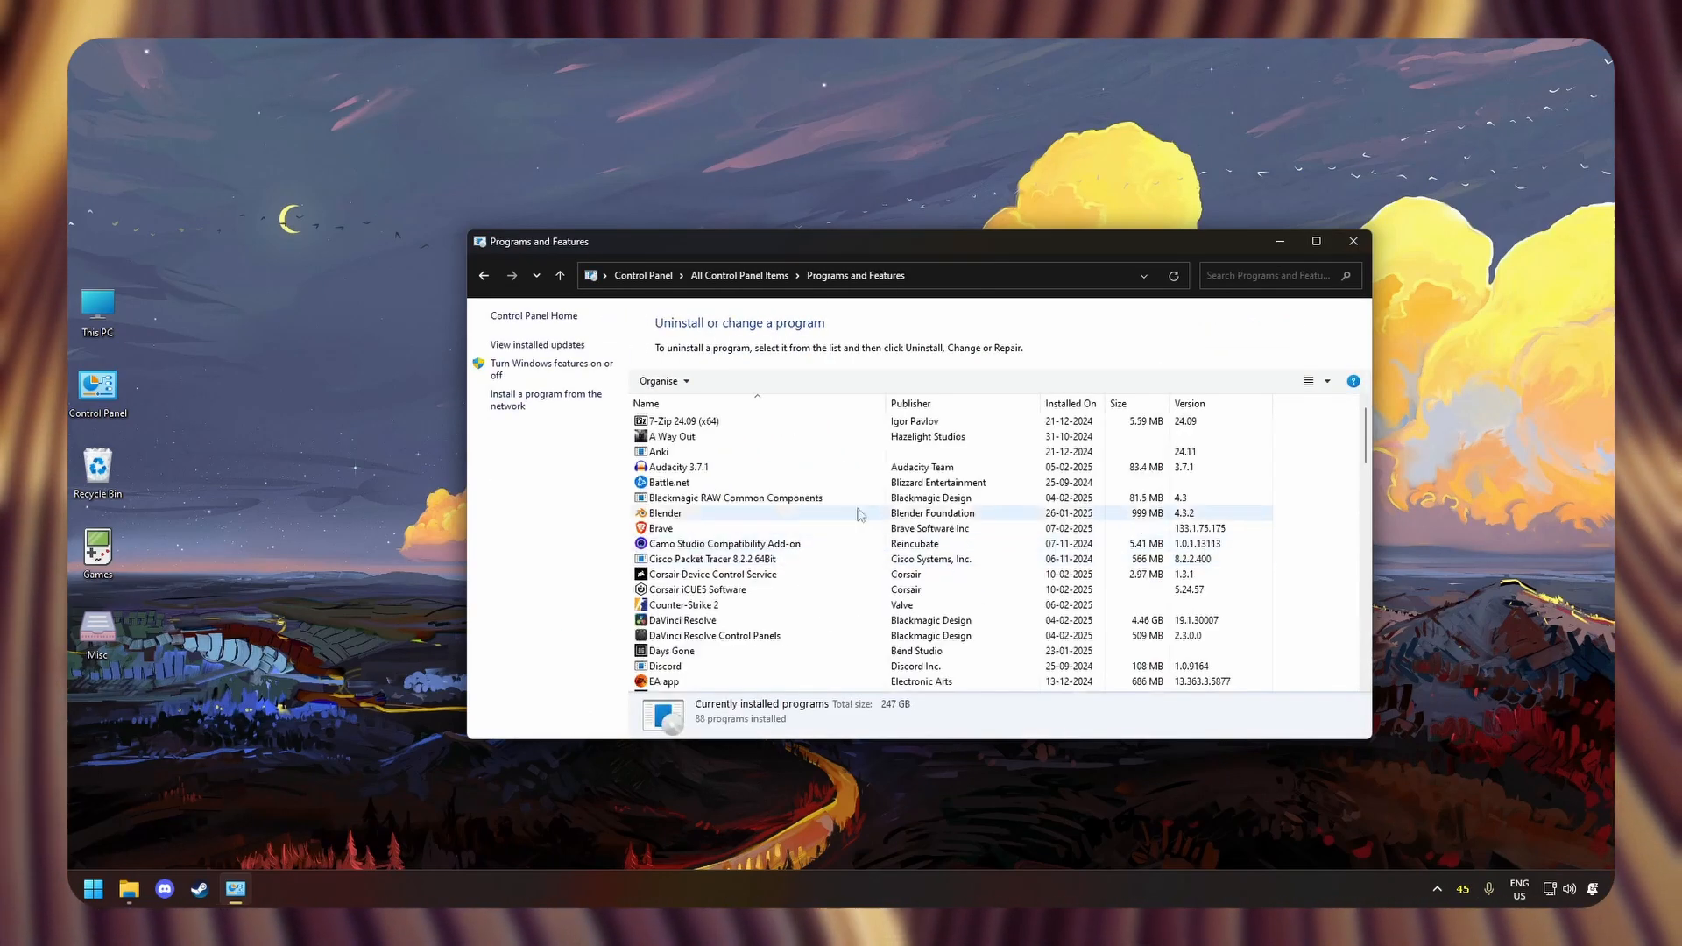
click(552, 366)
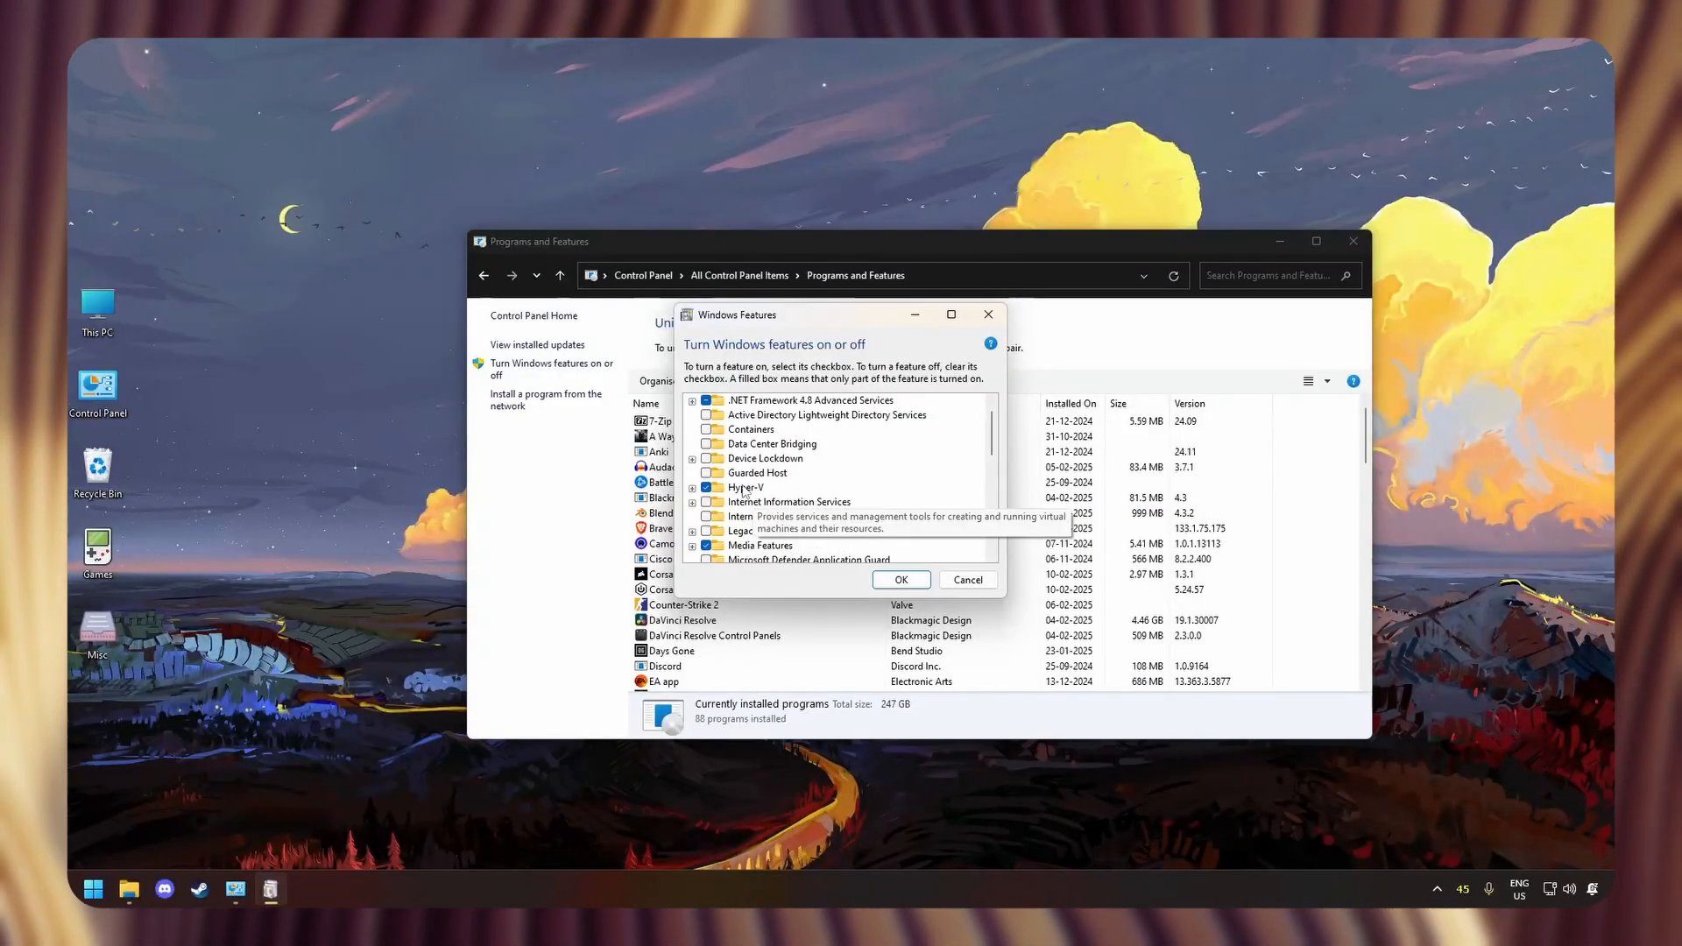
- Make sure the Hyper-V feature is turned on, confirm the Windows features selection and close Programs and Features
click(743, 488)
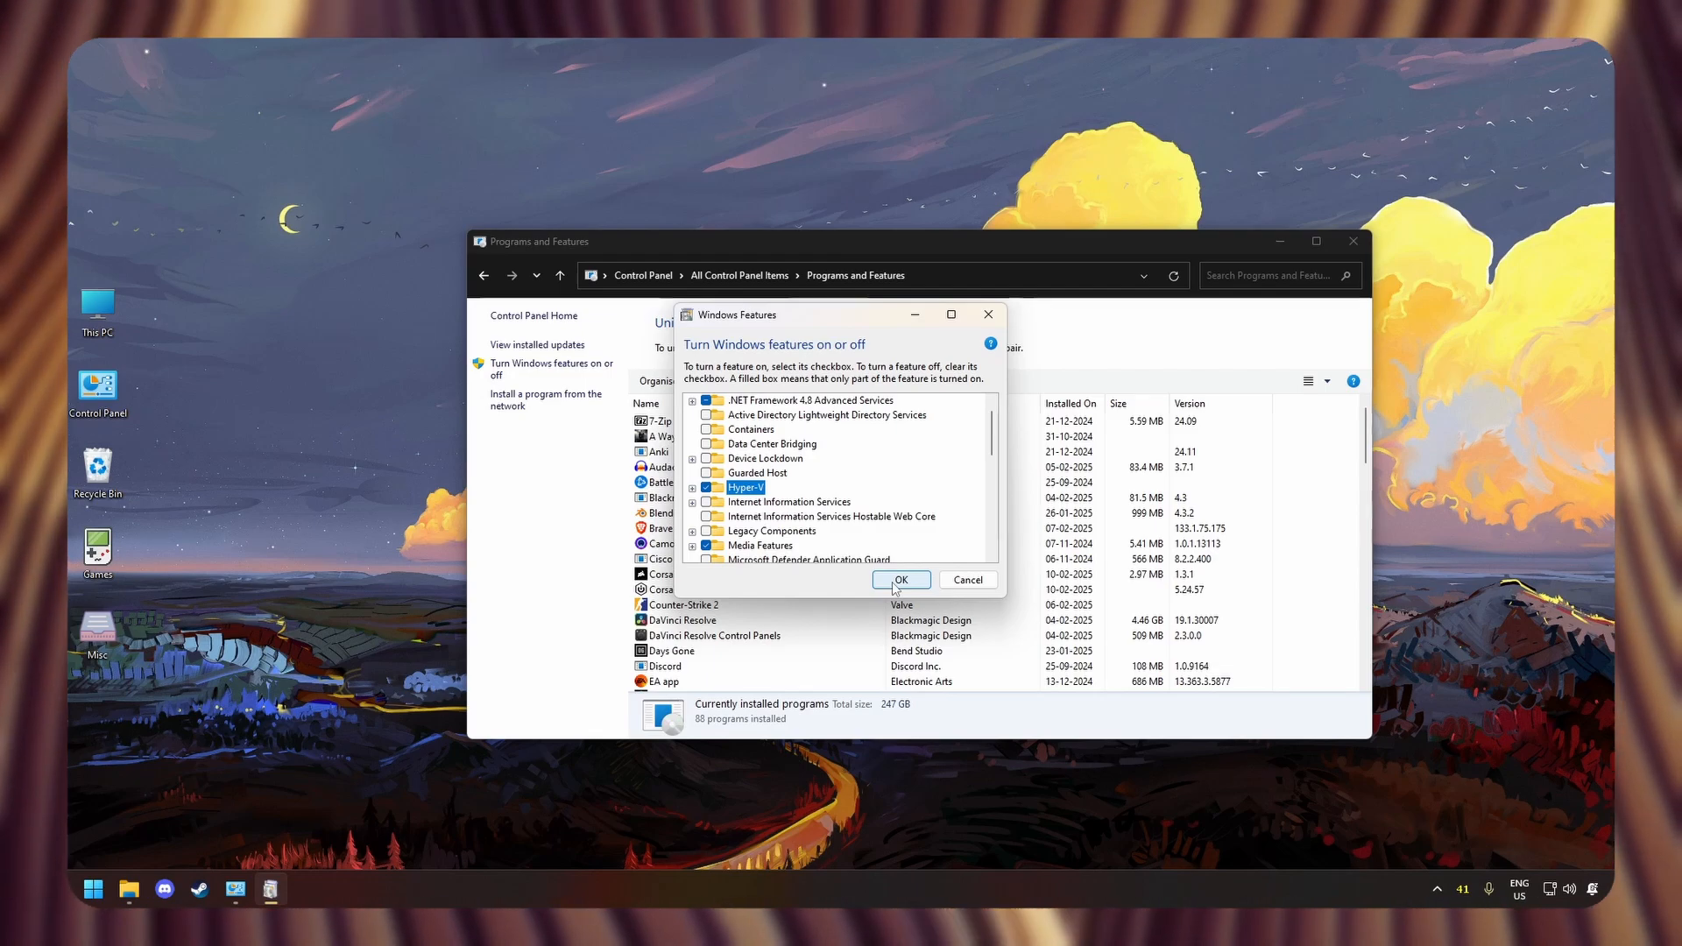
click(894, 585)
click(1353, 242)
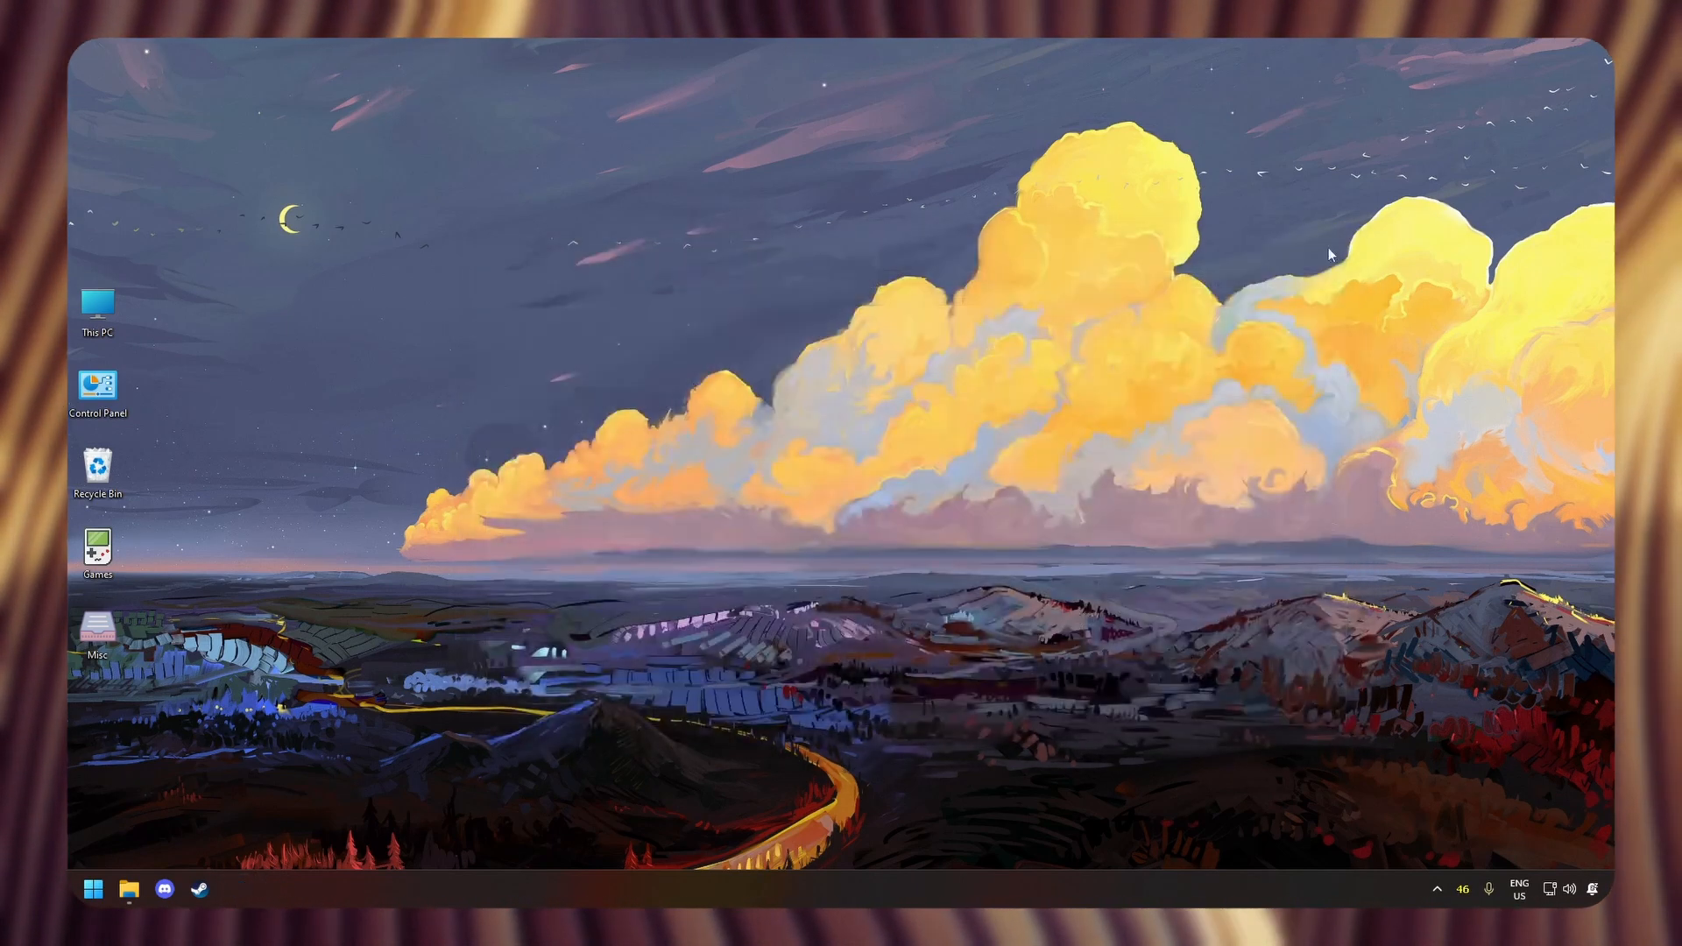
- Open Hyper-V Manager and start Quick Create for a new virtual machine
key(super)
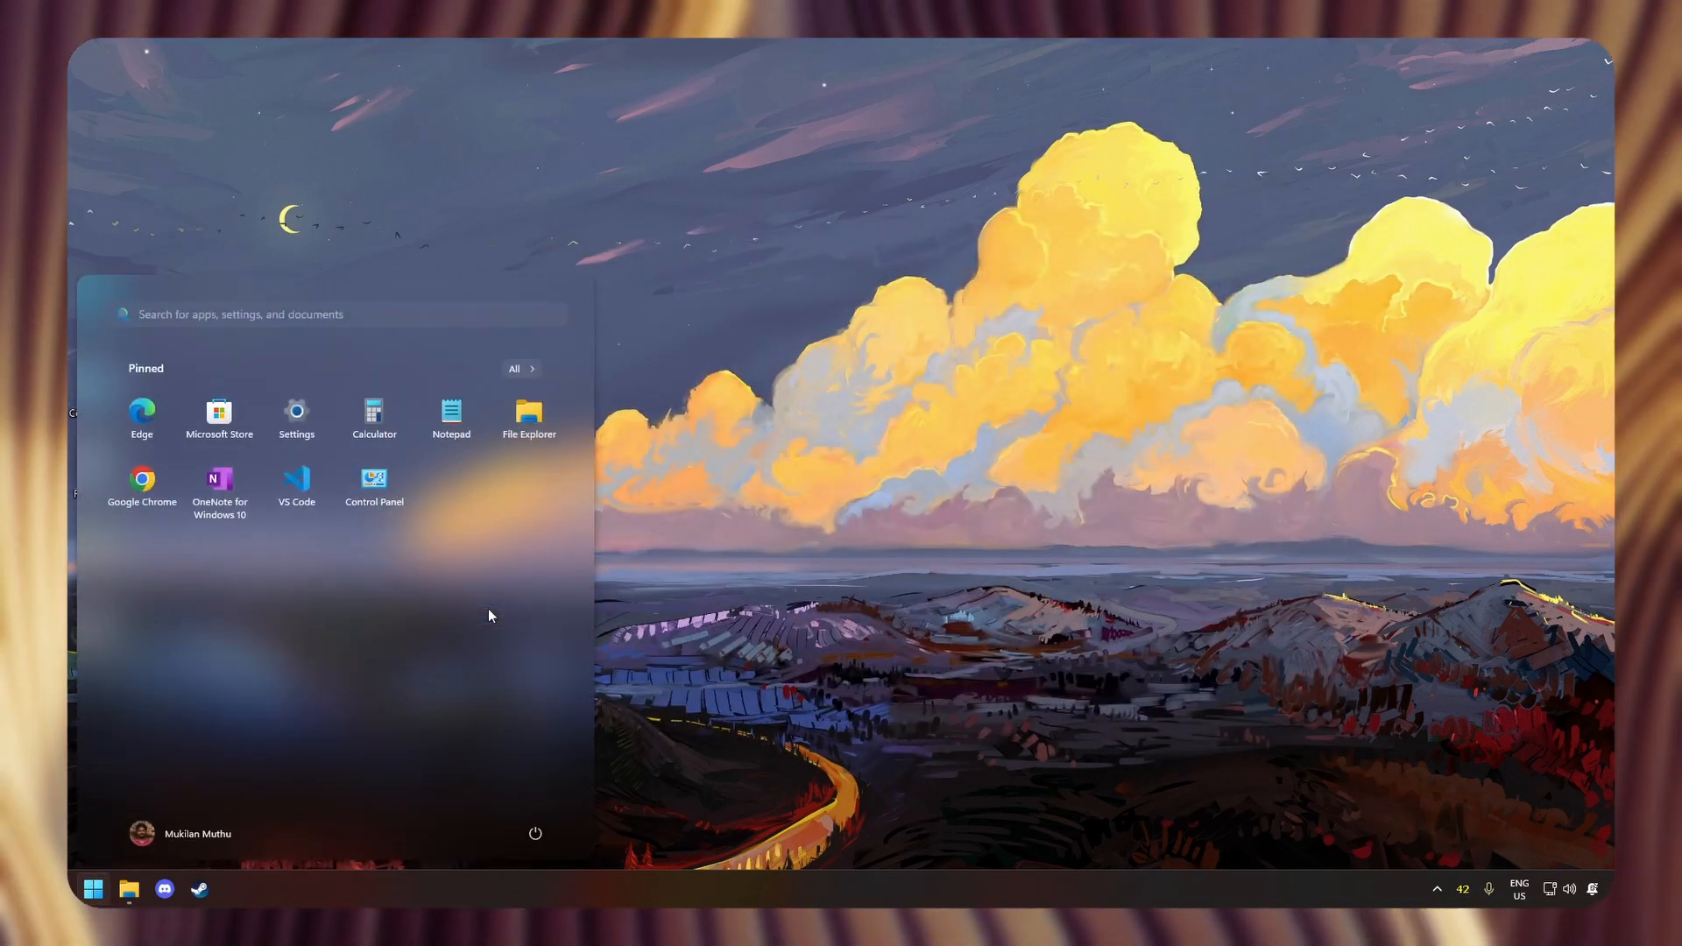
text(hy)
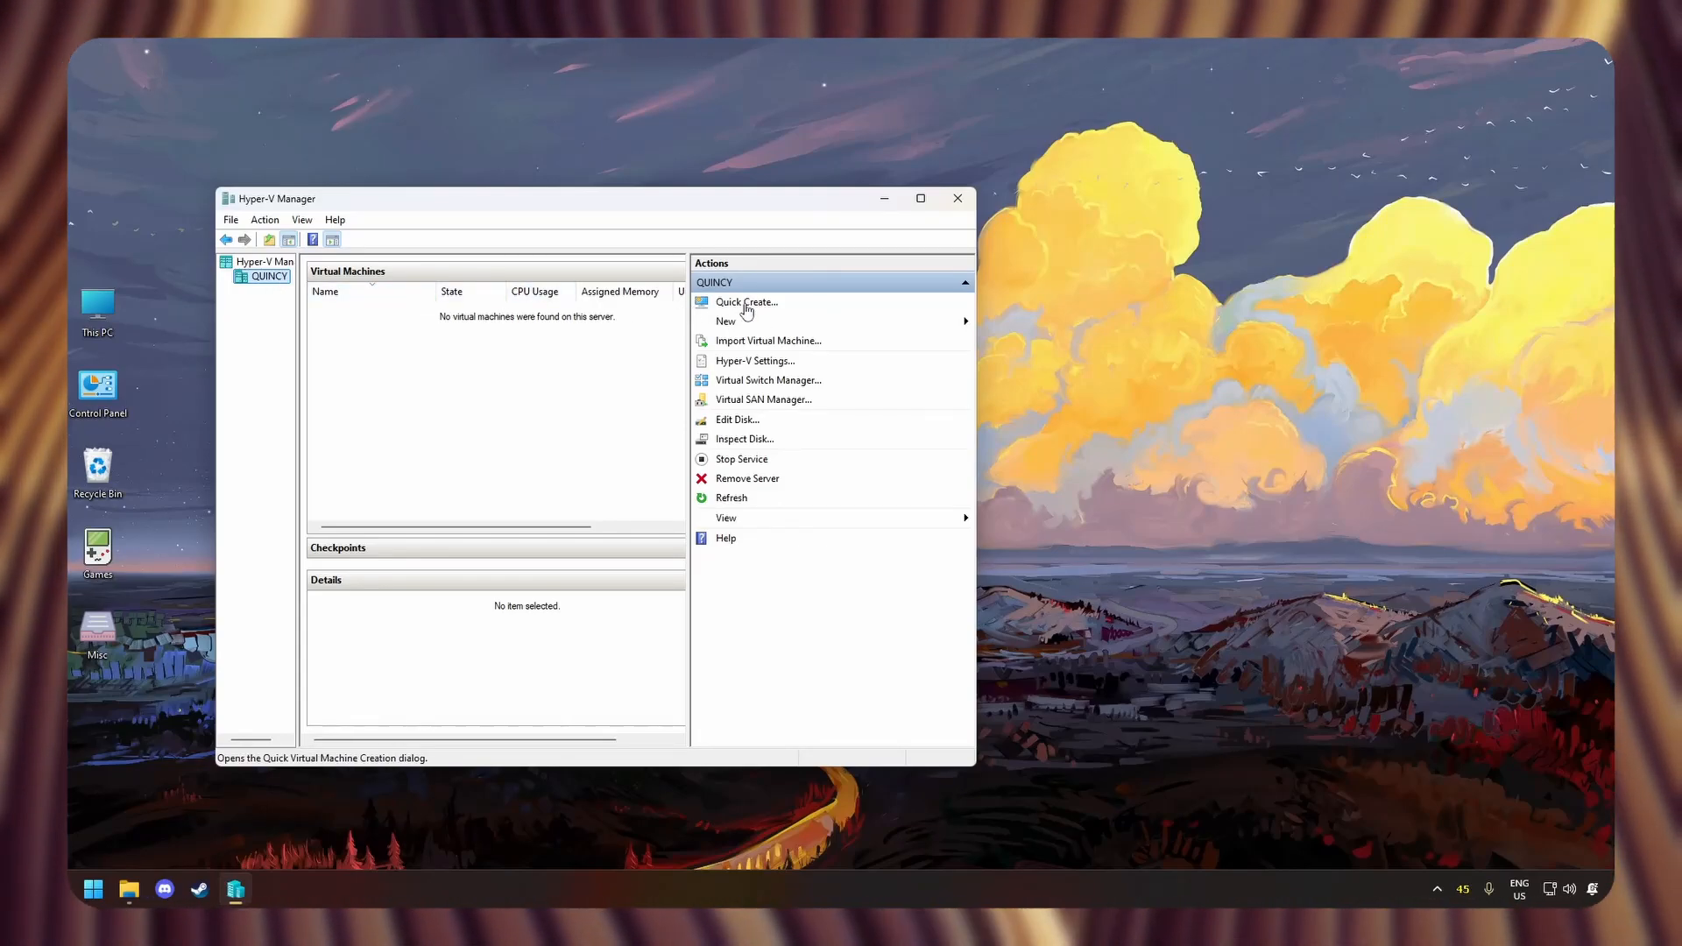
click(744, 303)
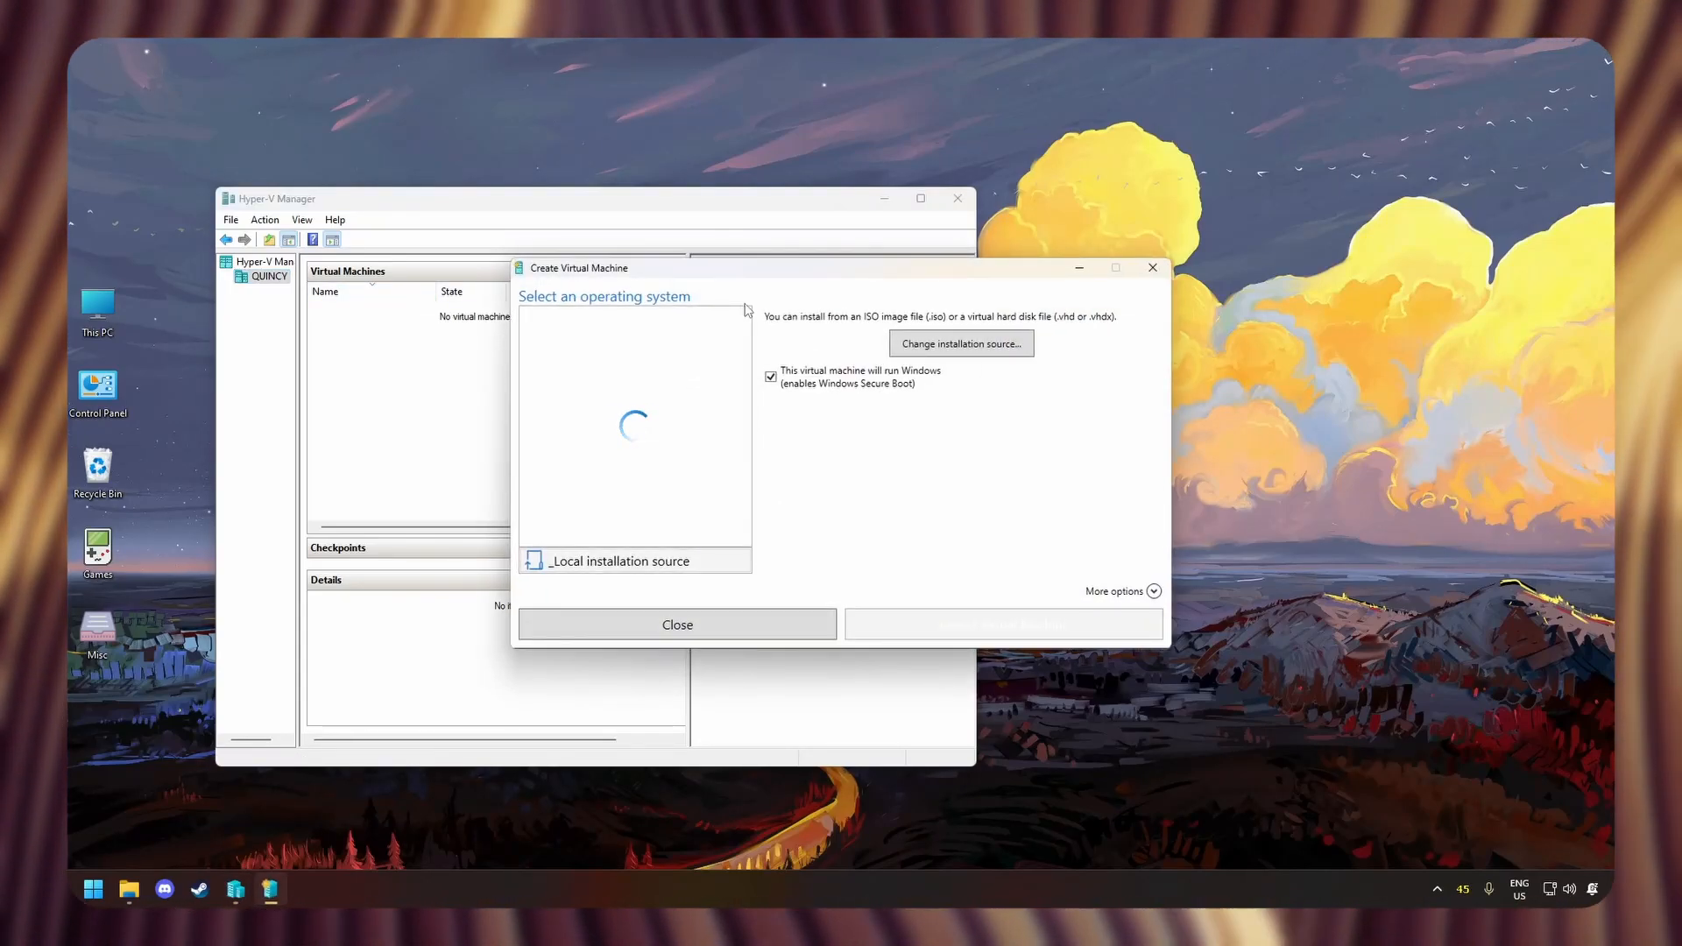
- Use 26100.1742.240906-0331.ge_release_svc_refresh_SERVER_EVAL_x64FRE_en-us.iso from the D: drive's Downloads folder as local installation source, keeping Windows Secure Boot enabled
click(630, 578)
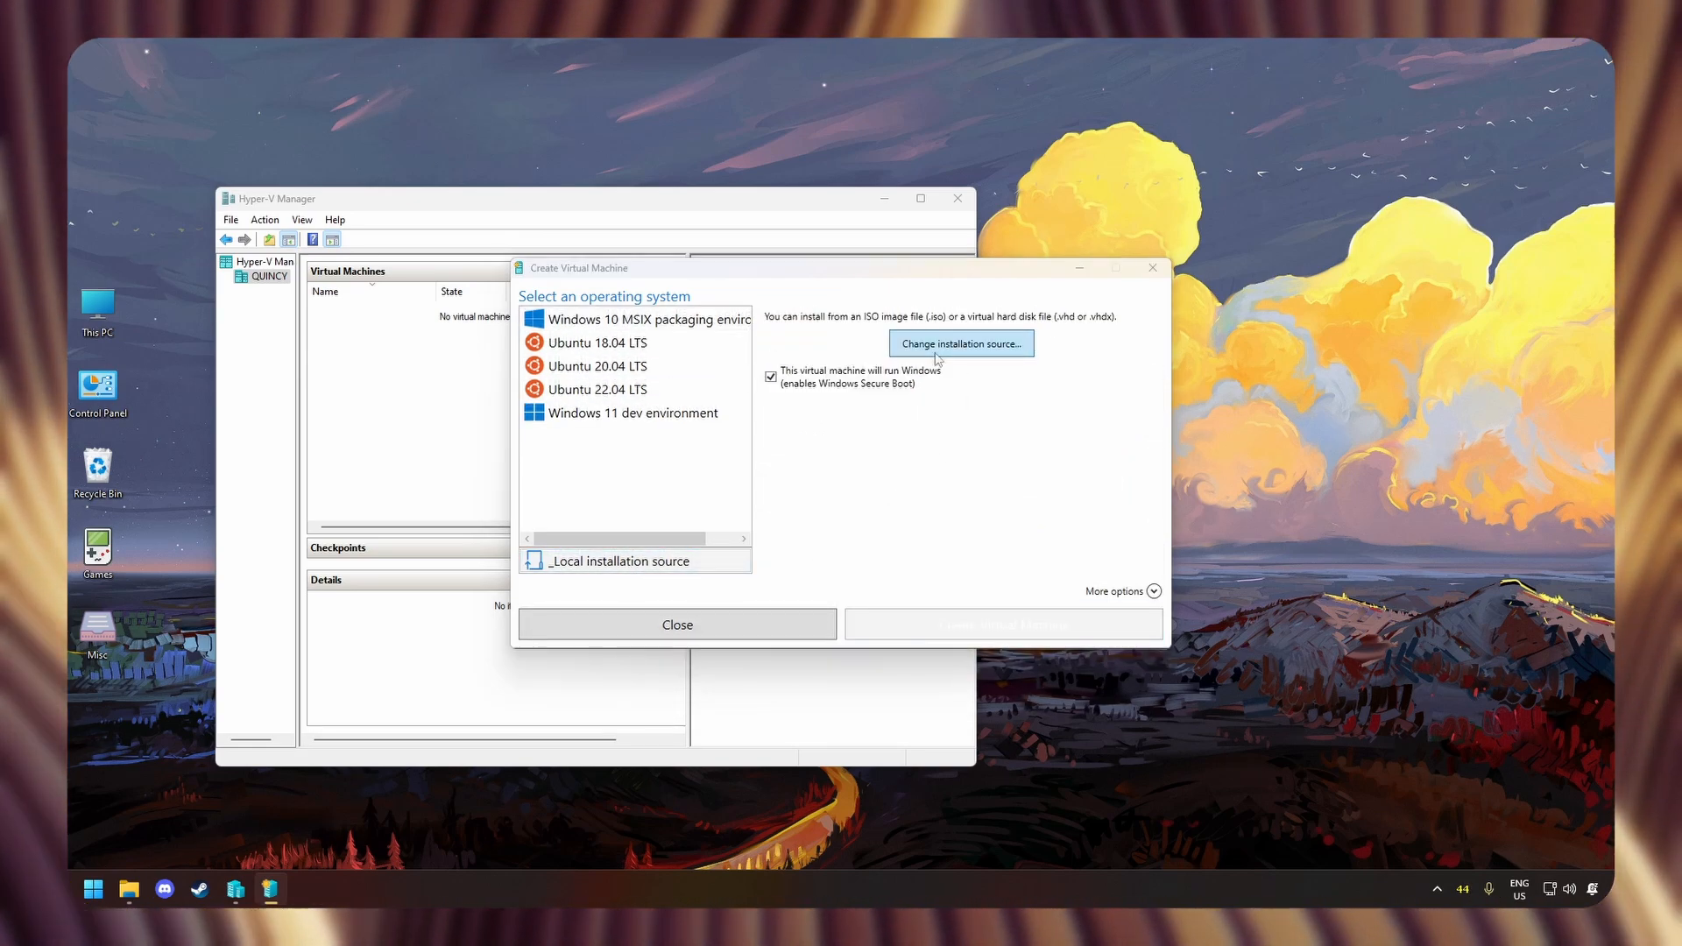
click(938, 346)
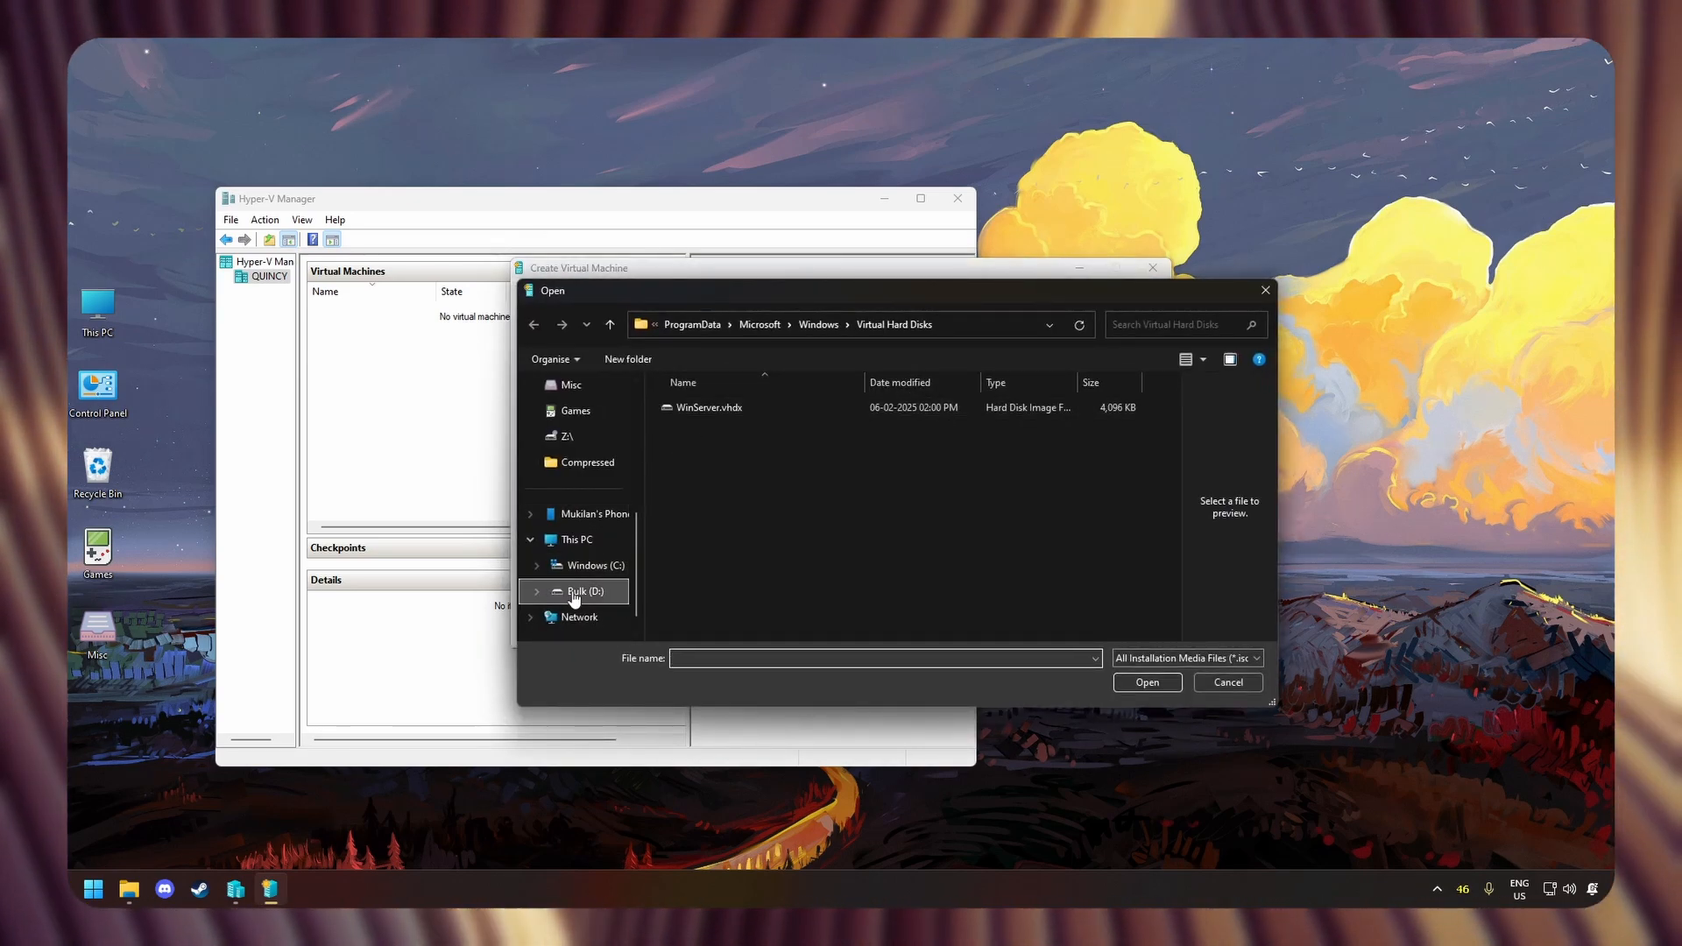
click(573, 593)
double_click(717, 431)
click(731, 409)
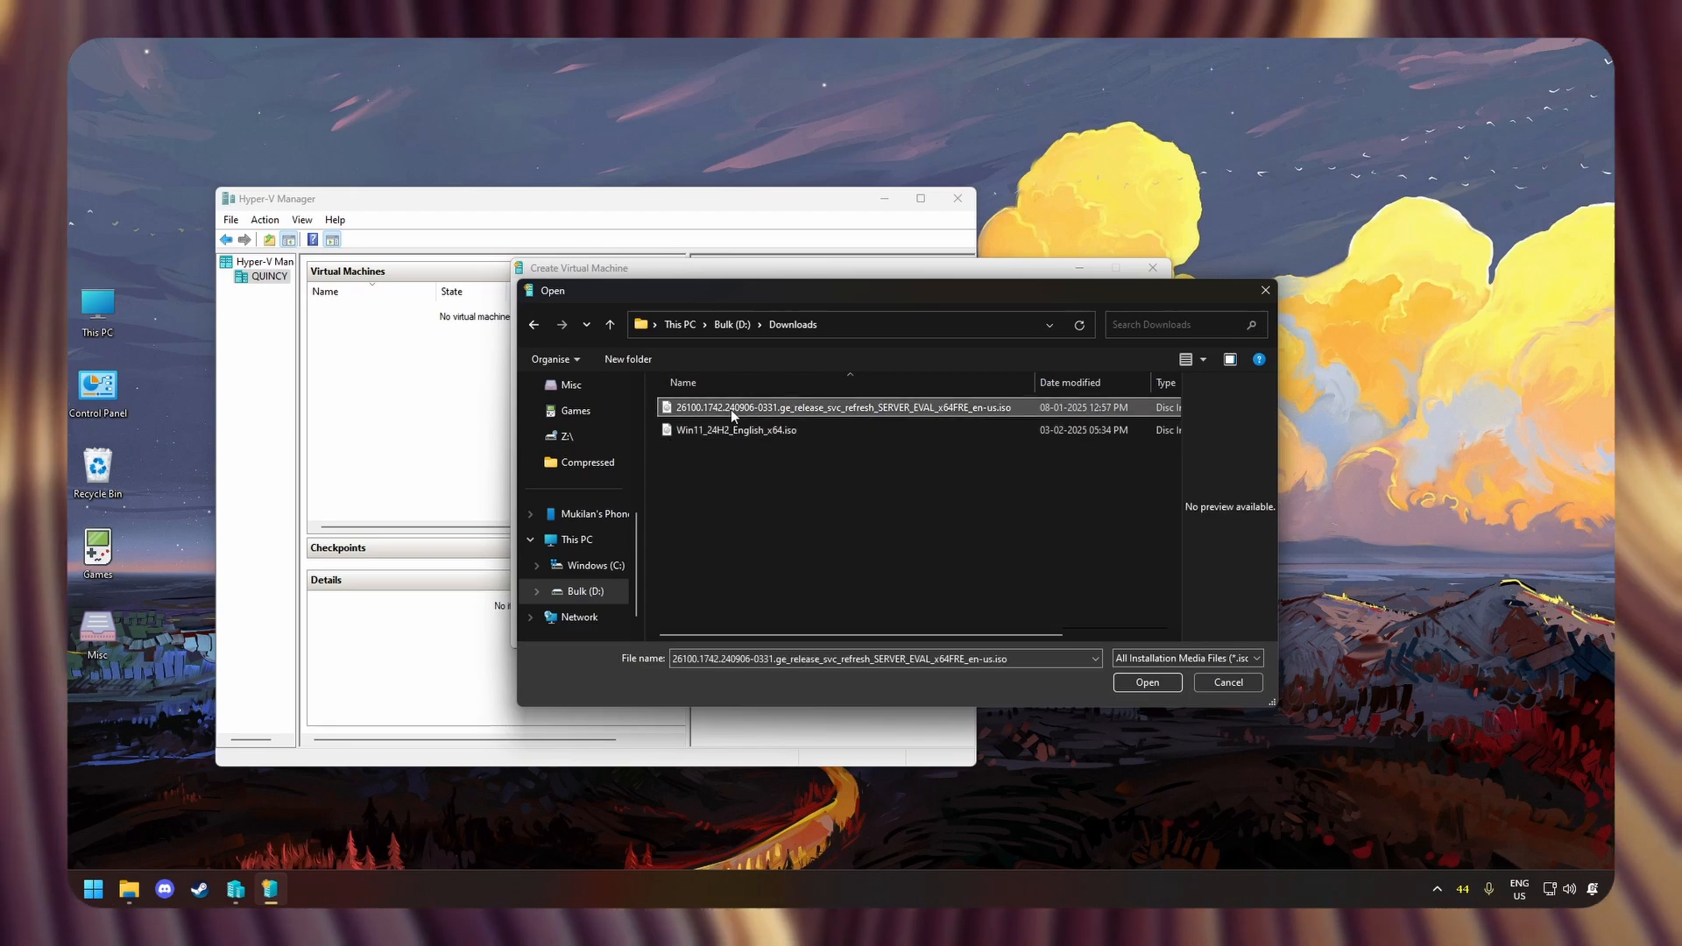
double_click(731, 409)
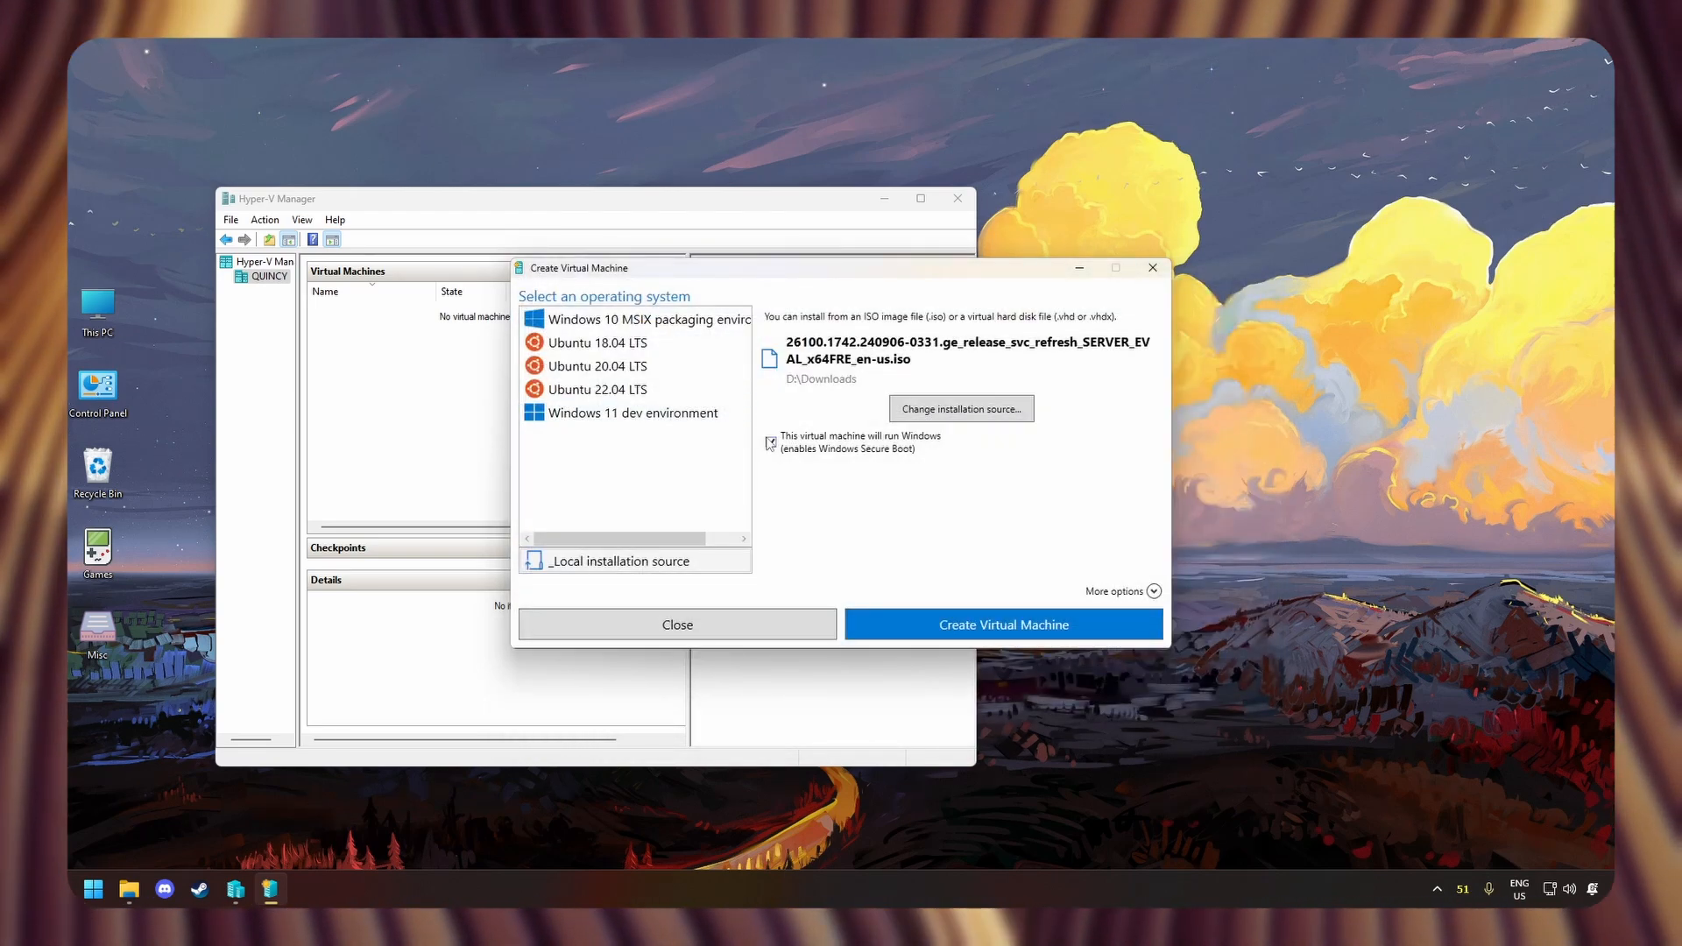
click(771, 442)
- Name the virtual machine WinServer, keep its network on Default Switch and create it
click(1153, 592)
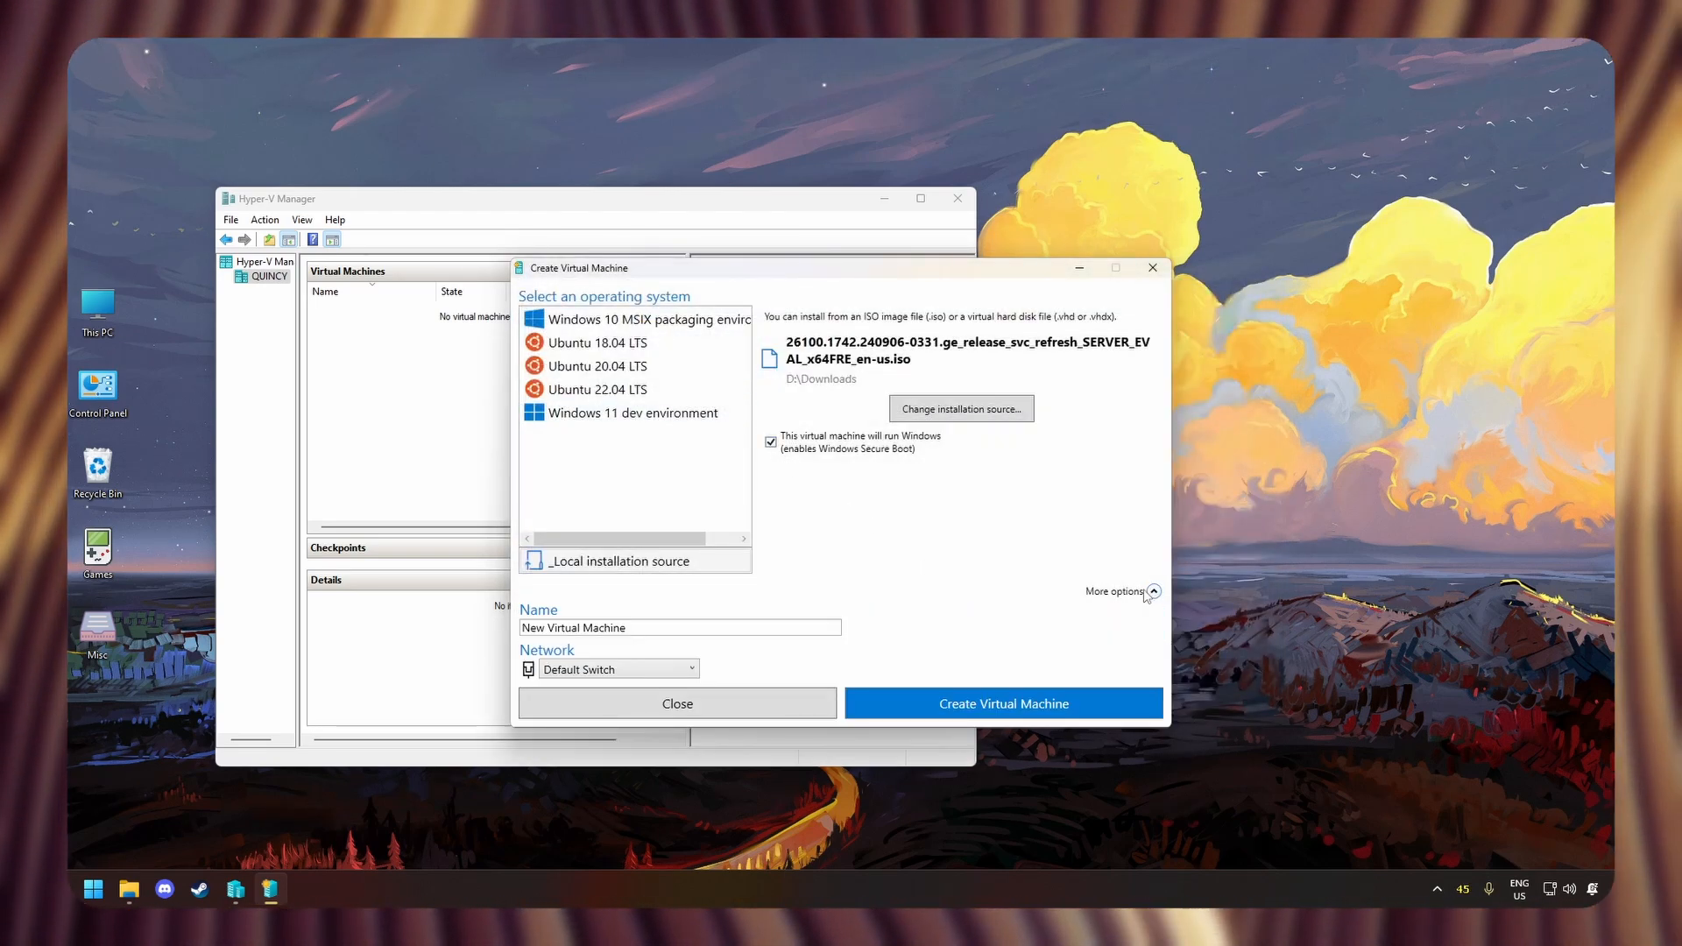
drag(768, 628, 471, 615)
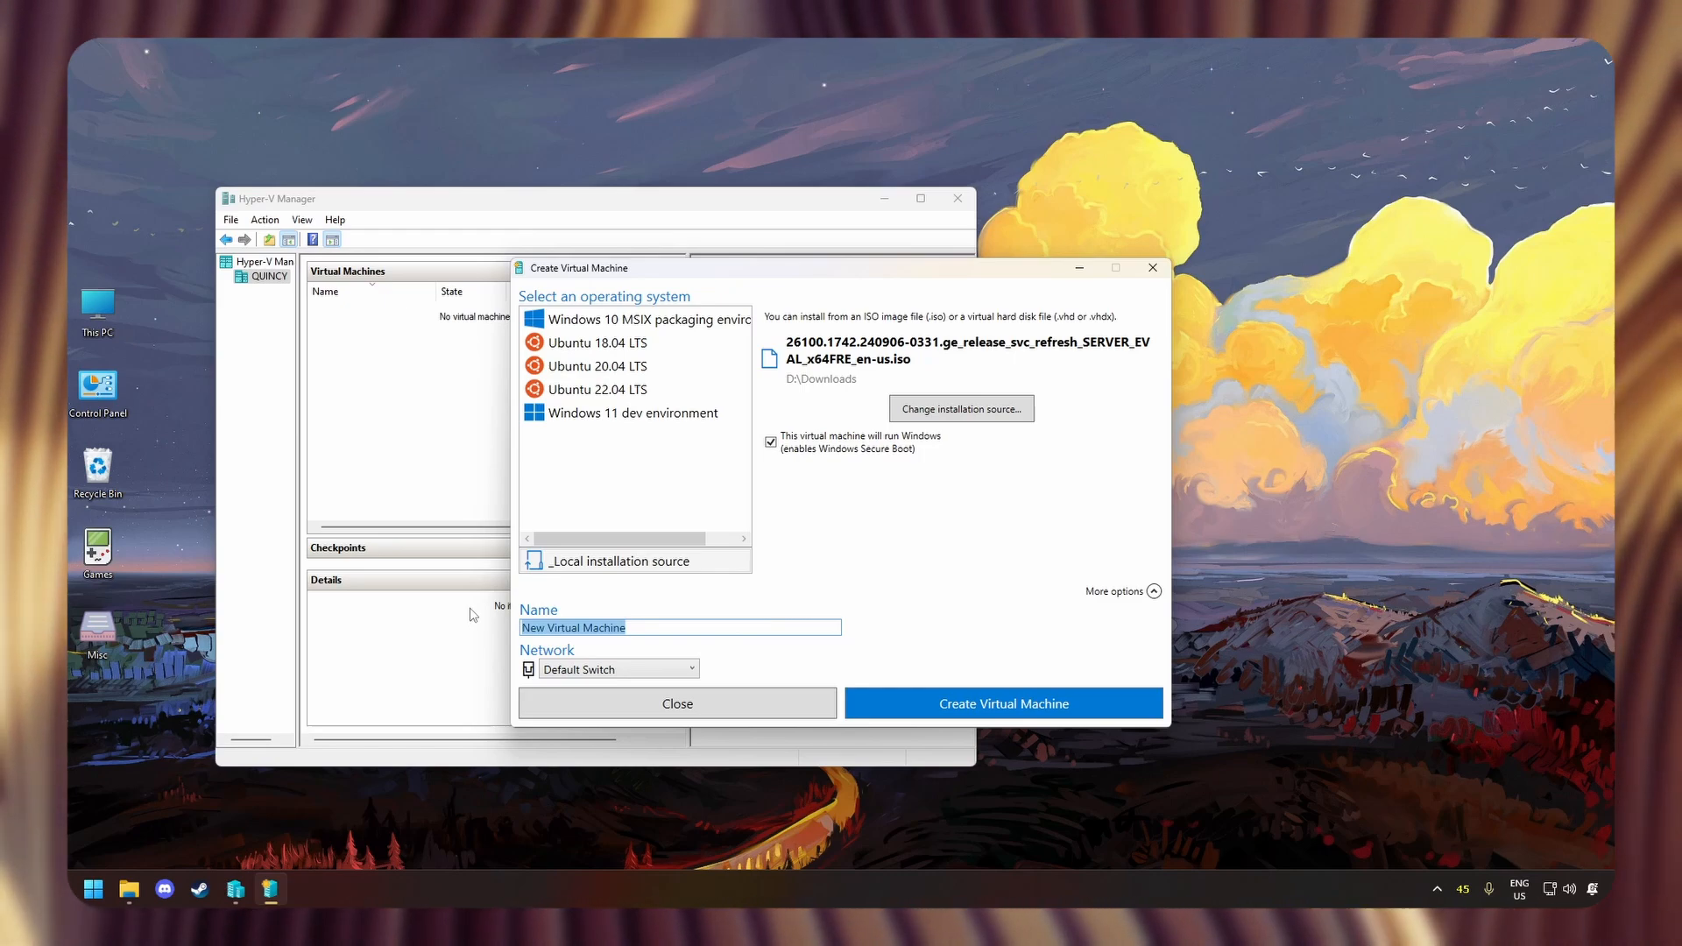
text(WinSer)
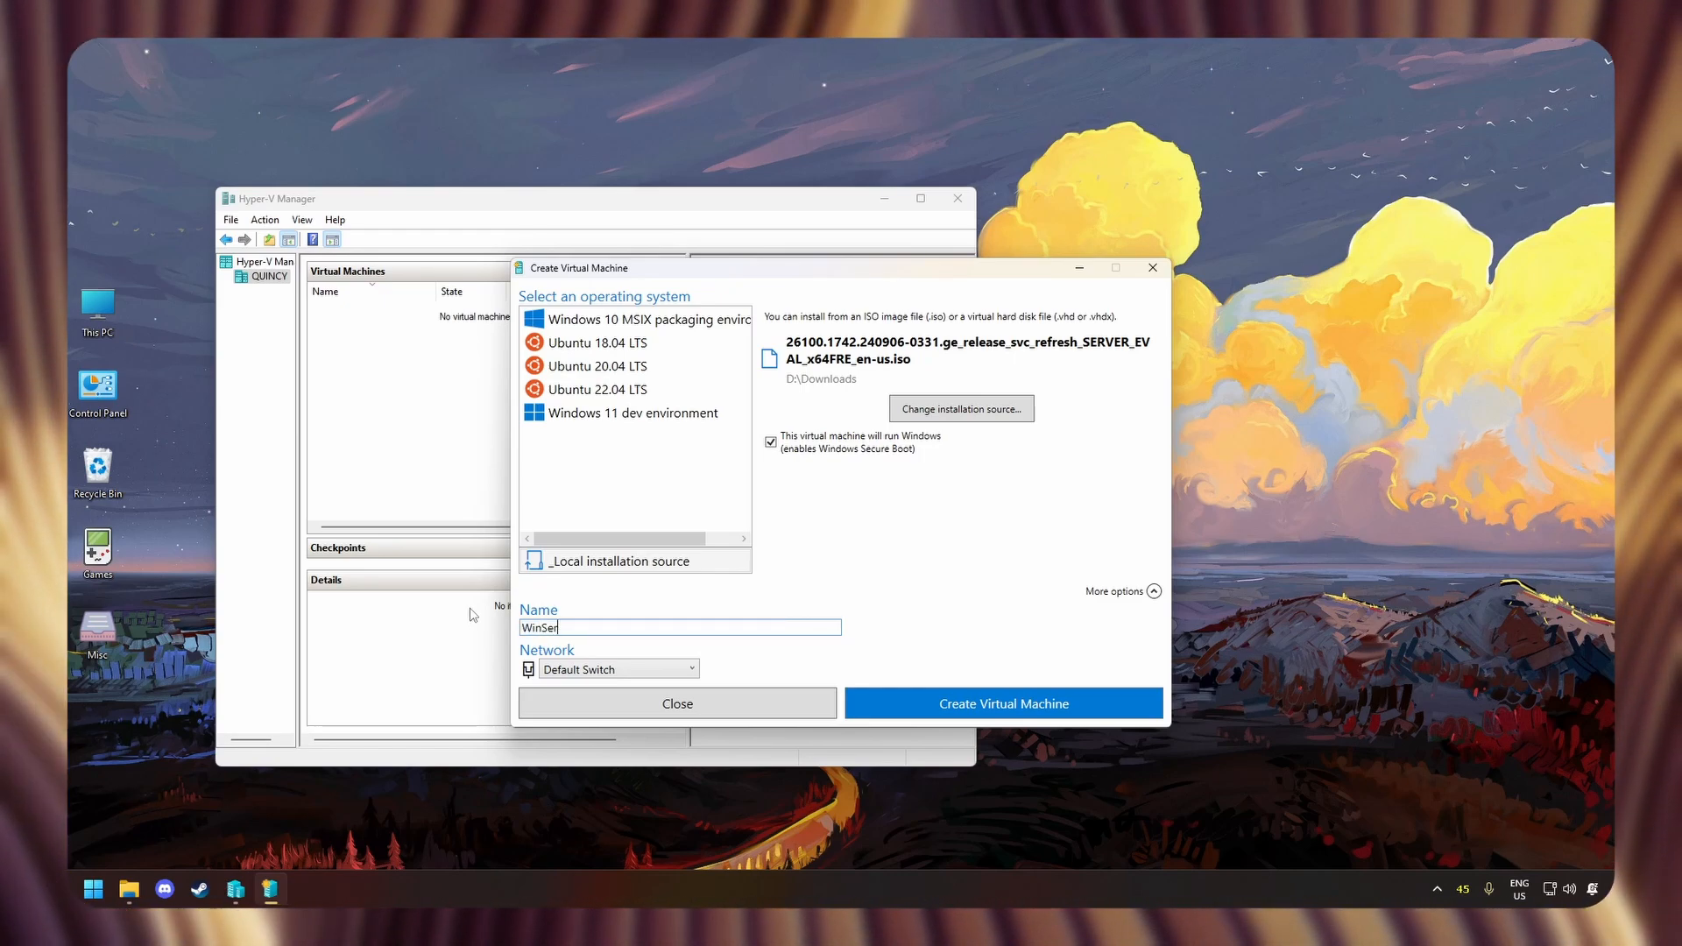
text(ver)
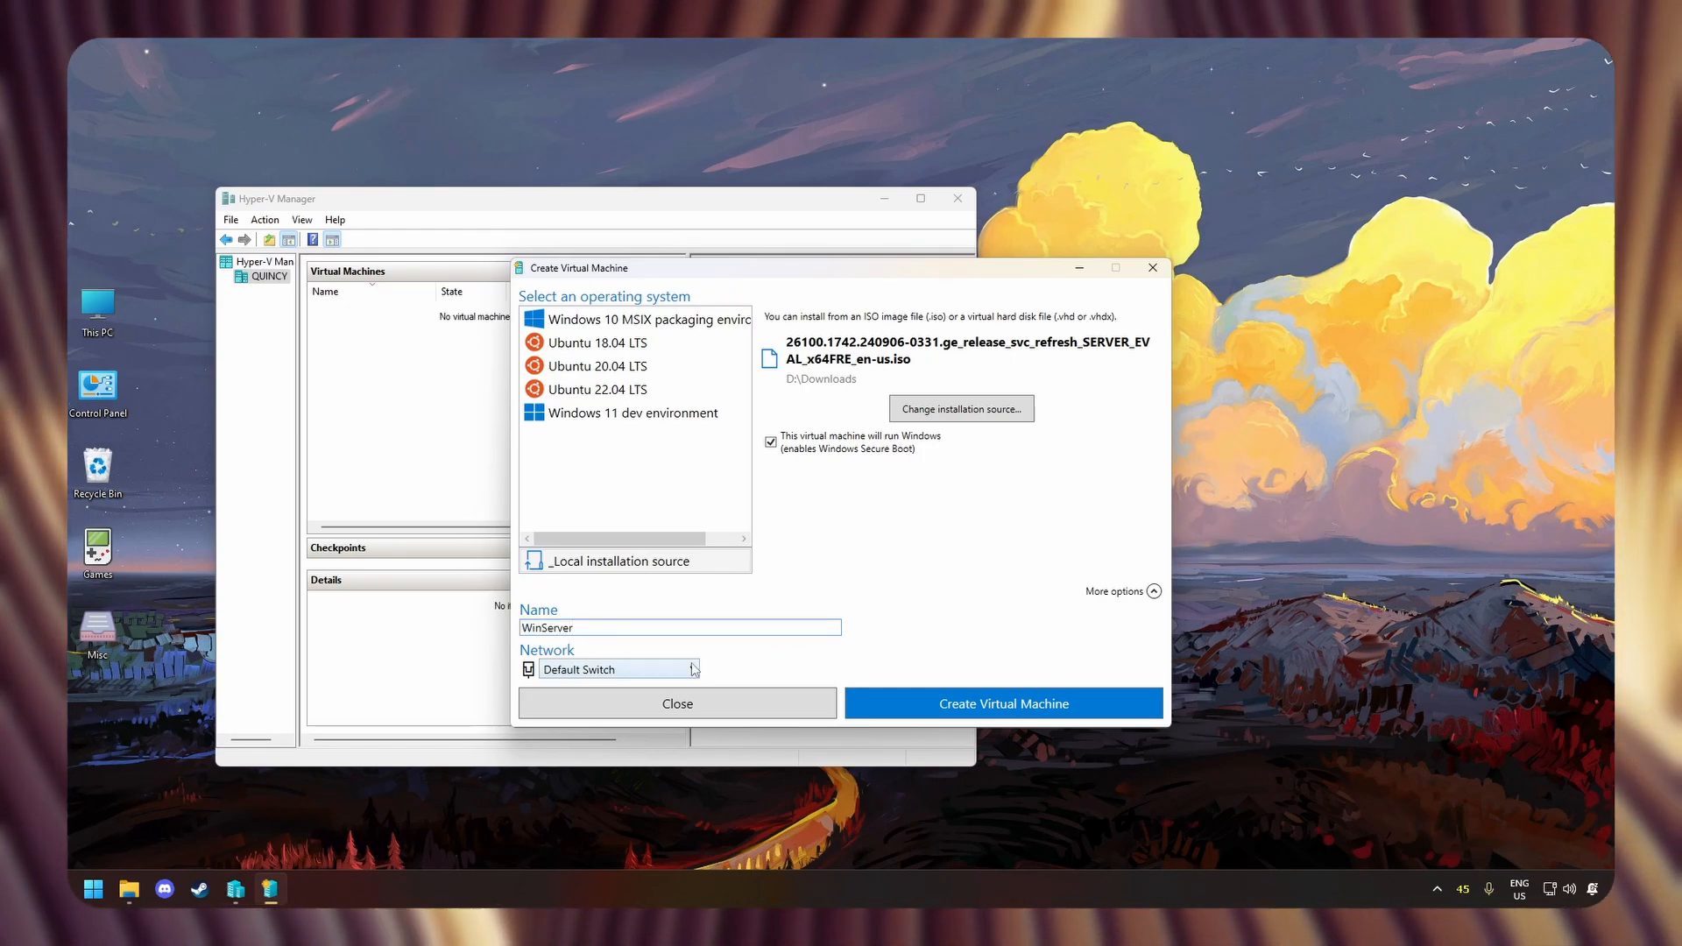
click(692, 669)
click(680, 709)
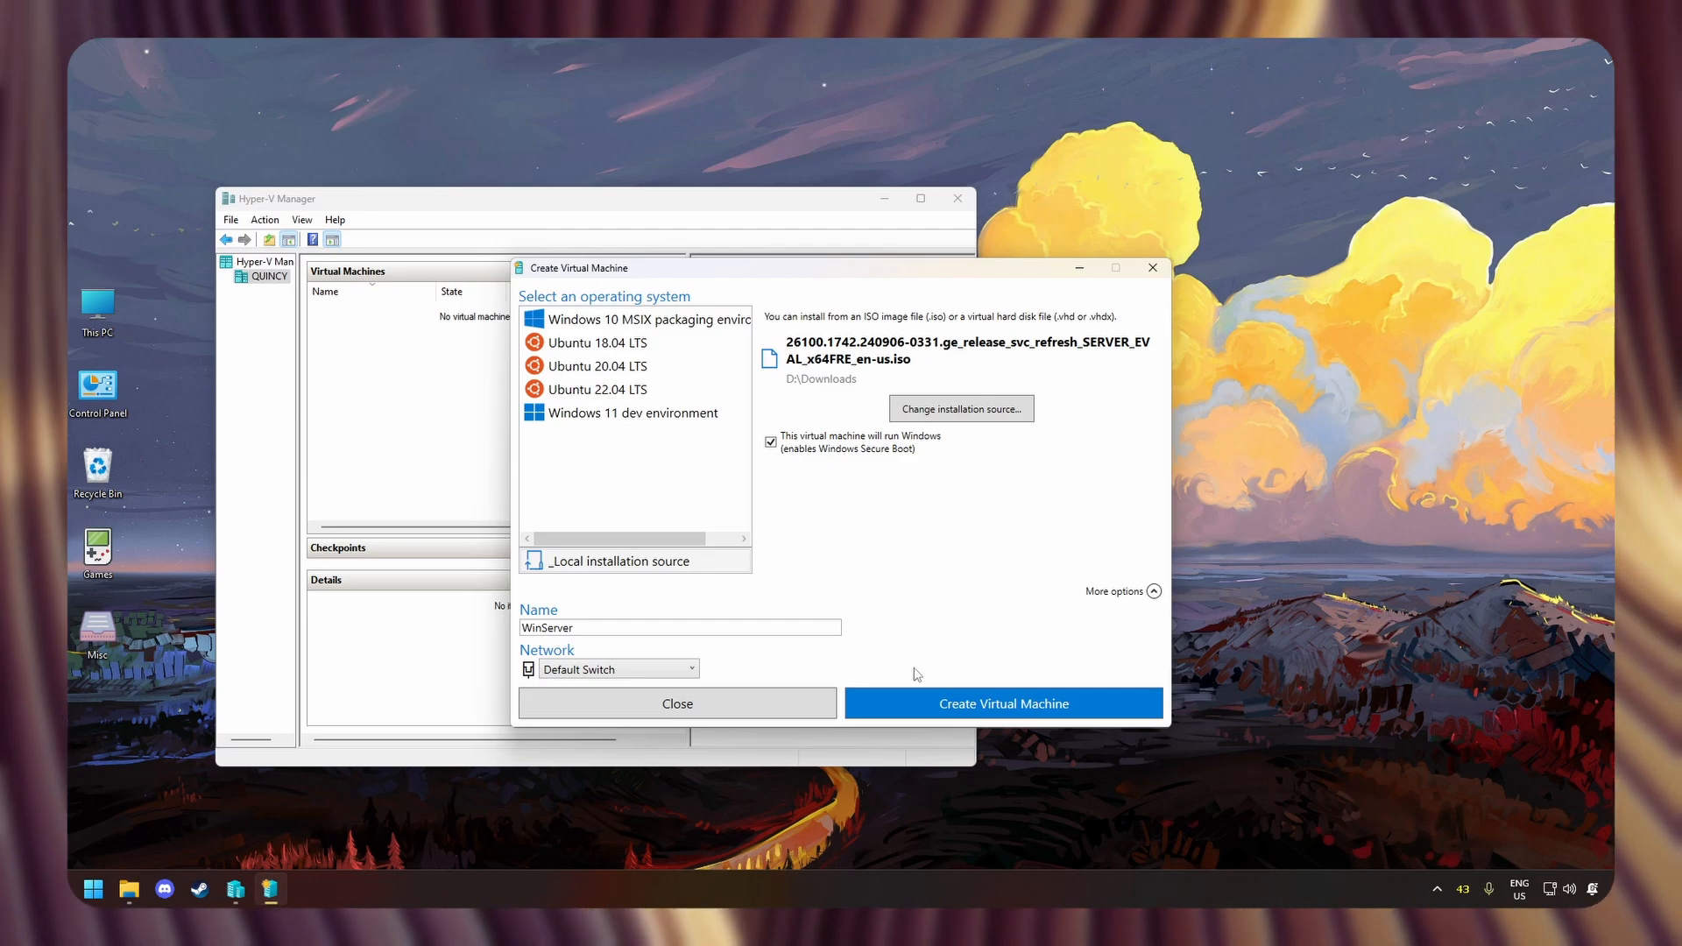
click(990, 701)
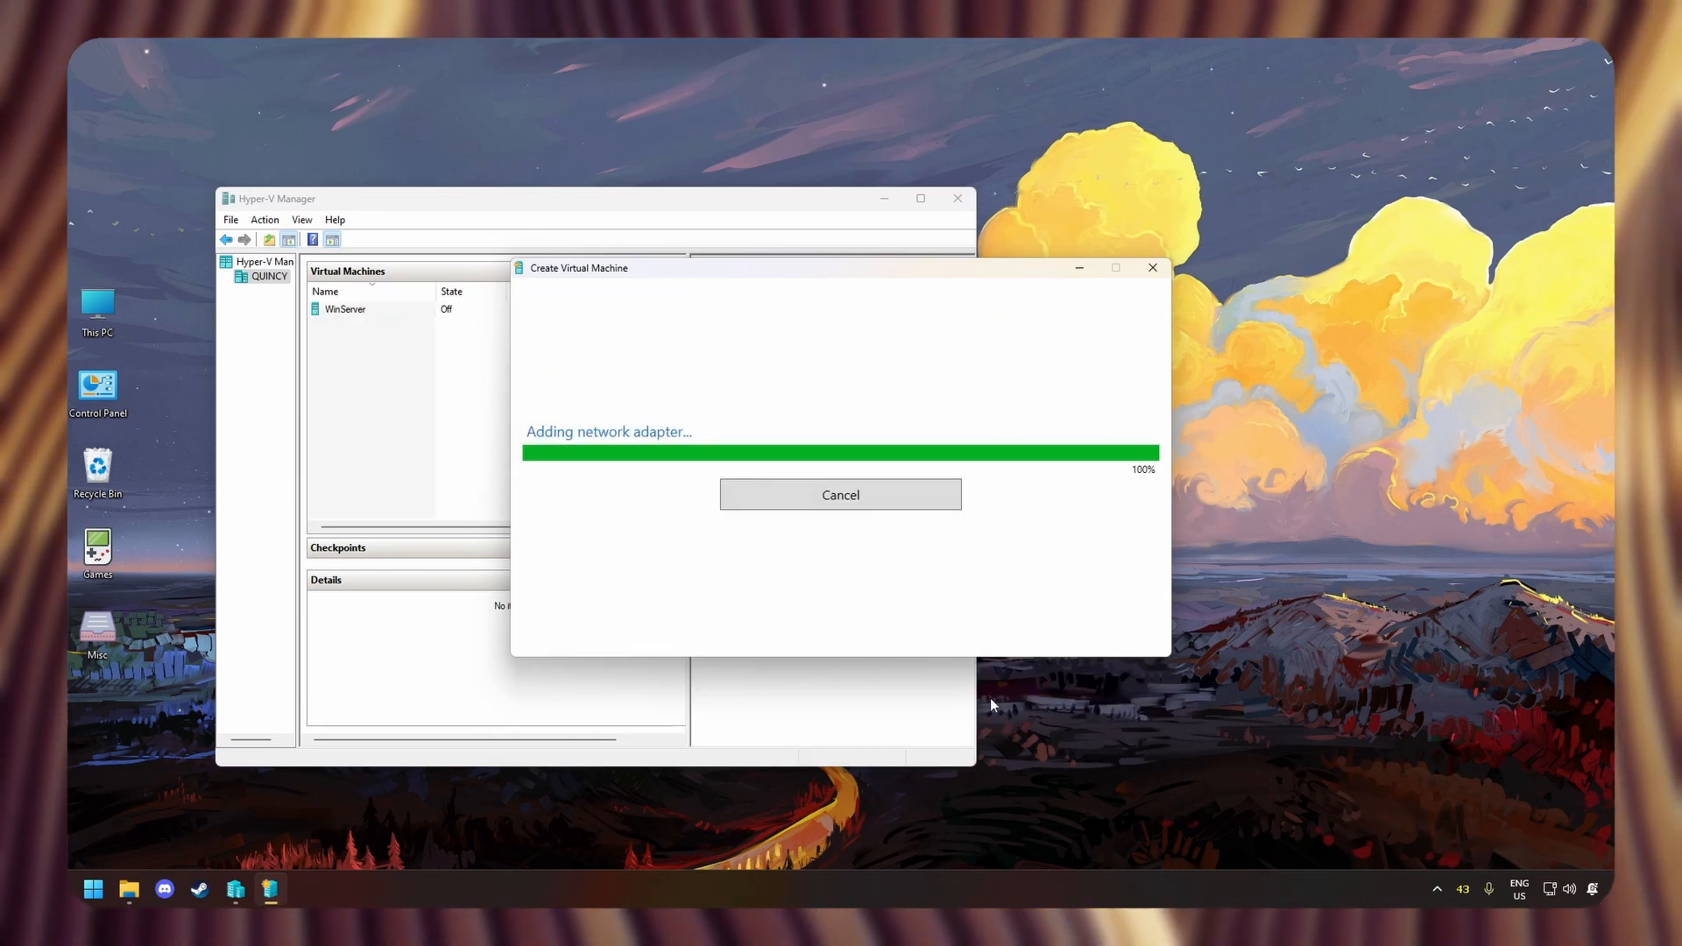
- Open the new virtual machine's hard drive settings and start a new virtual hard disk of the dynamically expanding type
click(887, 589)
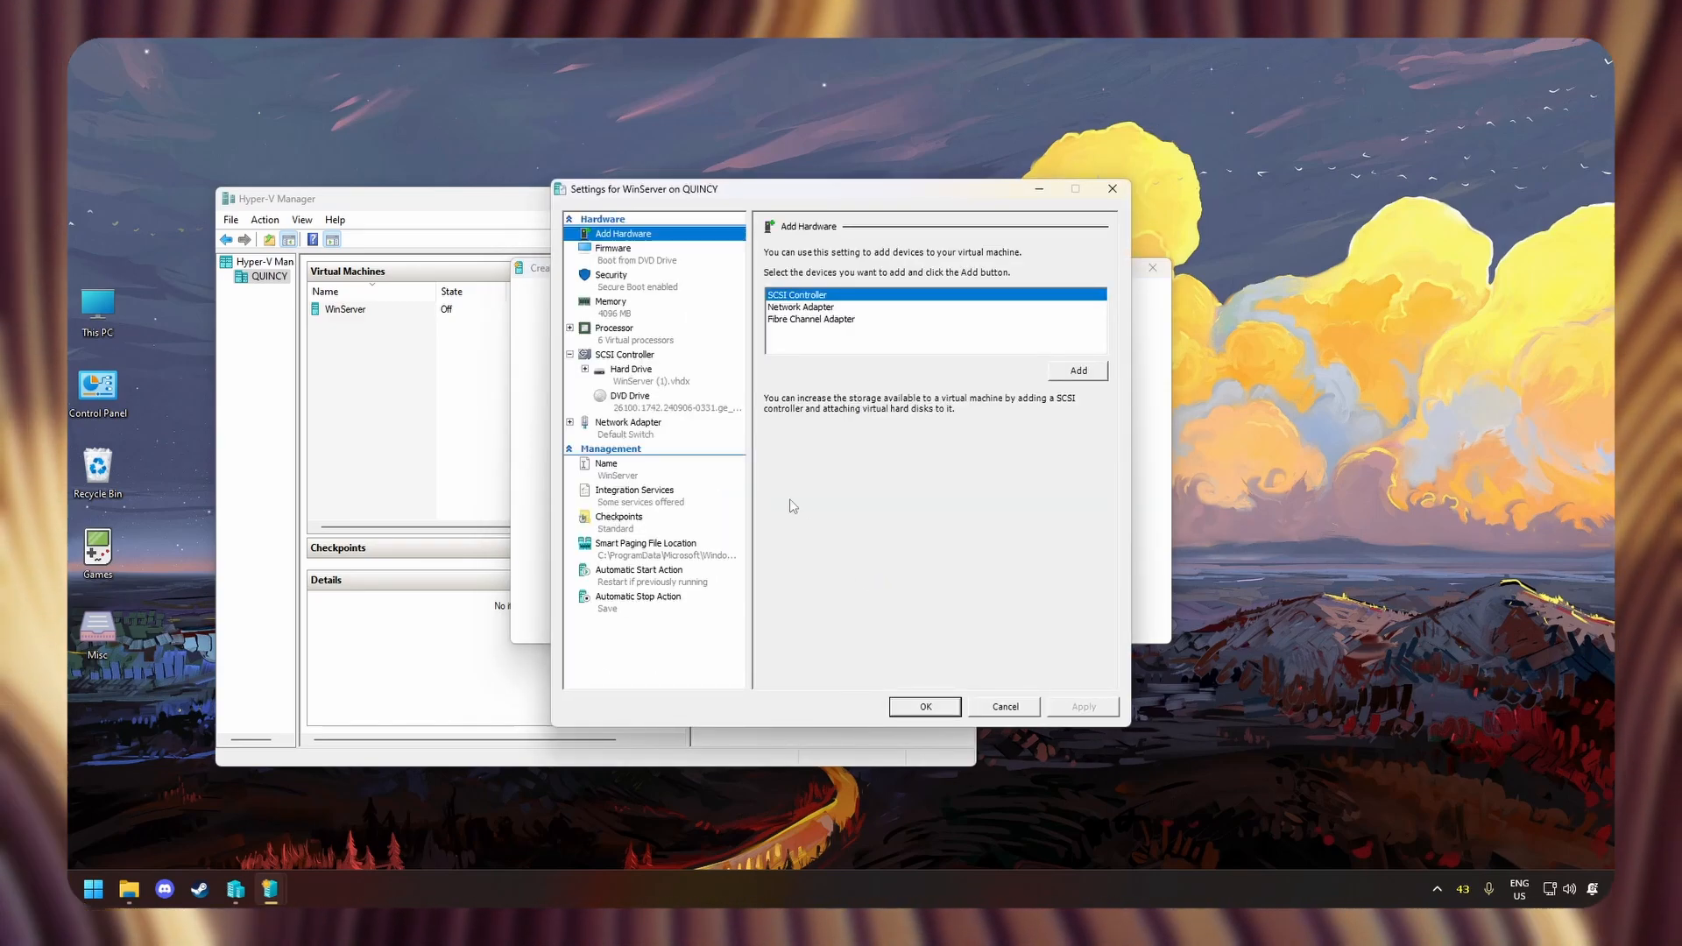
click(694, 382)
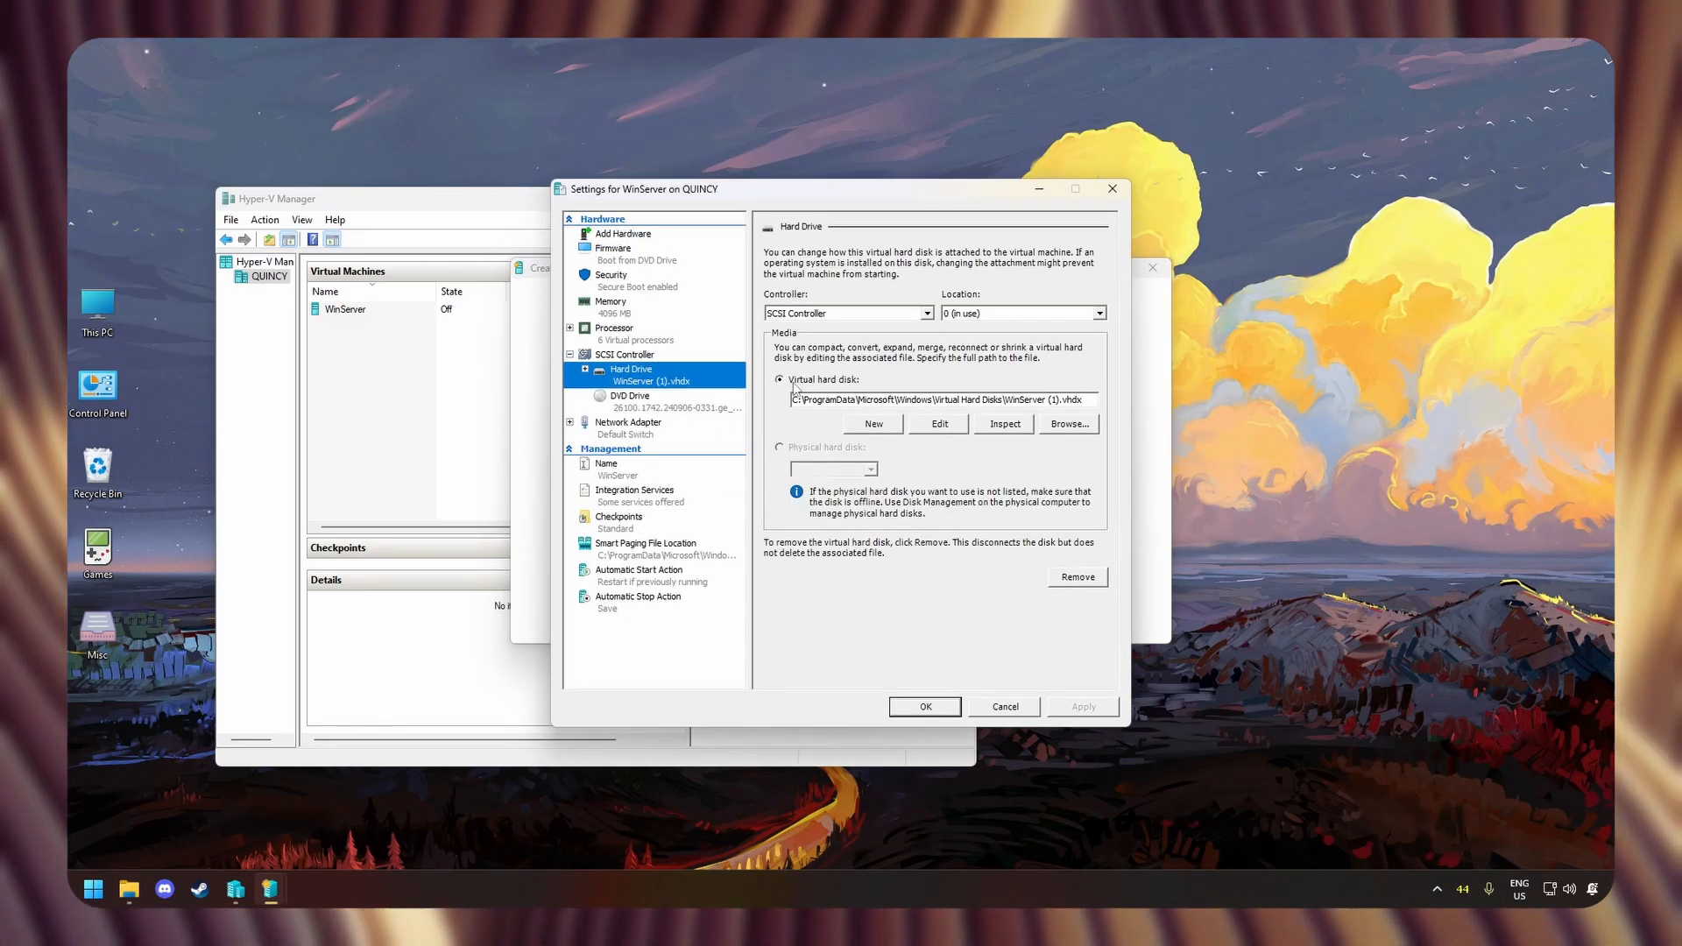
click(886, 425)
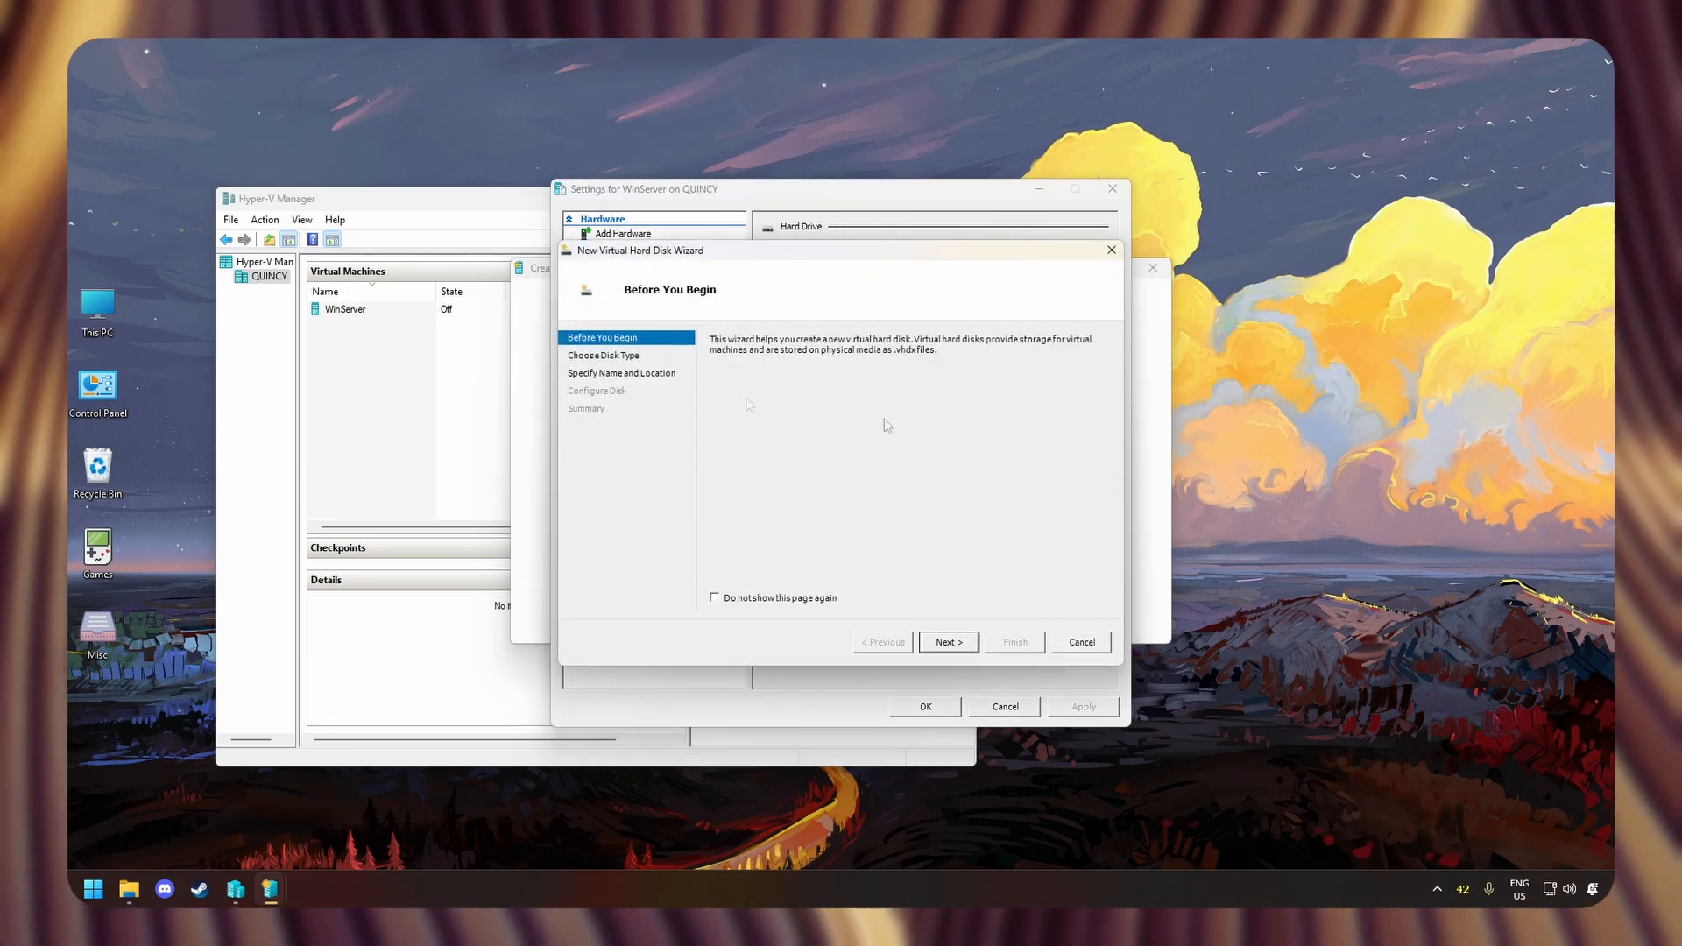
click(963, 645)
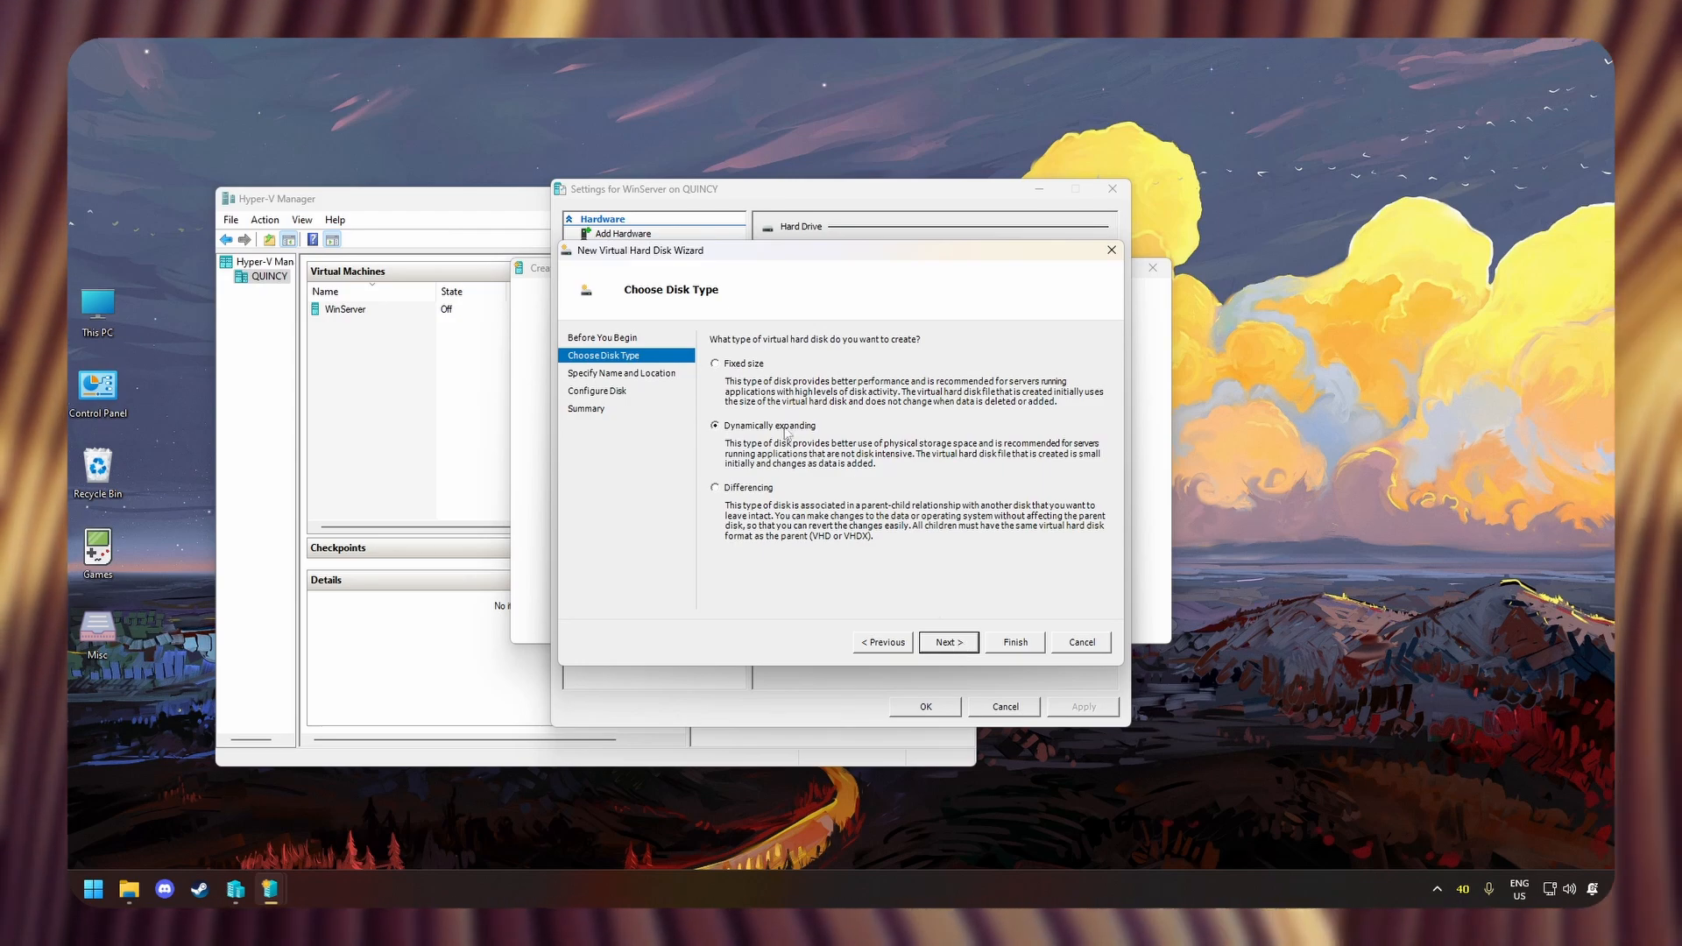
click(950, 644)
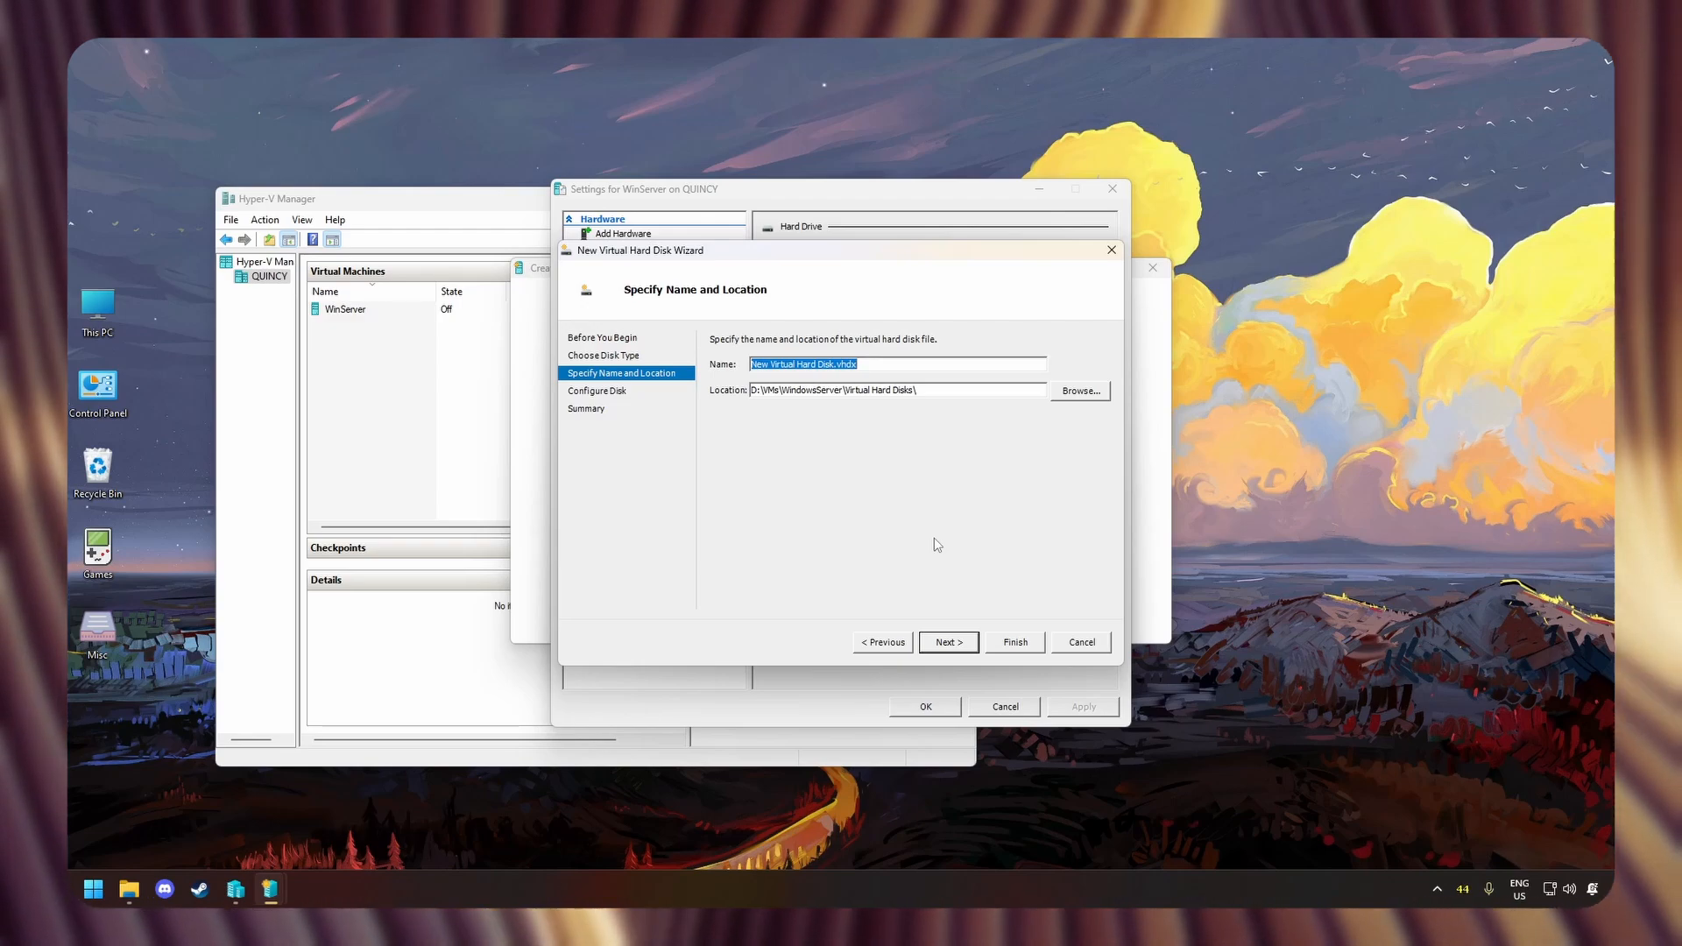
- Name the virtual hard disk 50gb, make it a new blank disk of 50 GB and finish creating it
text(50gb)
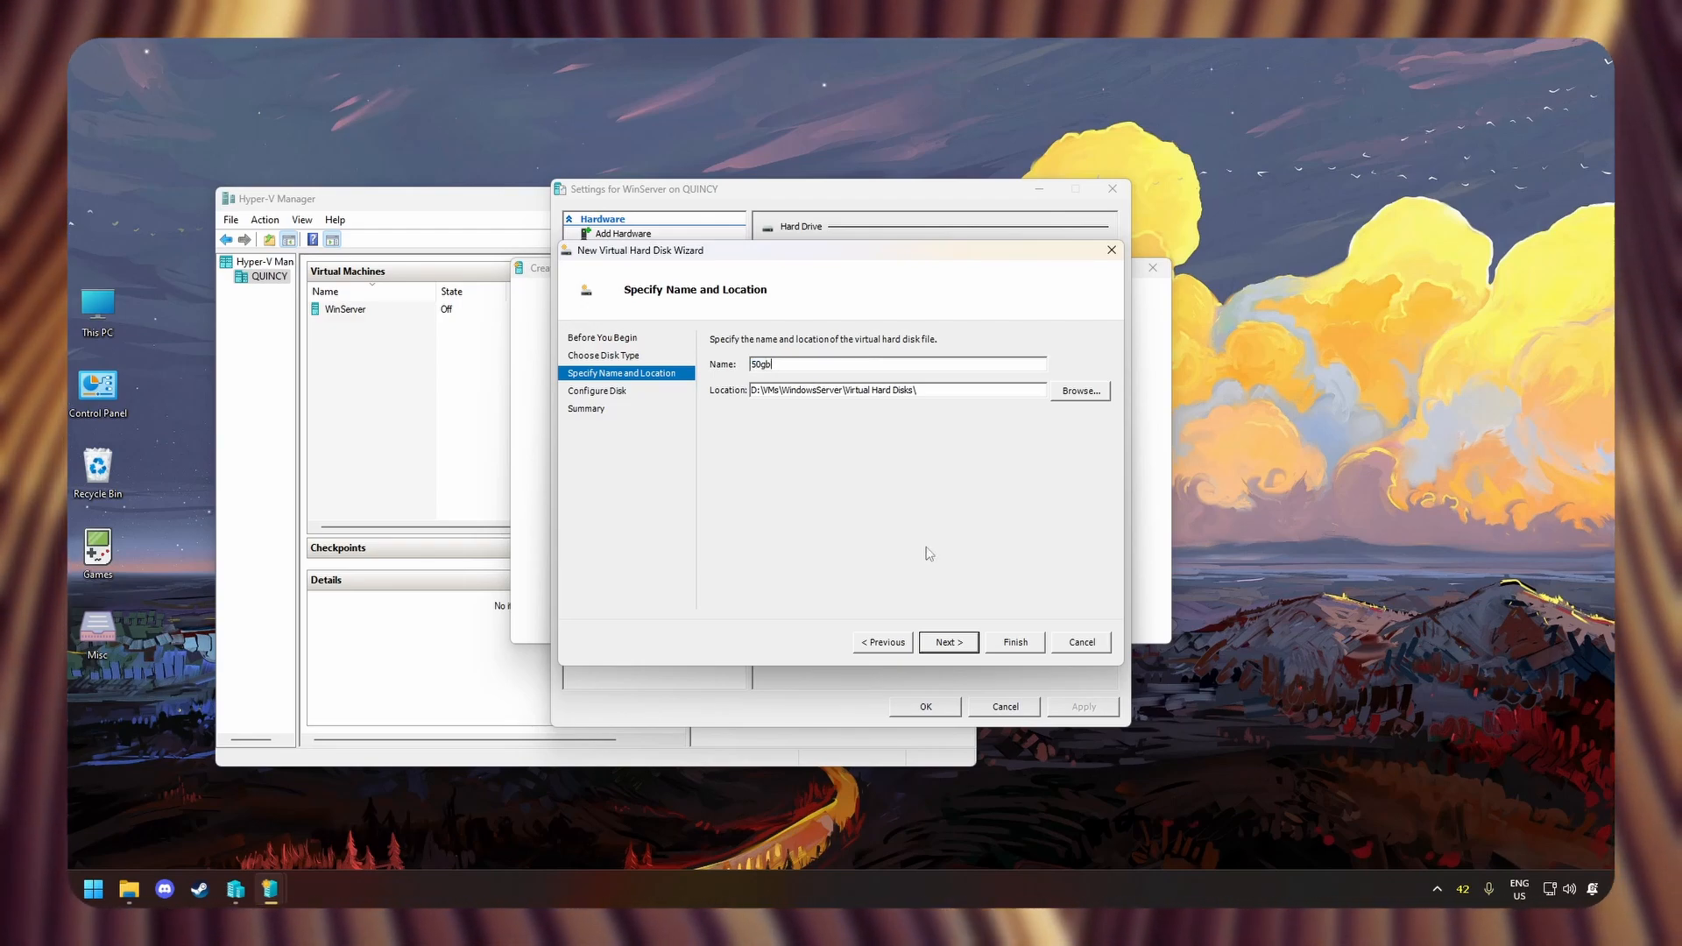
click(936, 644)
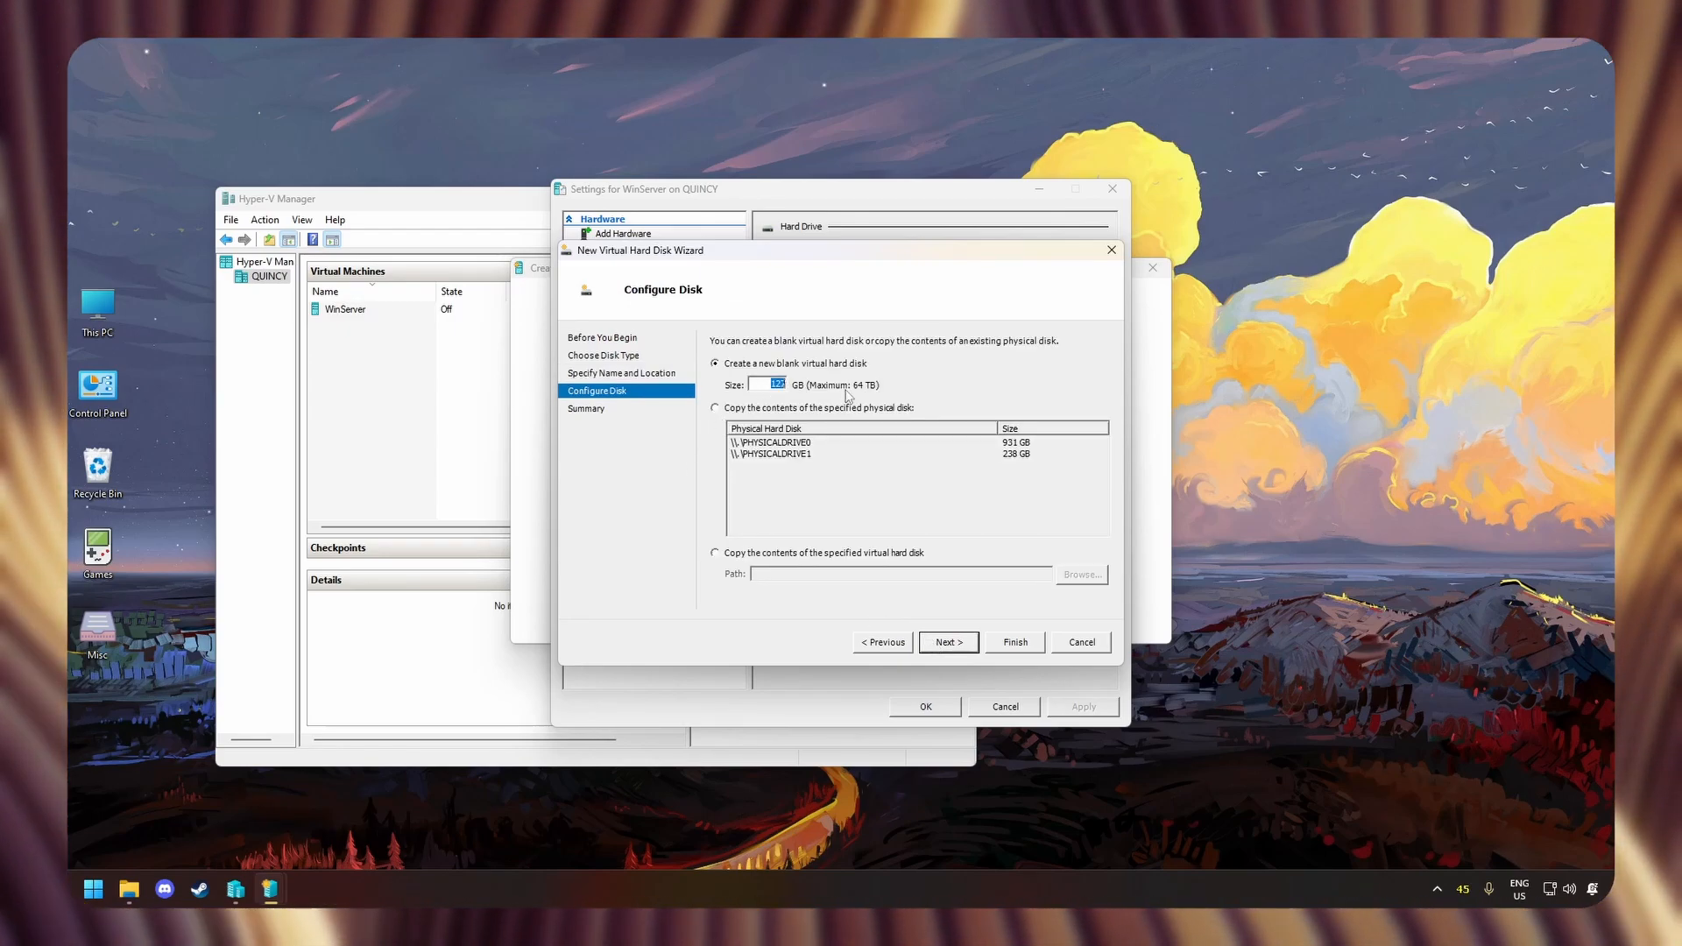
text(50)
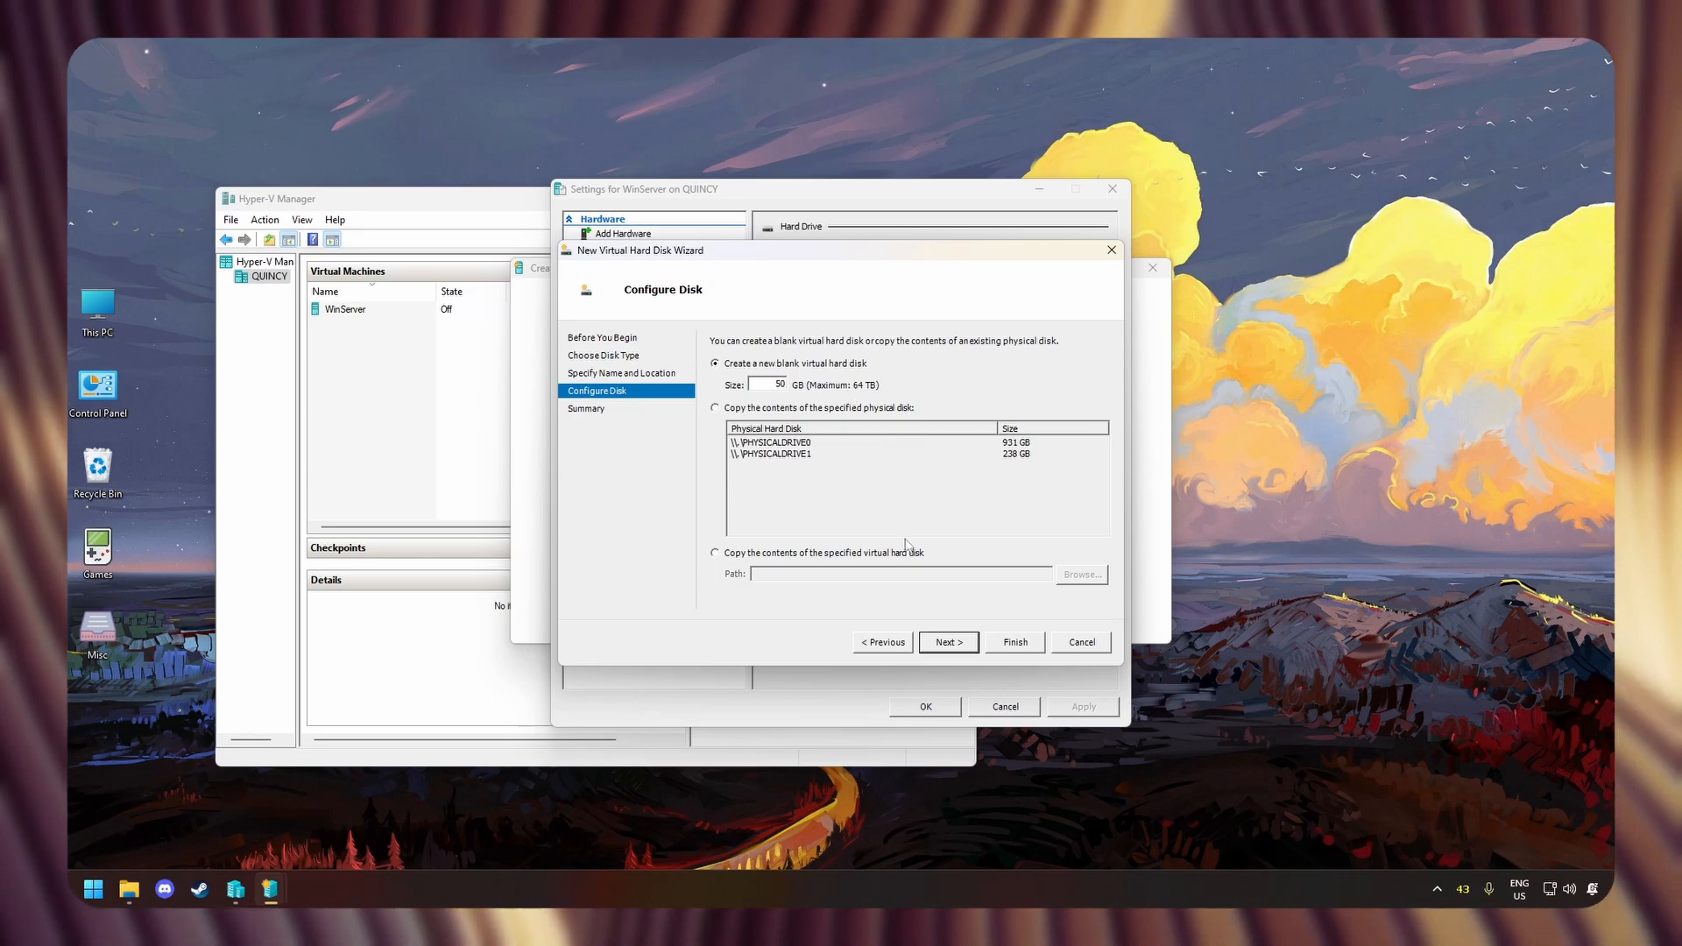
click(938, 644)
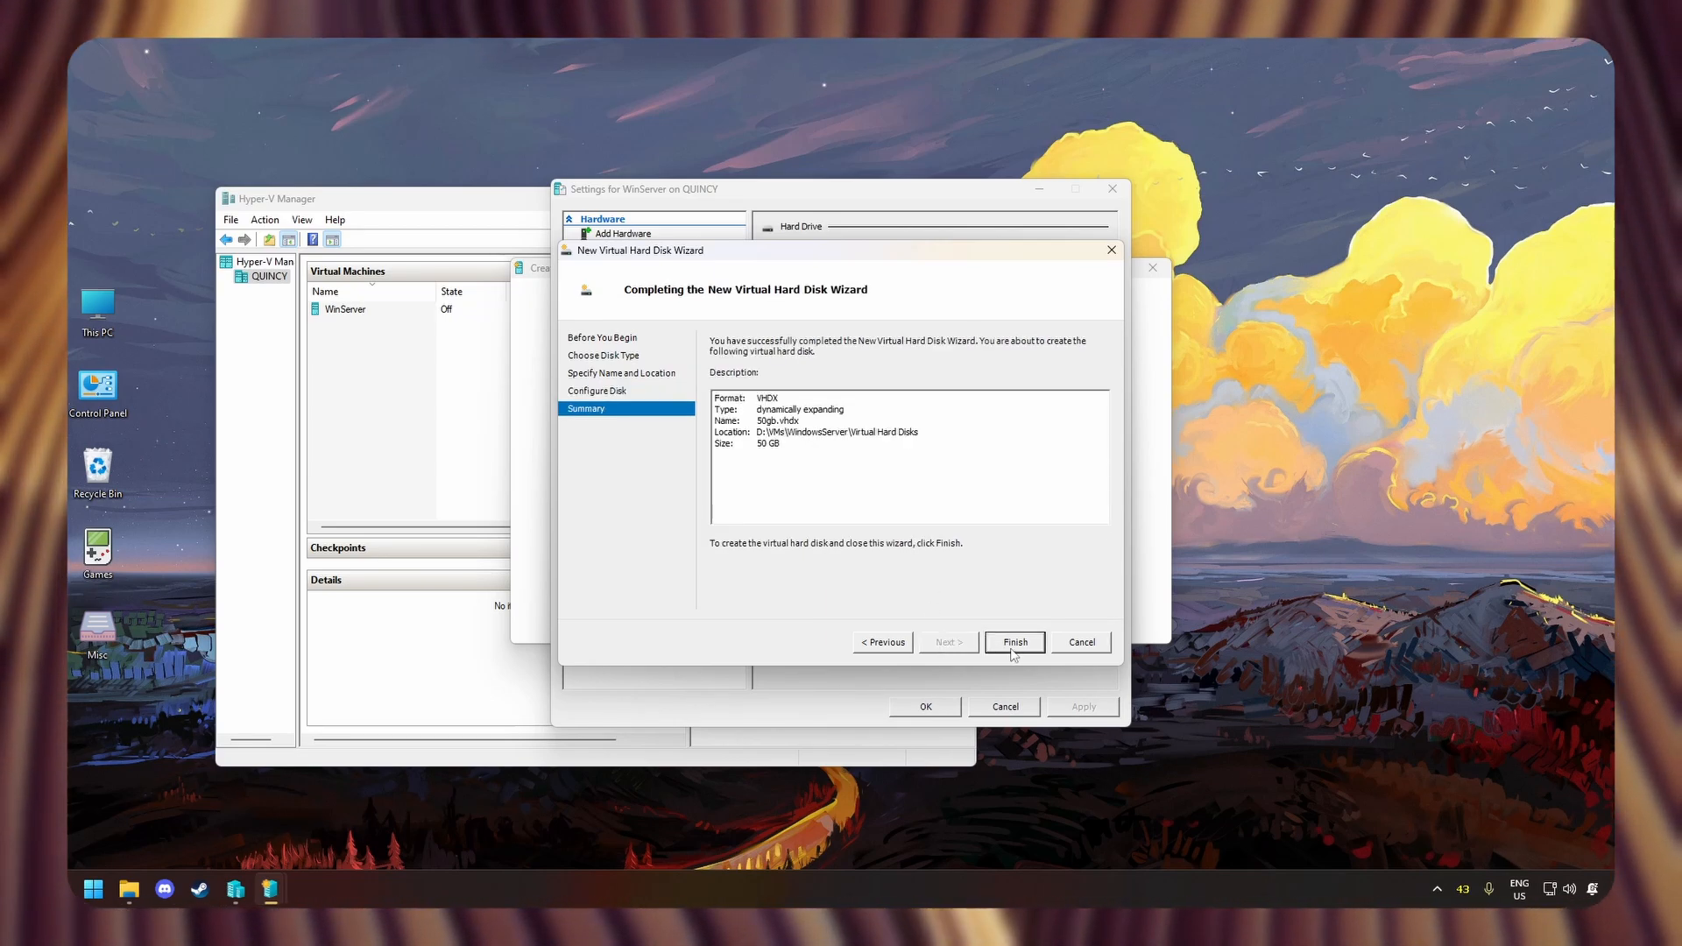
click(1013, 650)
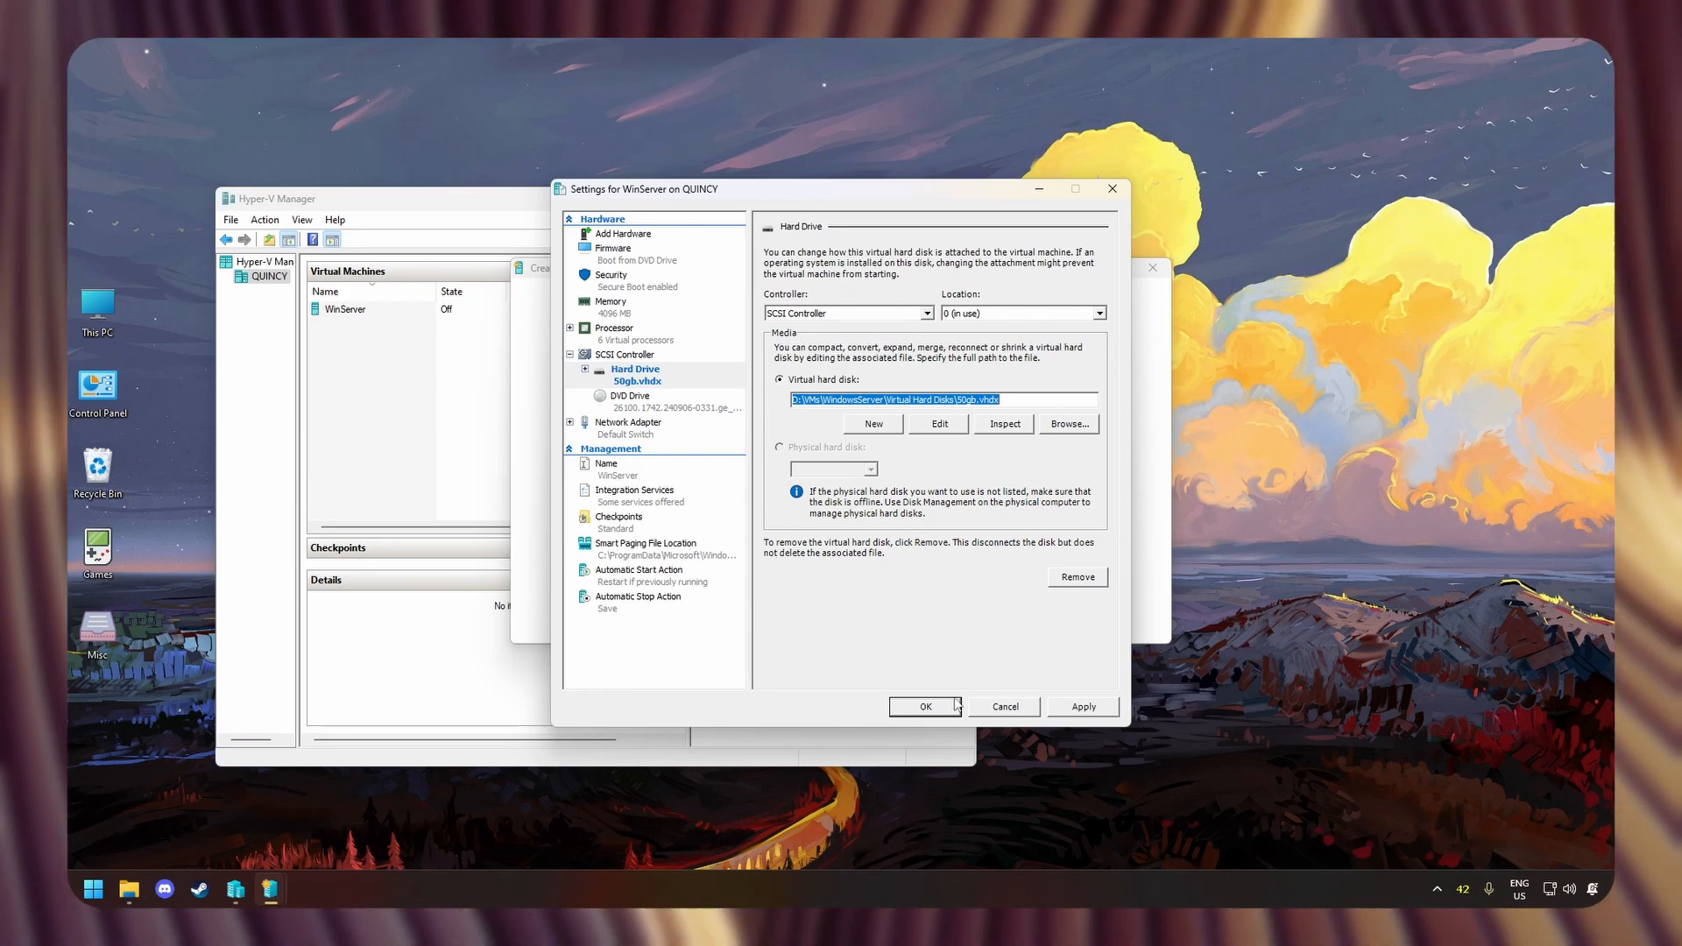
- Set the virtual machine's RAM to 8000 MB and go to its processor settings
click(696, 317)
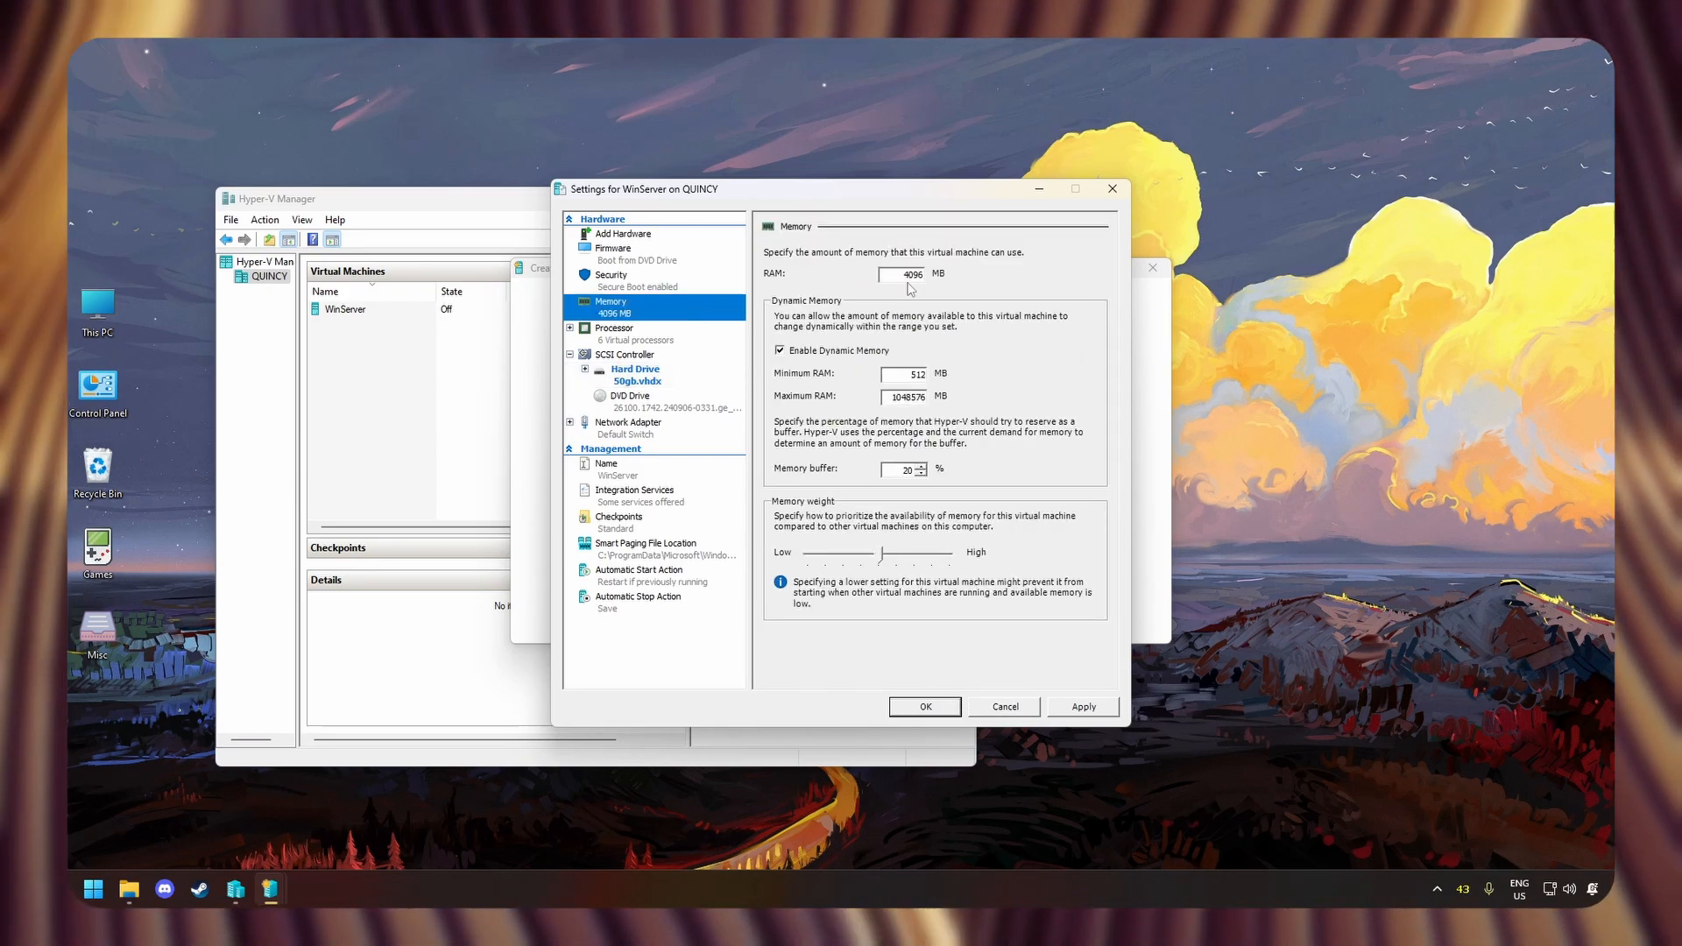
click(903, 277)
double_click(903, 277)
text(8000)
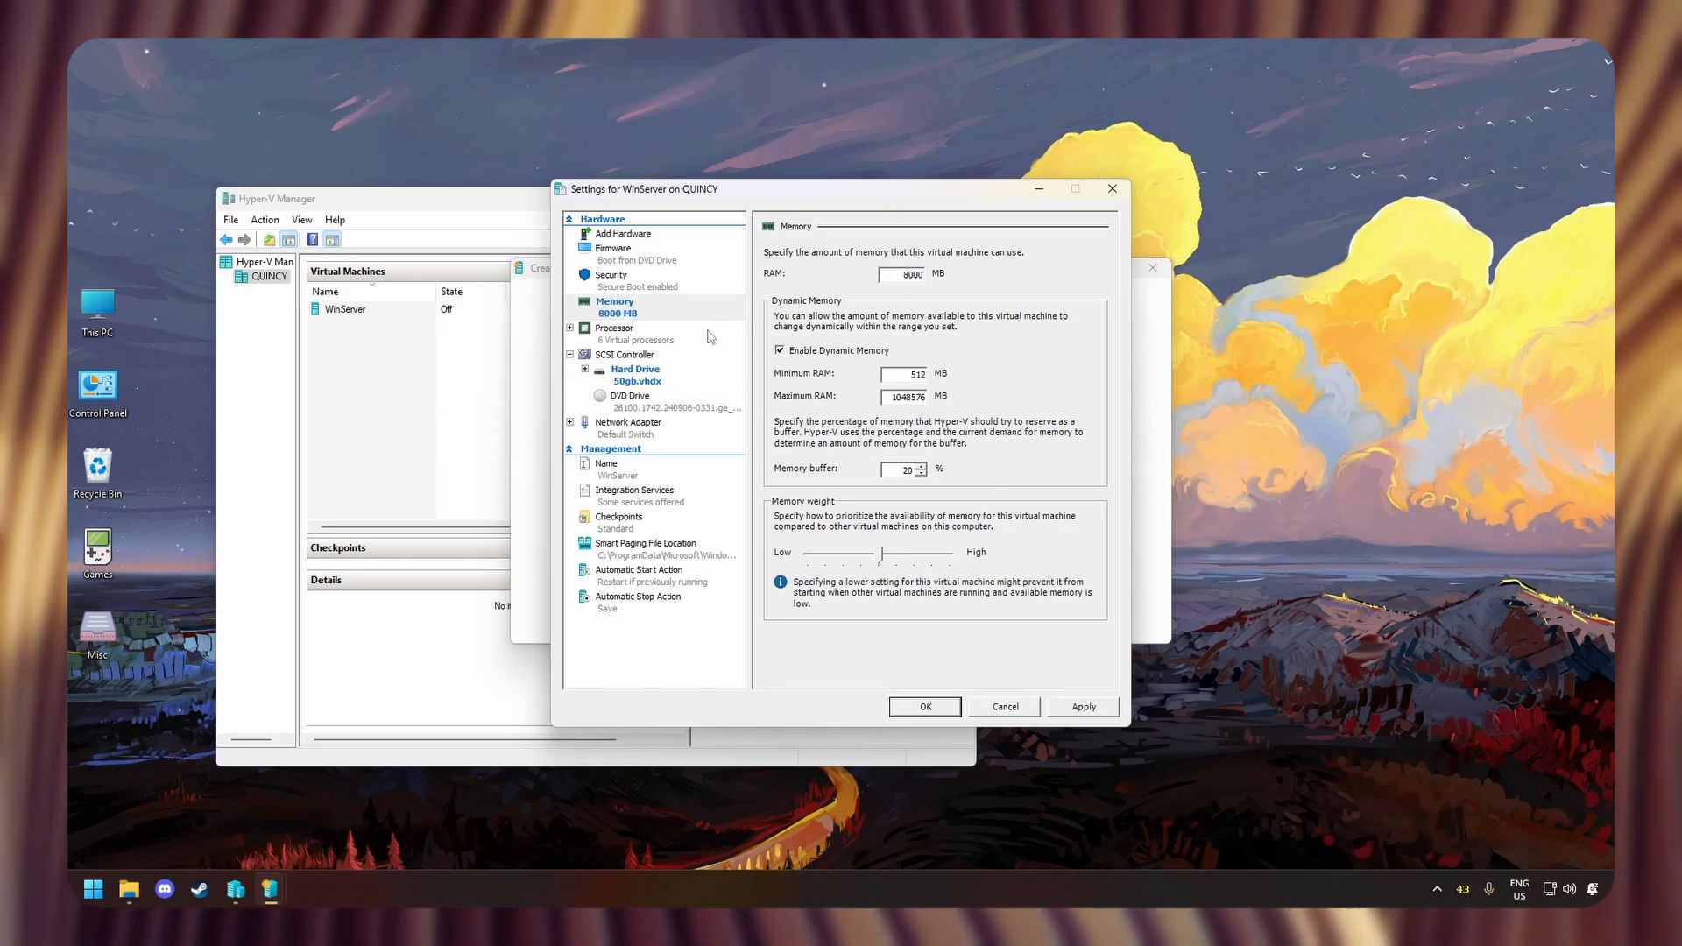
click(679, 338)
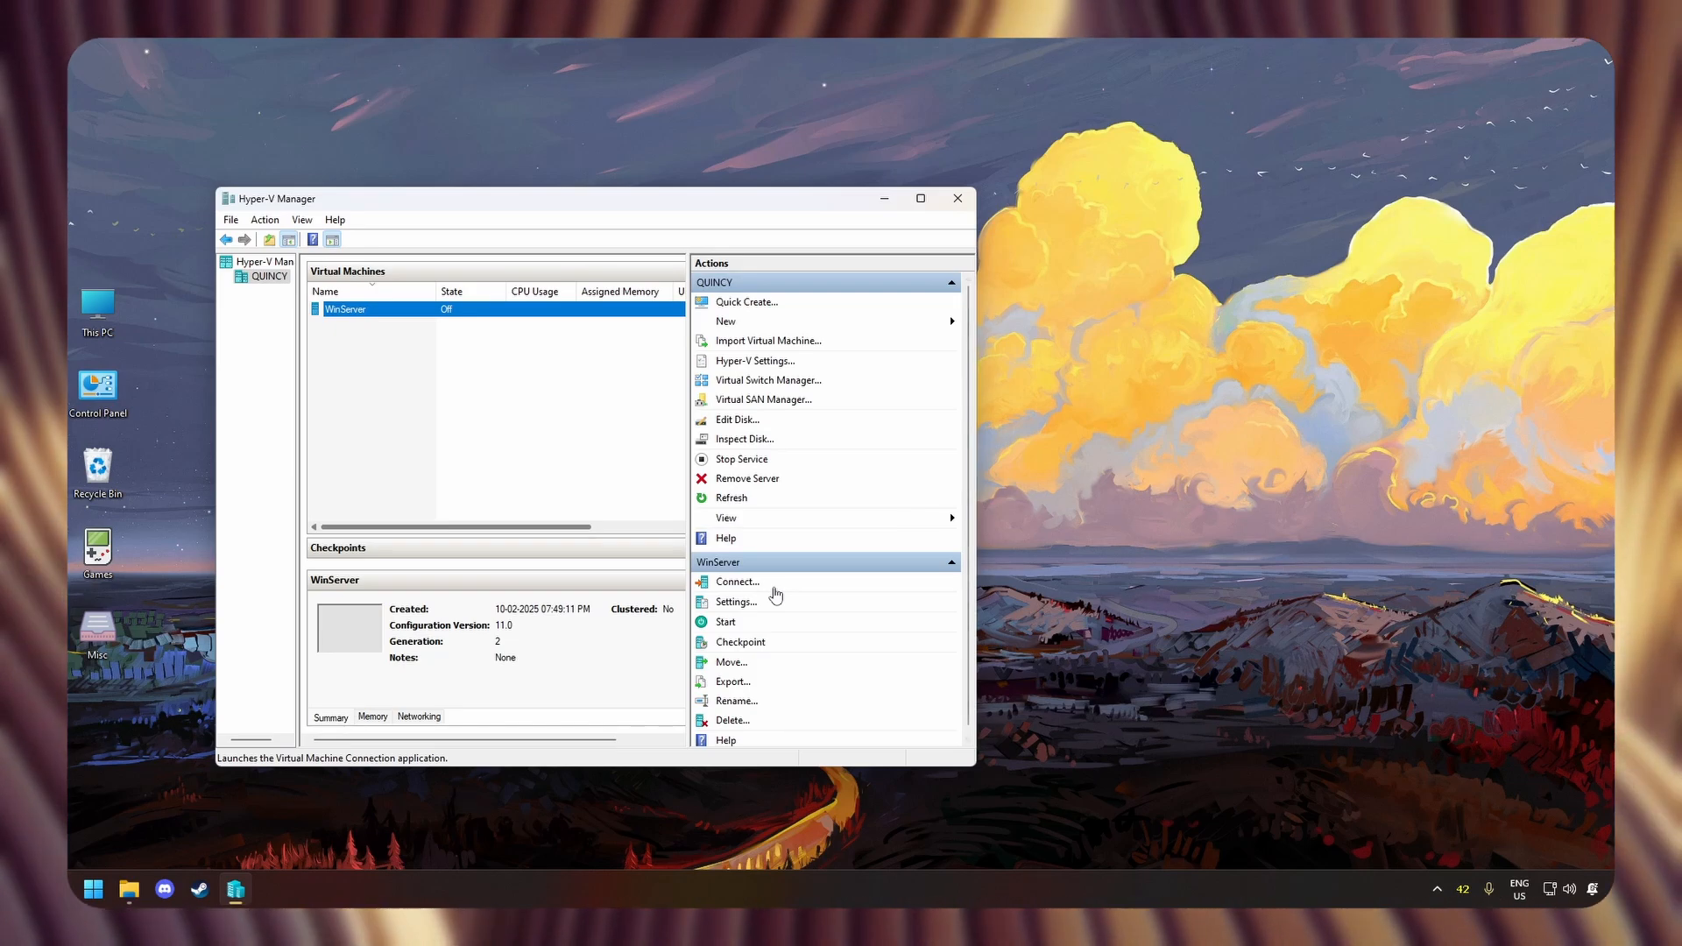
- Connect to the WinServer virtual machine, start it from the installation media and show it full screen
click(774, 589)
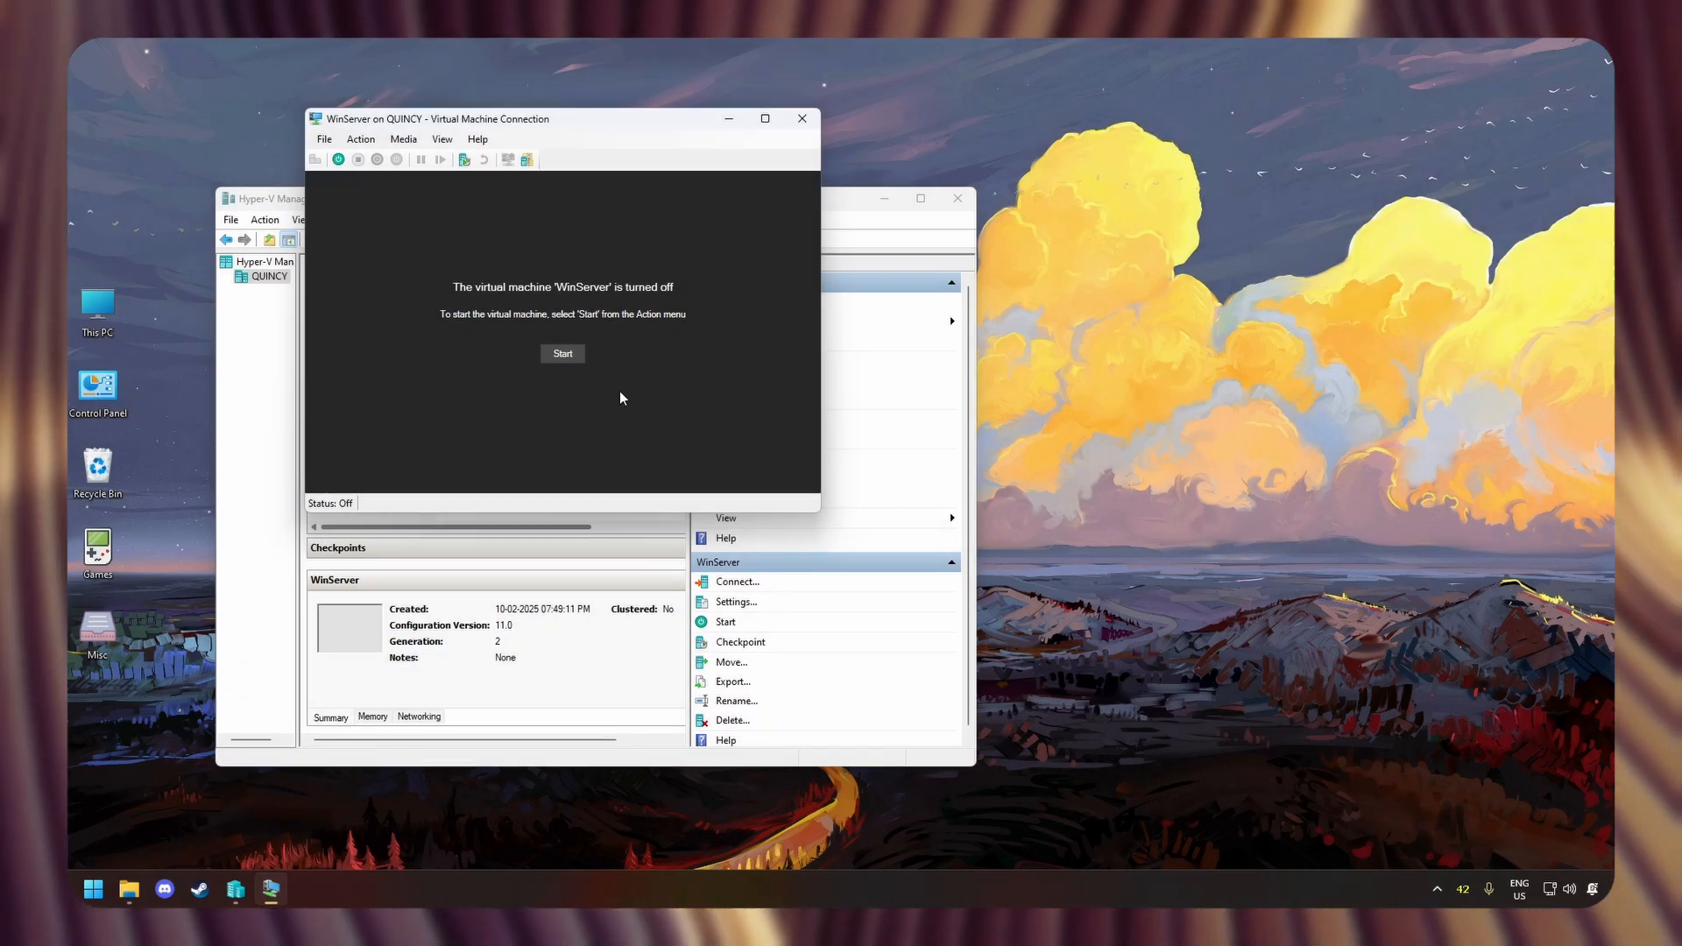
click(578, 355)
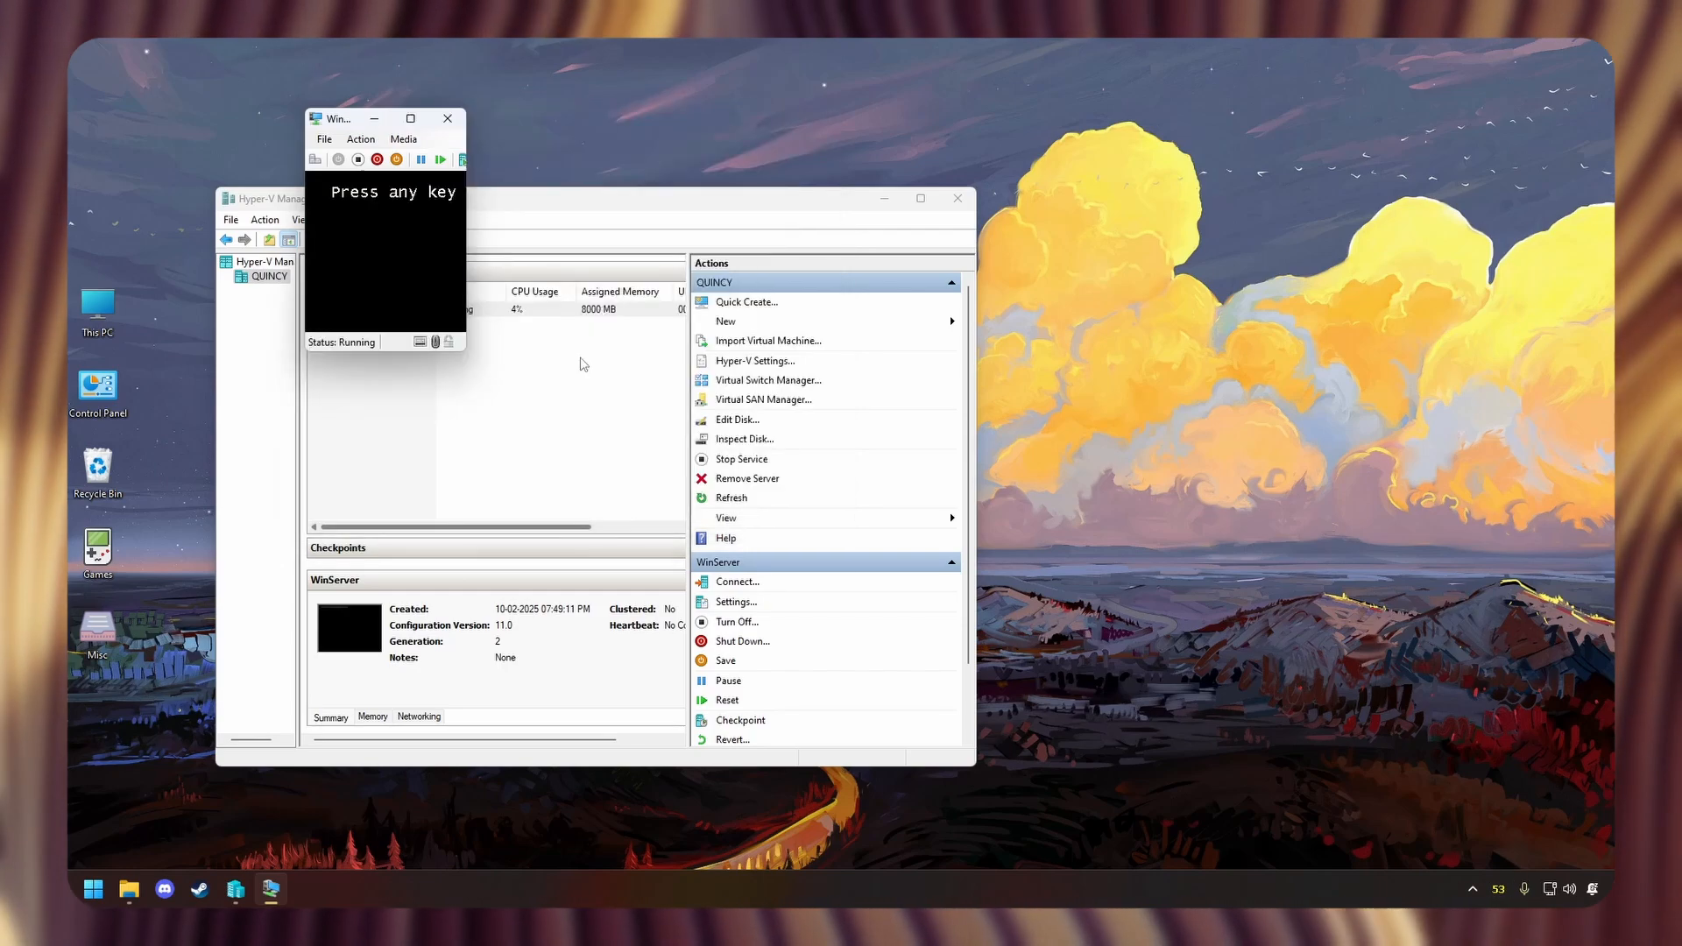
key(Return)
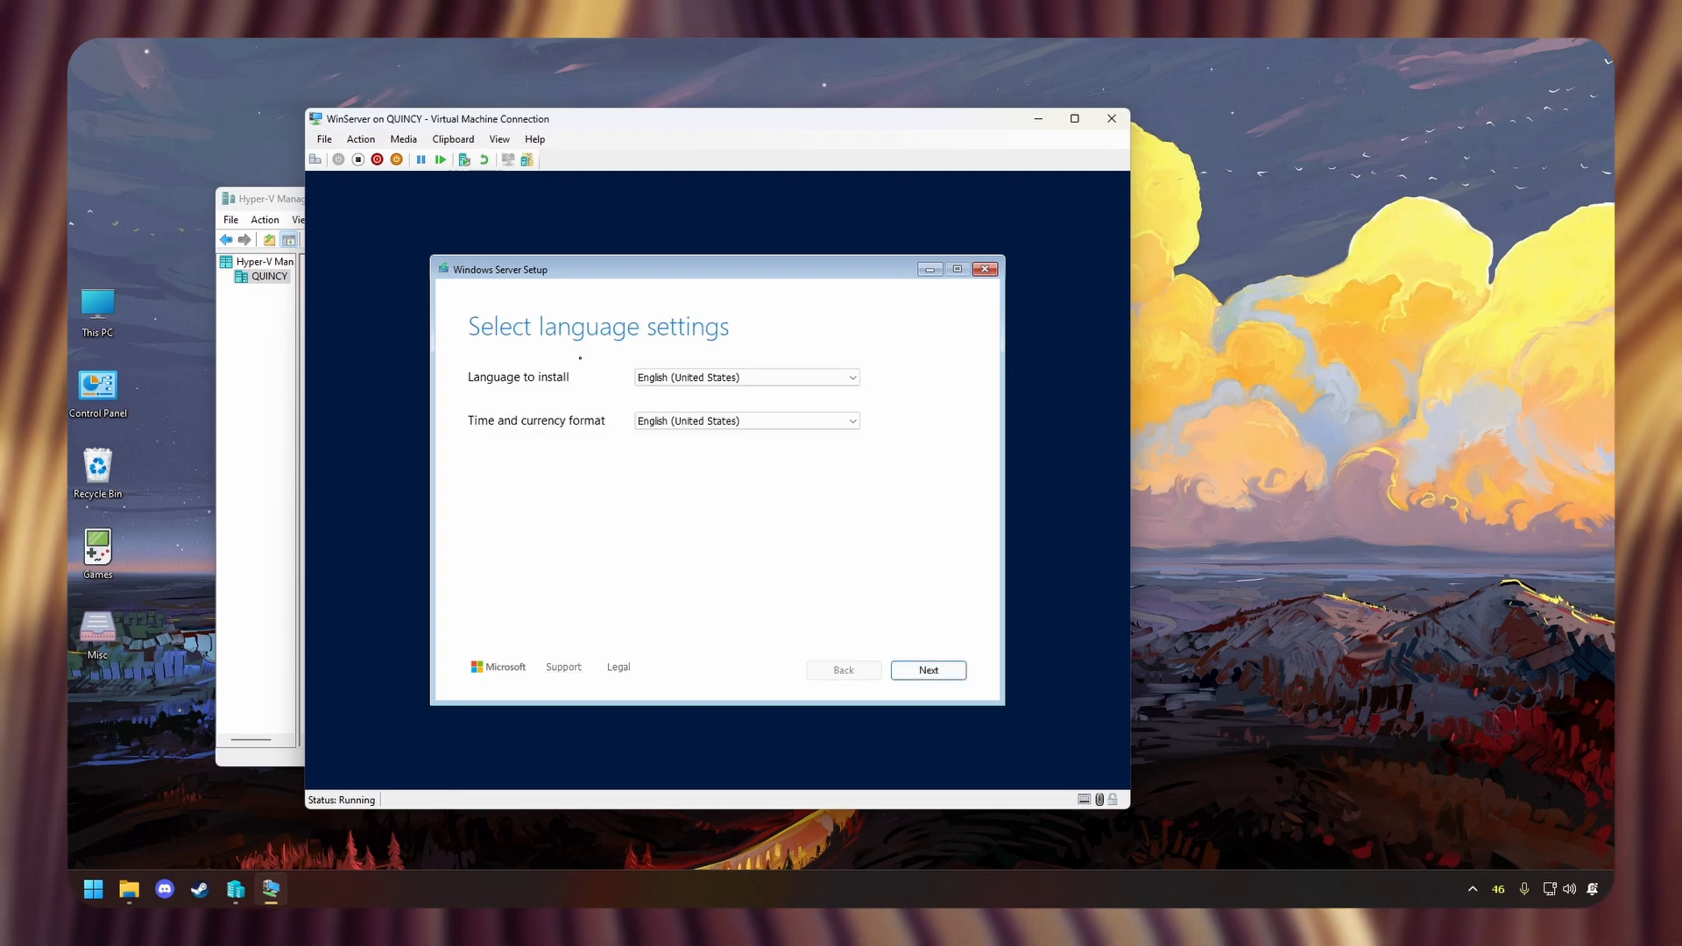
click(1075, 120)
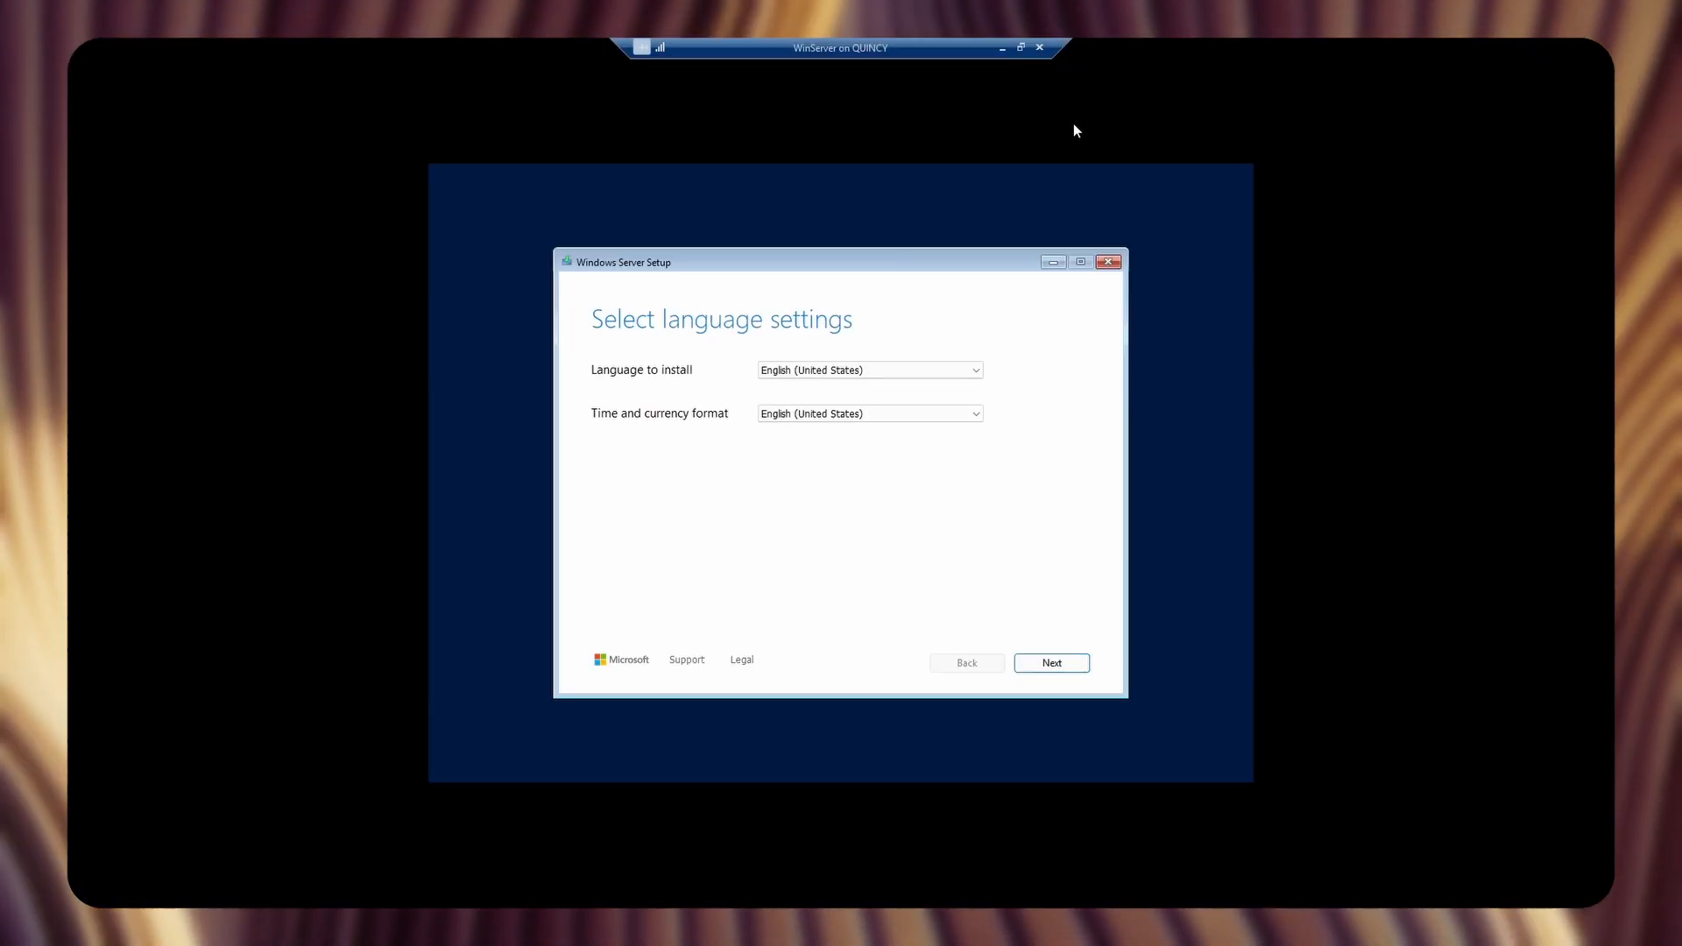
- Accept English (United States) and the US keyboard, then choose to install Windows Server and agree that everything will be deleted
click(1051, 663)
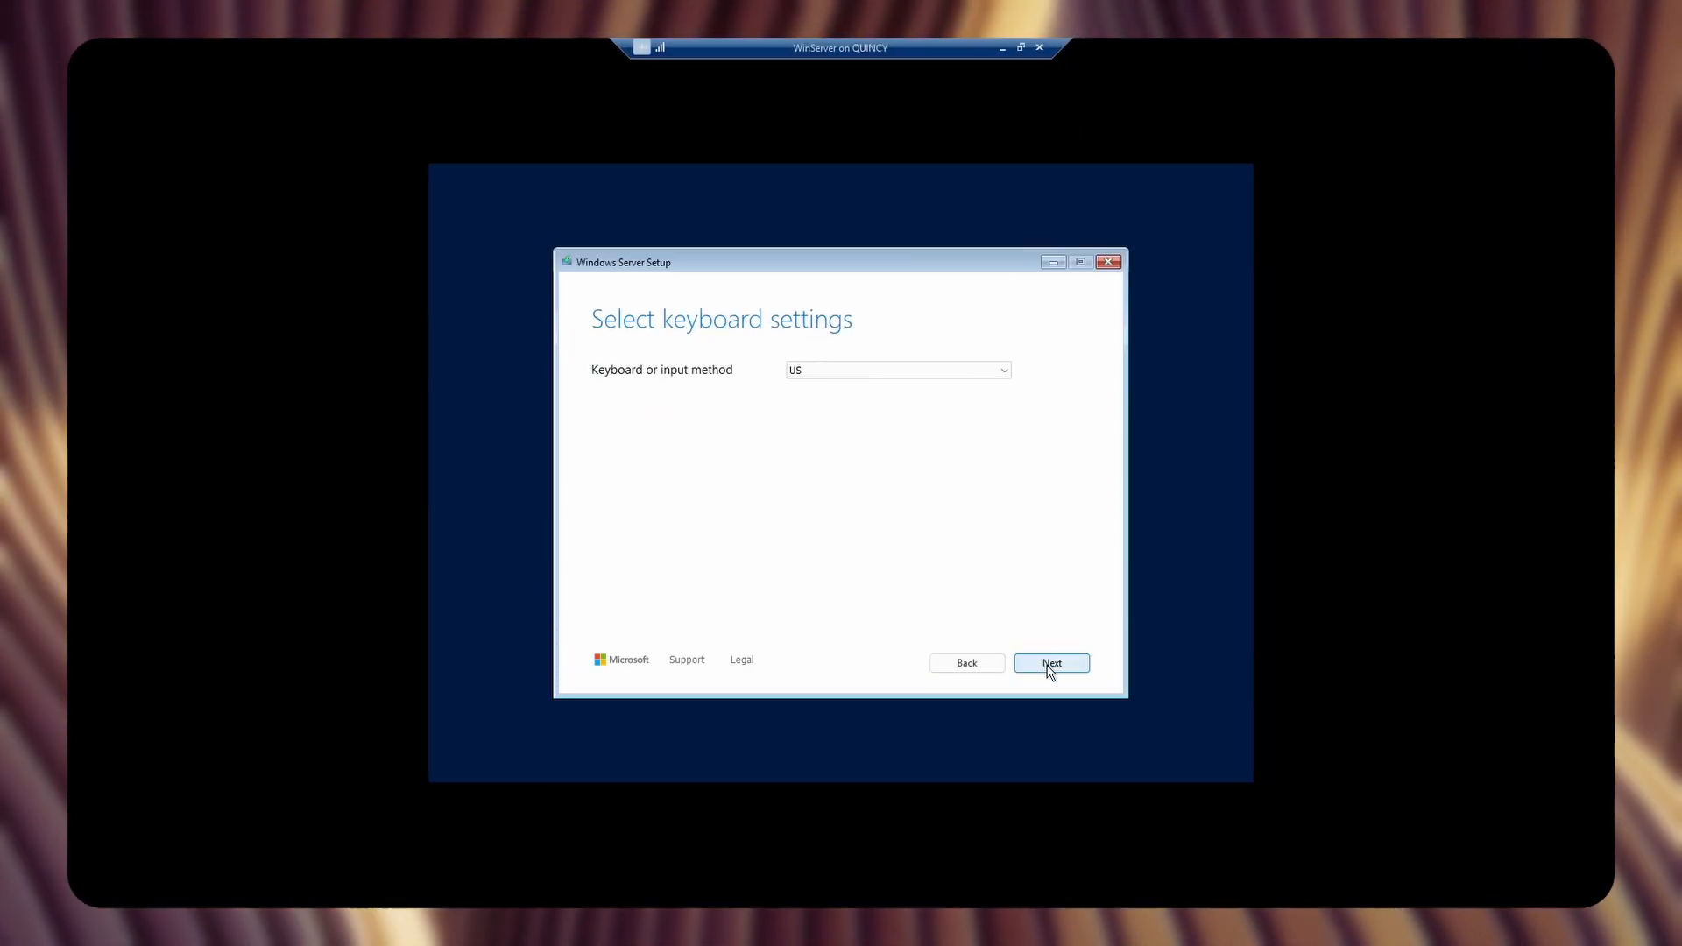
click(1052, 664)
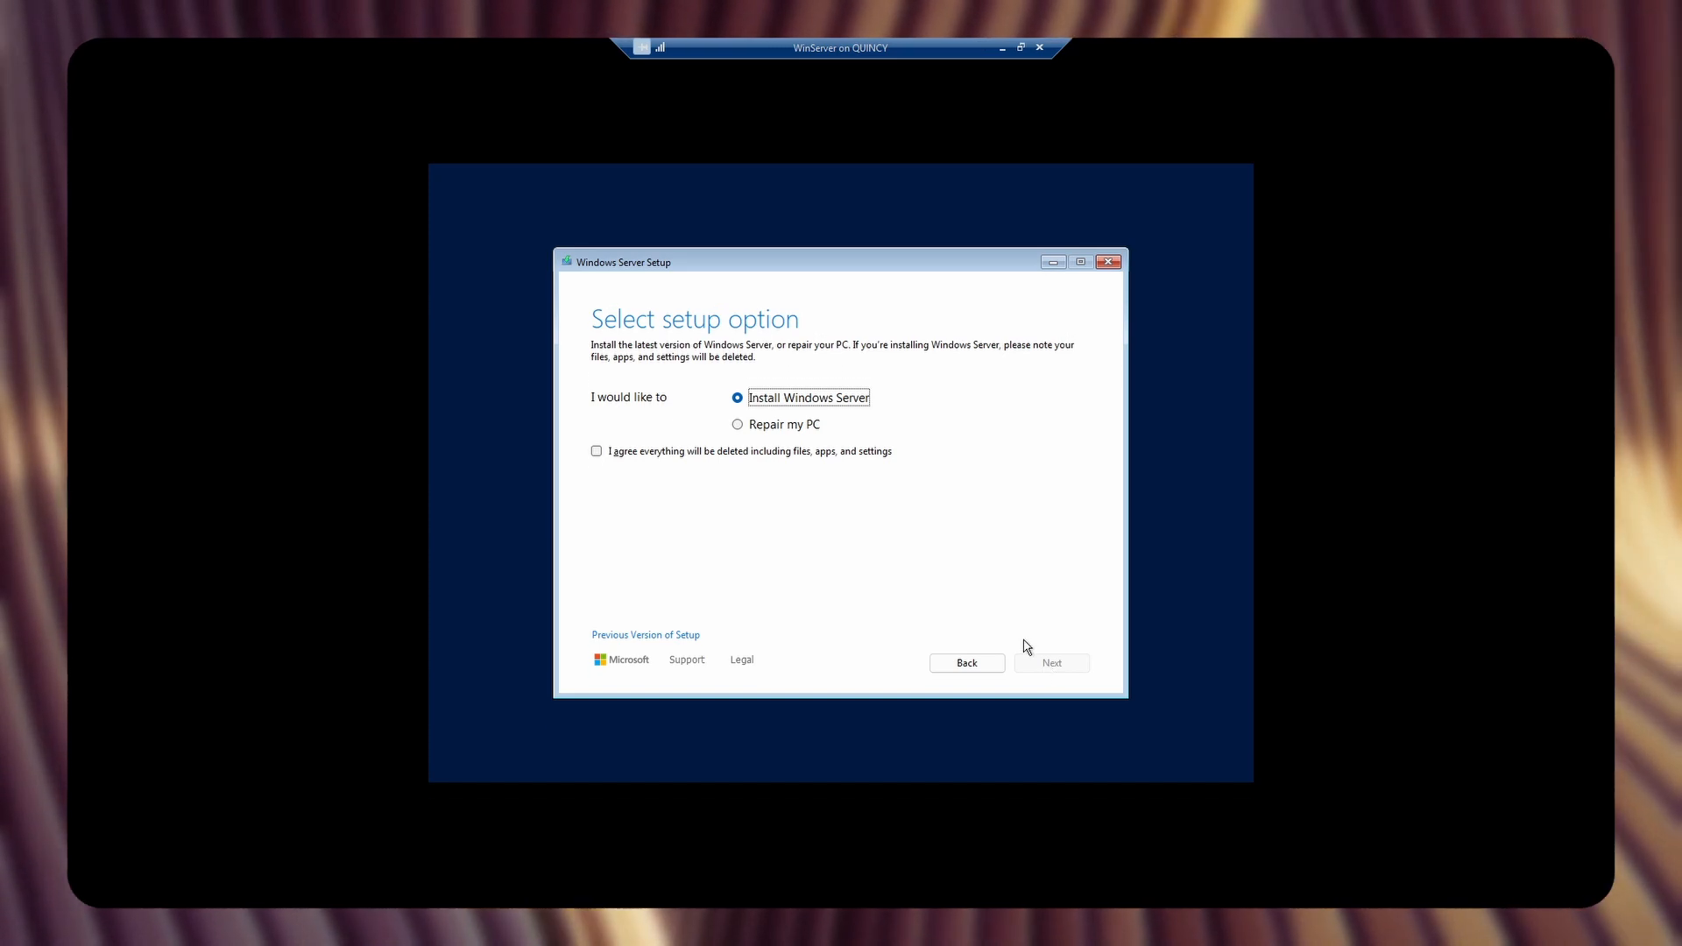
click(597, 452)
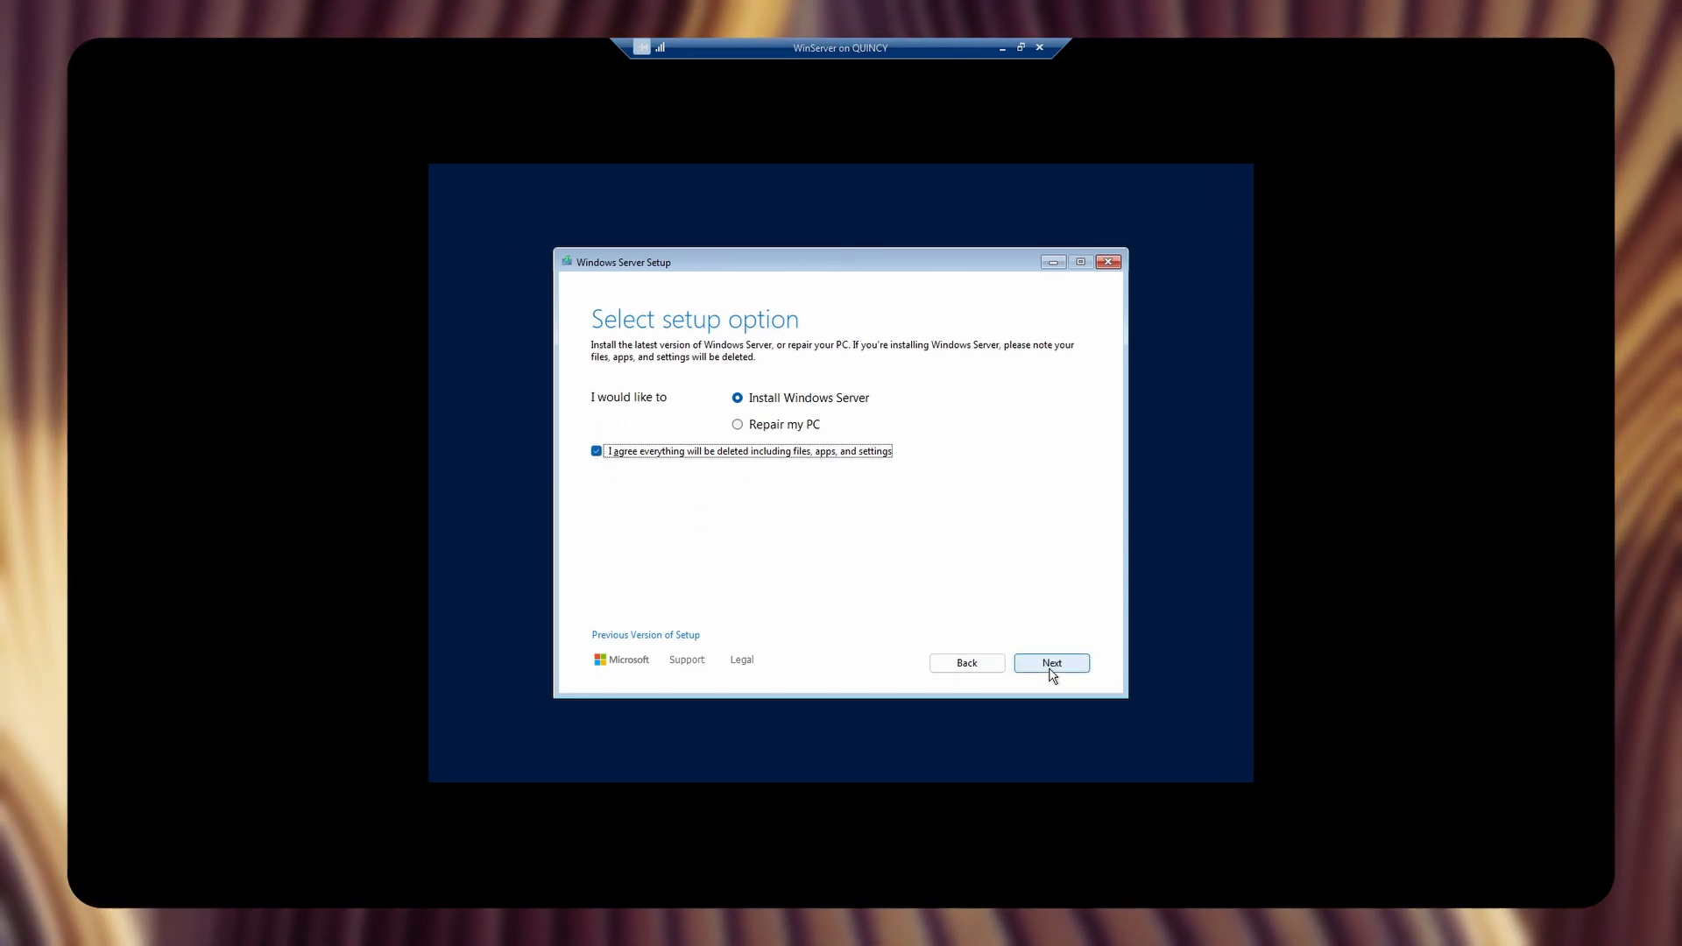
click(1051, 667)
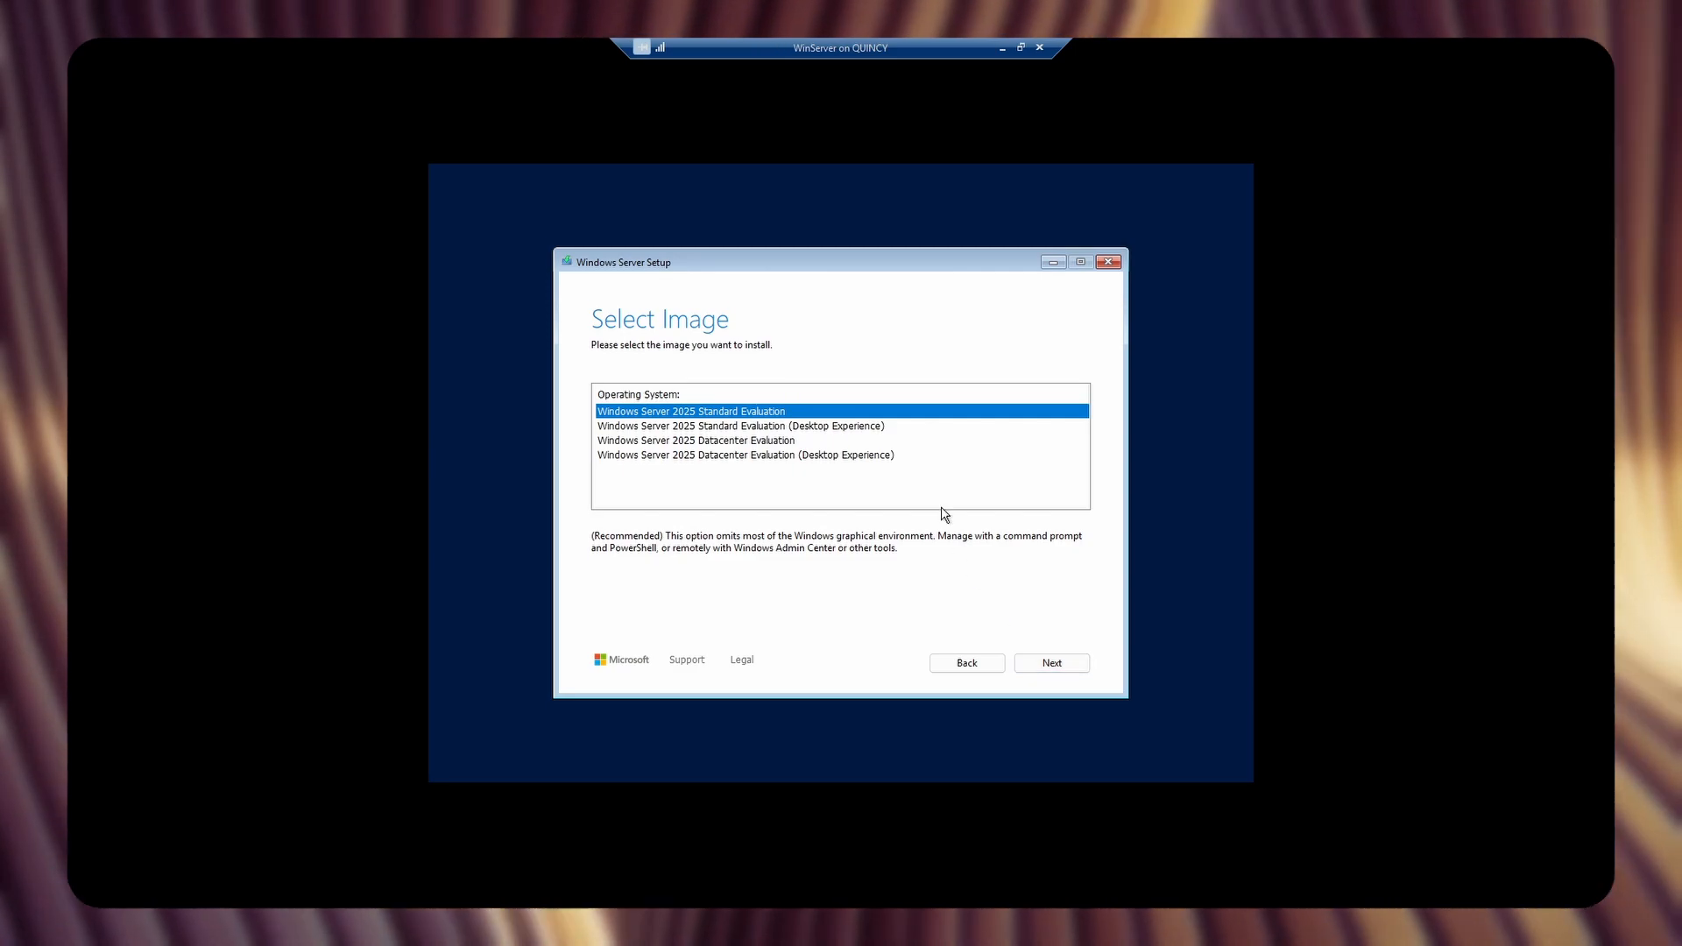
- Choose the Windows Server 2025 Datacenter Evaluation (Desktop Experience) image and the unallocated space on Disk 0 as the install location
click(920, 457)
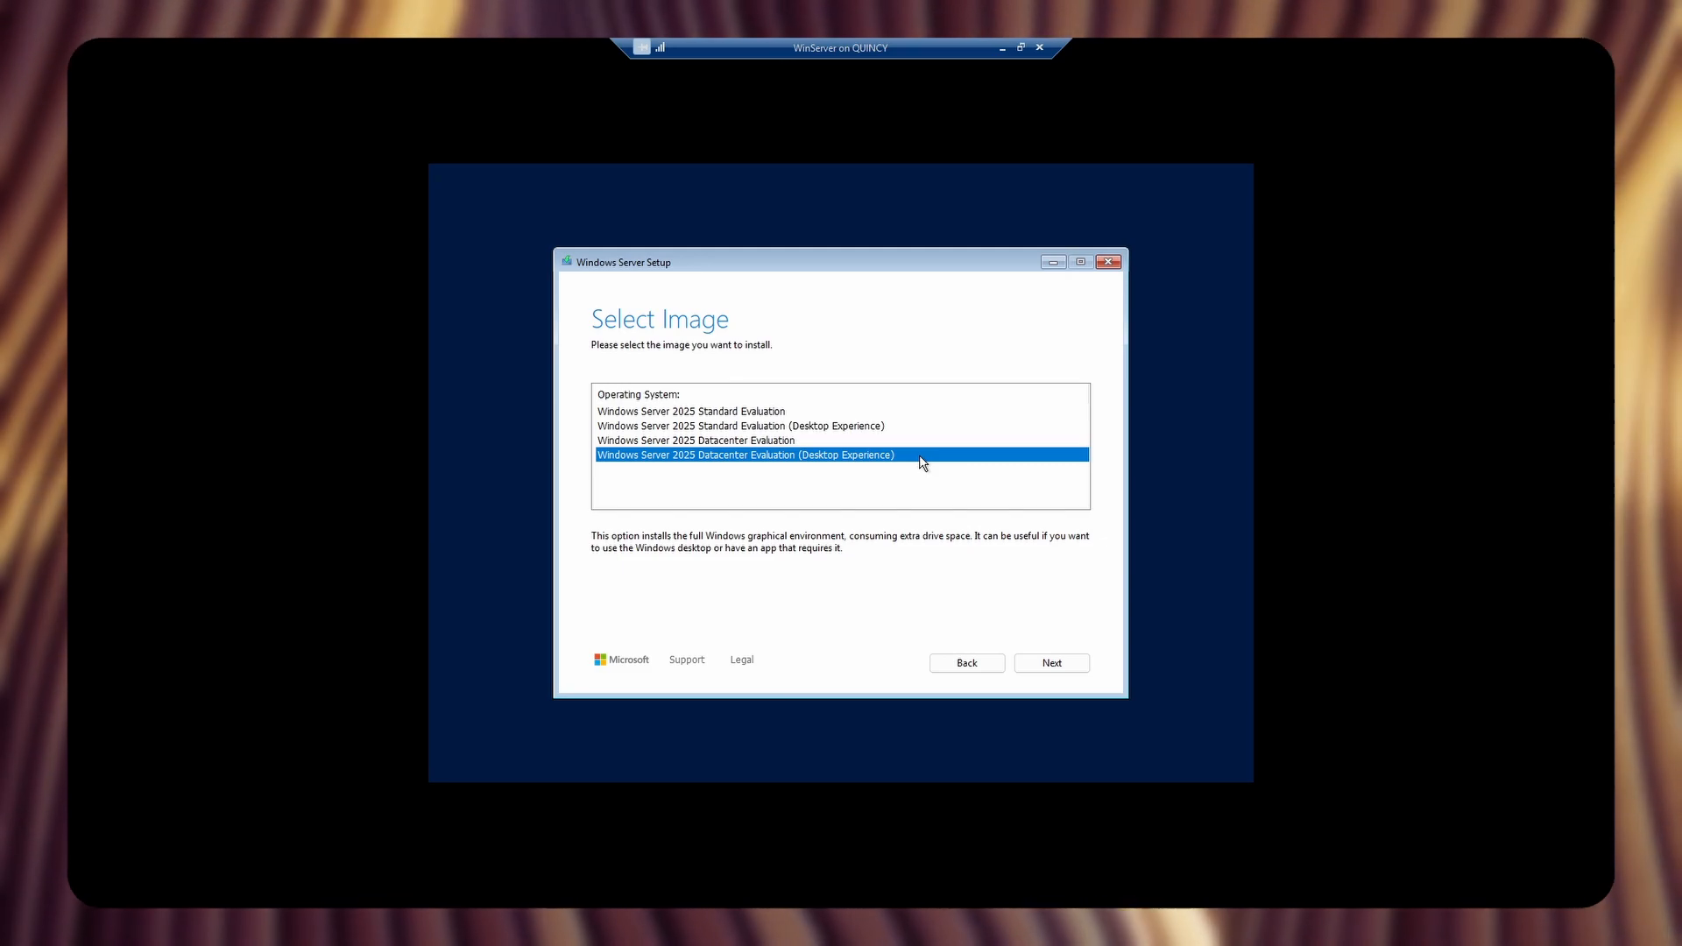
click(1060, 668)
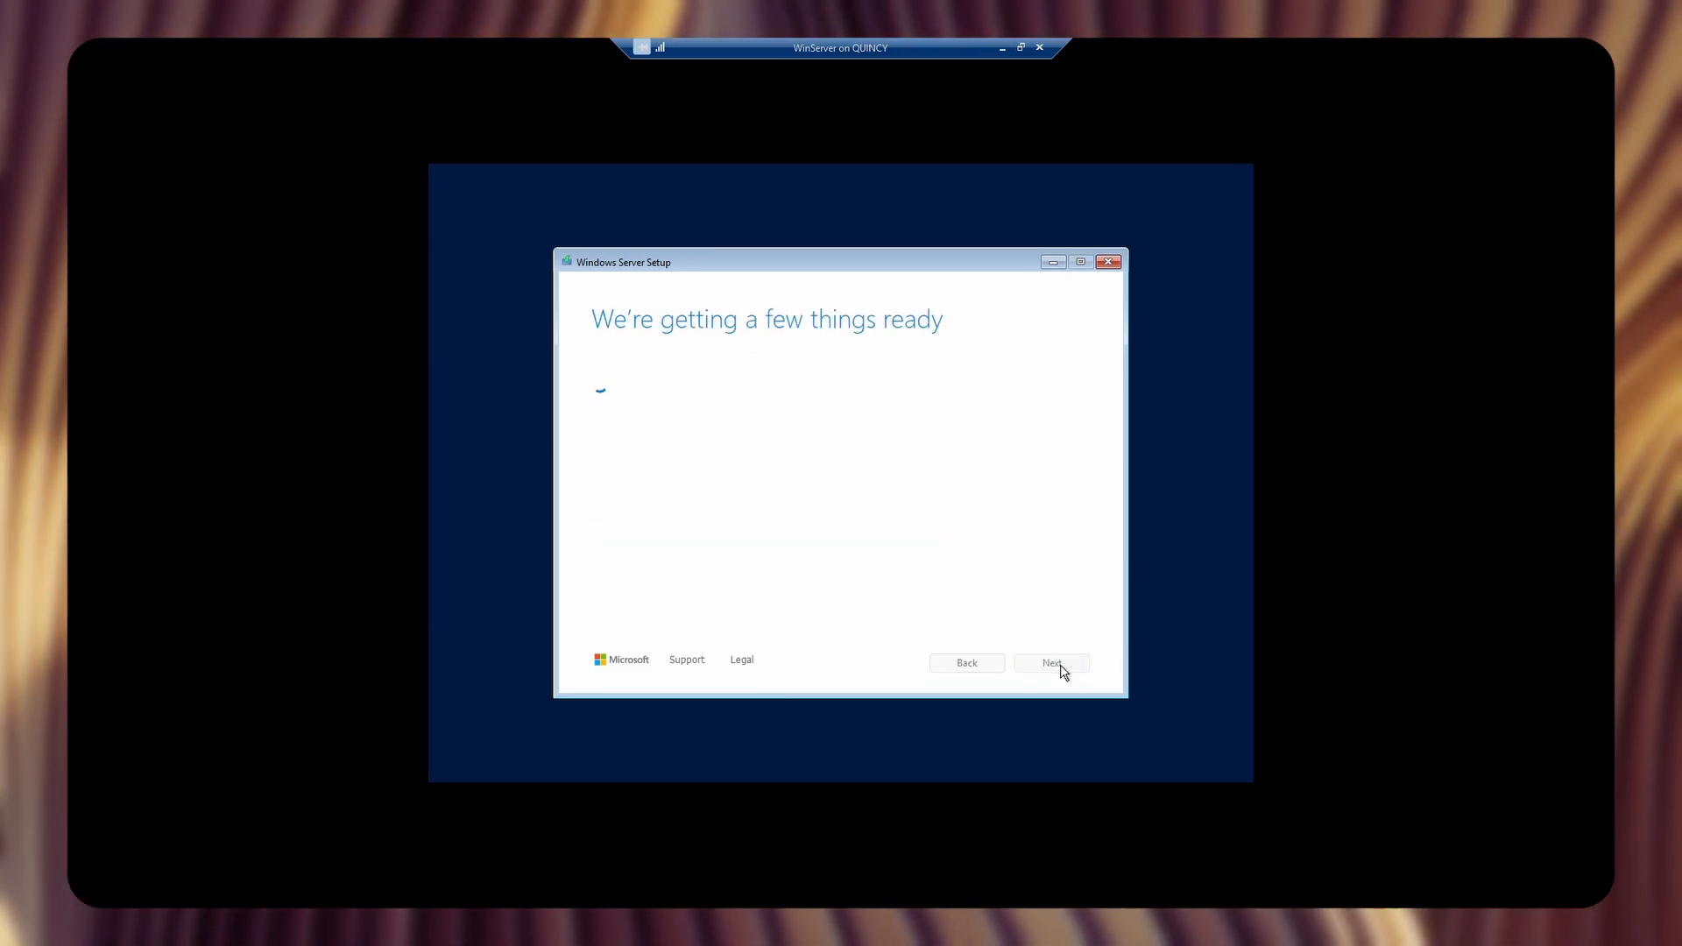
click(1060, 666)
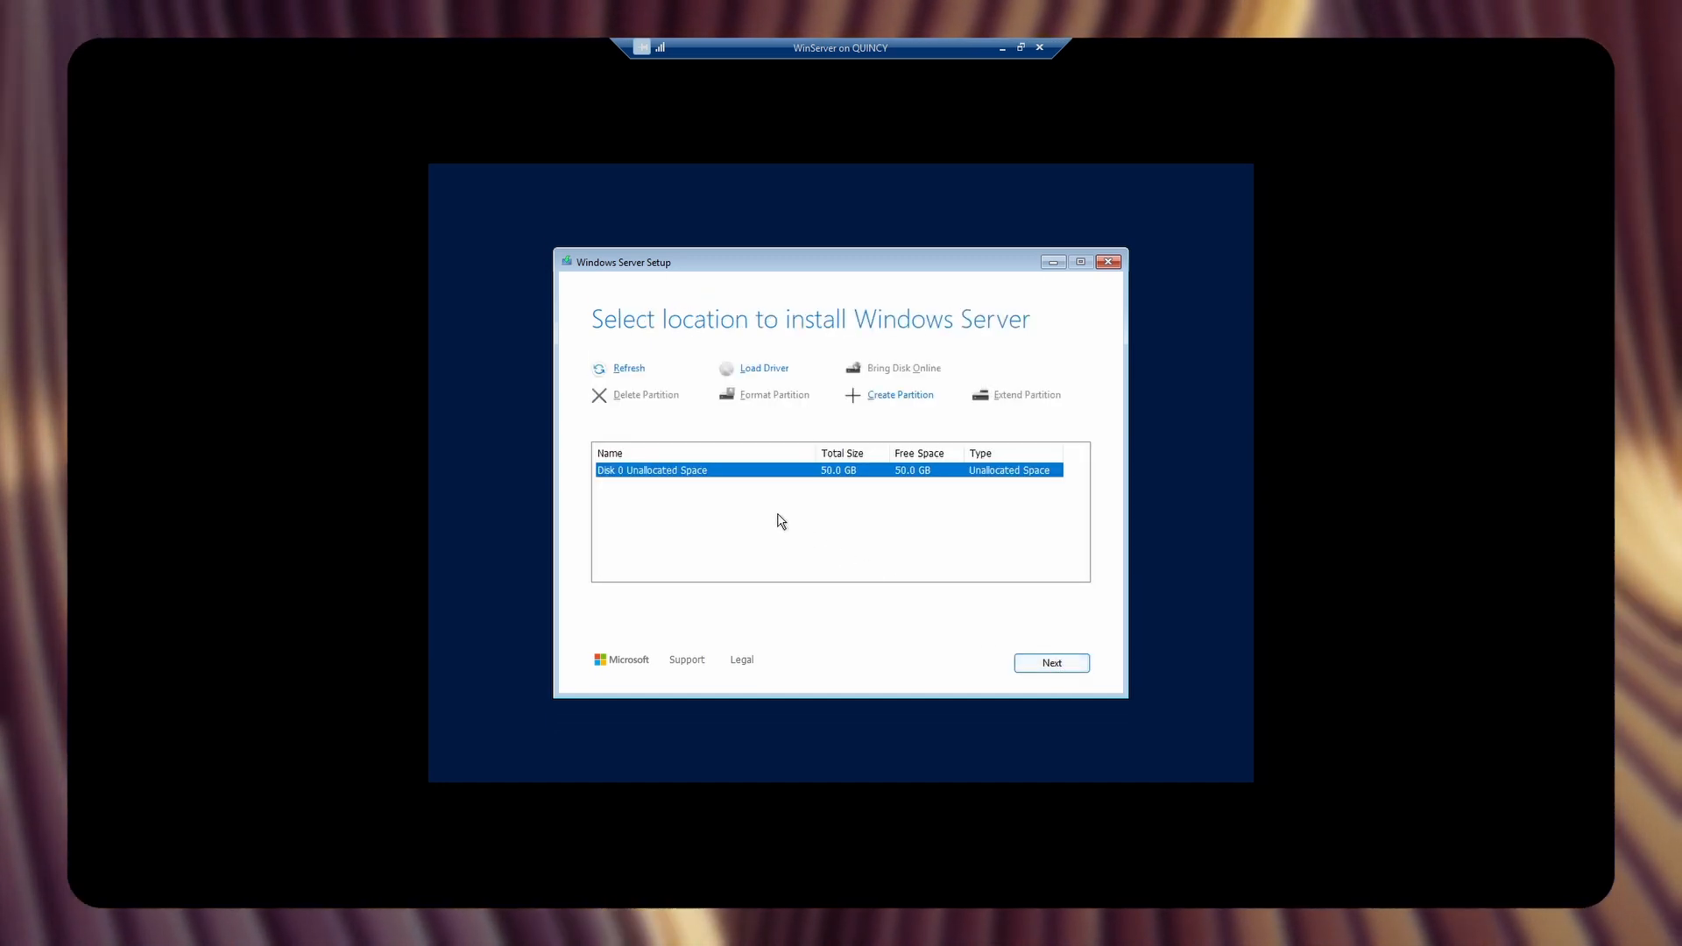
click(1048, 664)
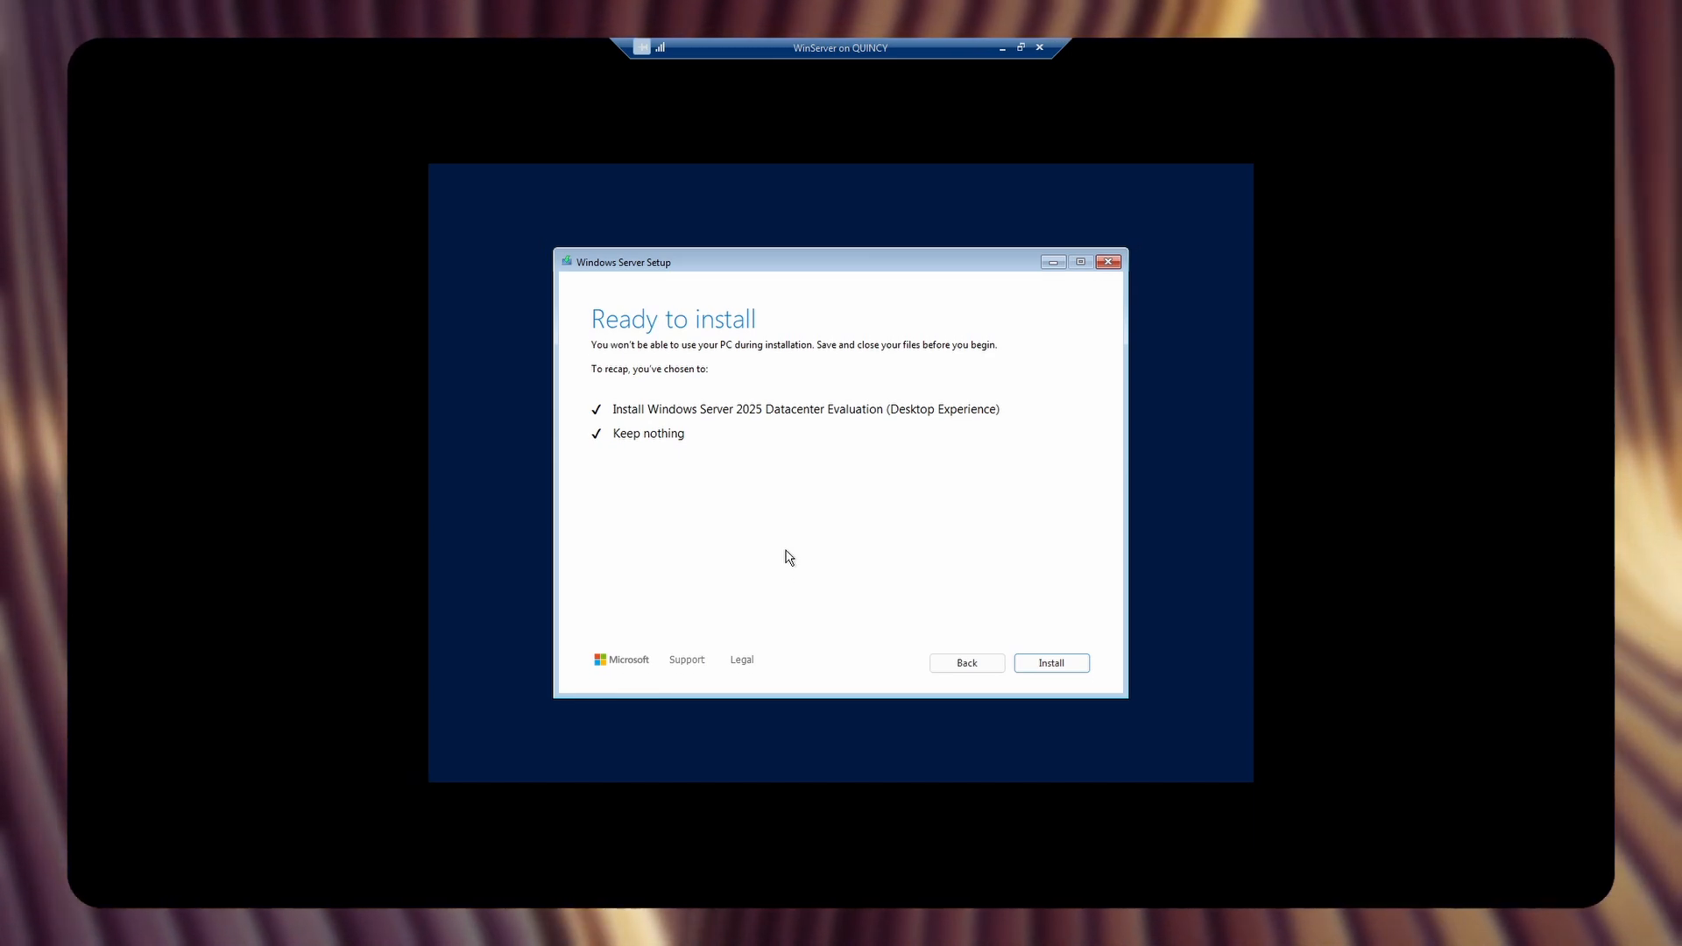
- Start the Windows Server installation, then close the virtual machine's connection window and maximize Hyper-V Manager
click(1052, 664)
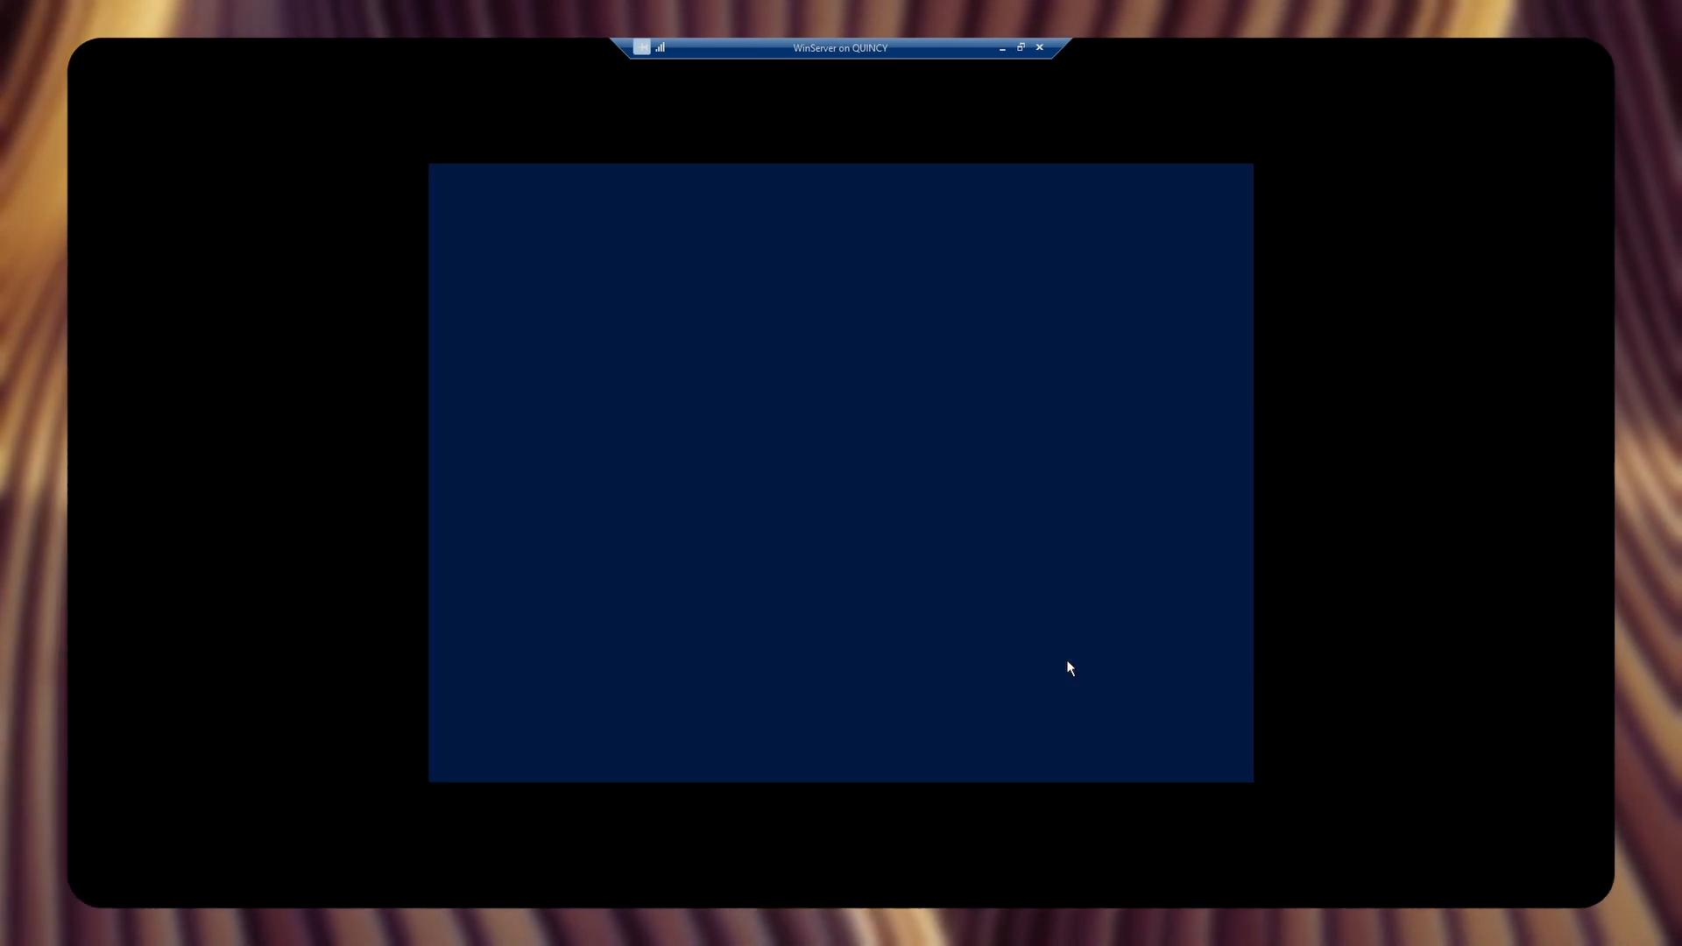
click(1020, 48)
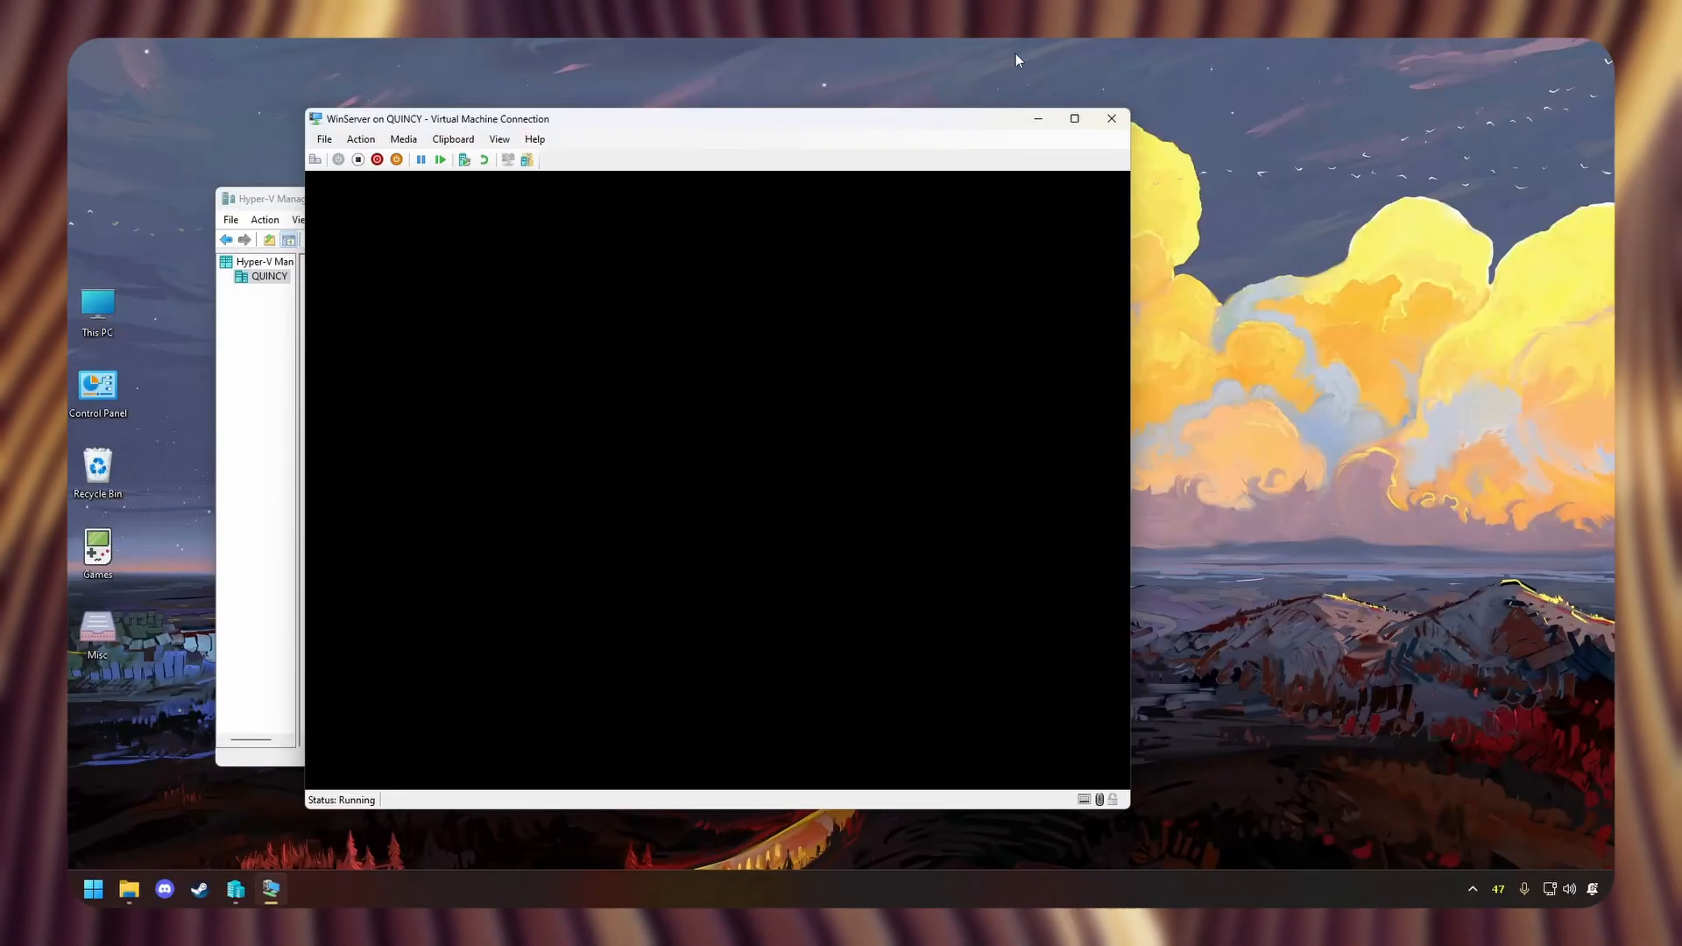
drag(874, 120, 1346, 153)
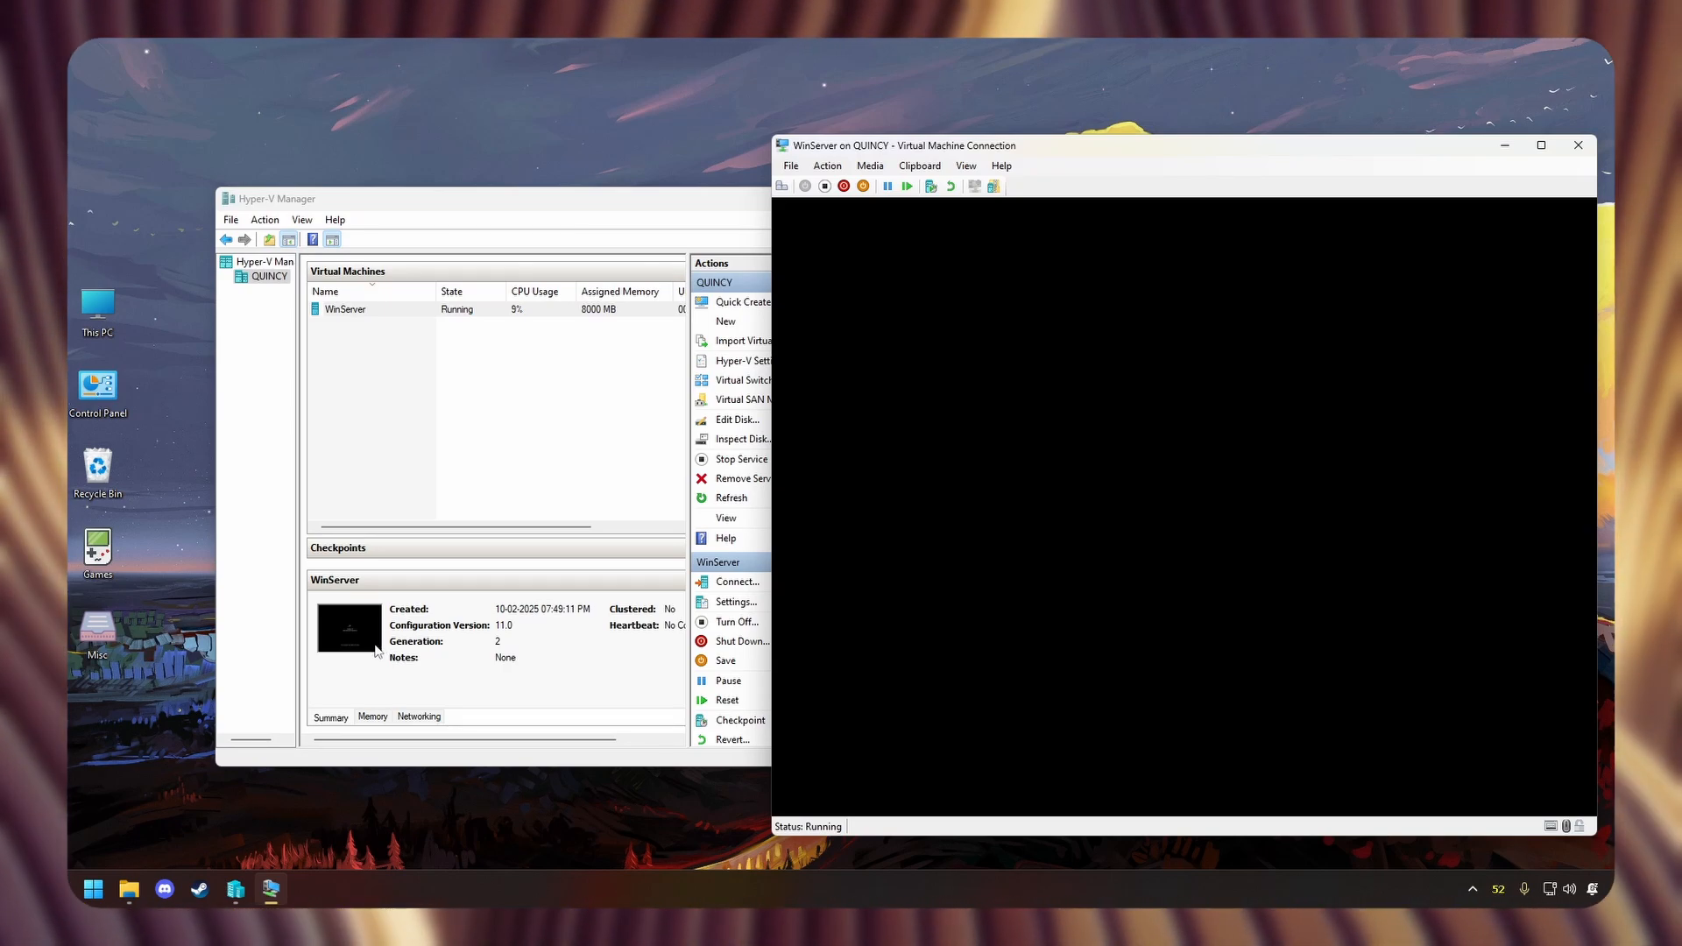
click(1577, 146)
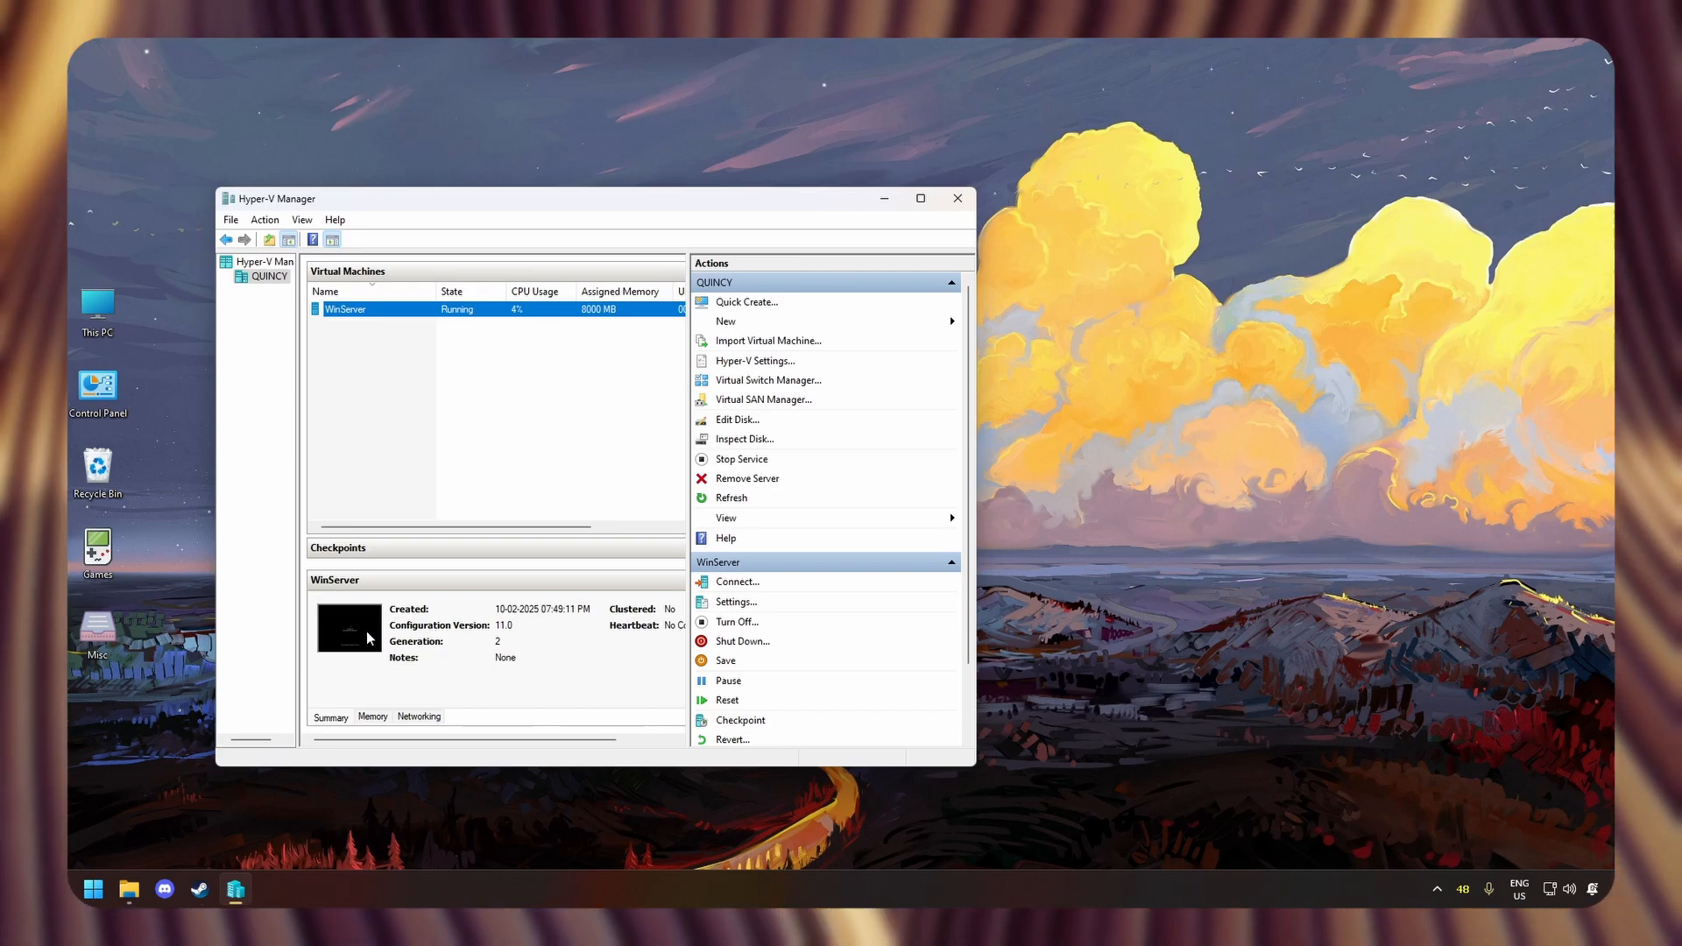
click(920, 199)
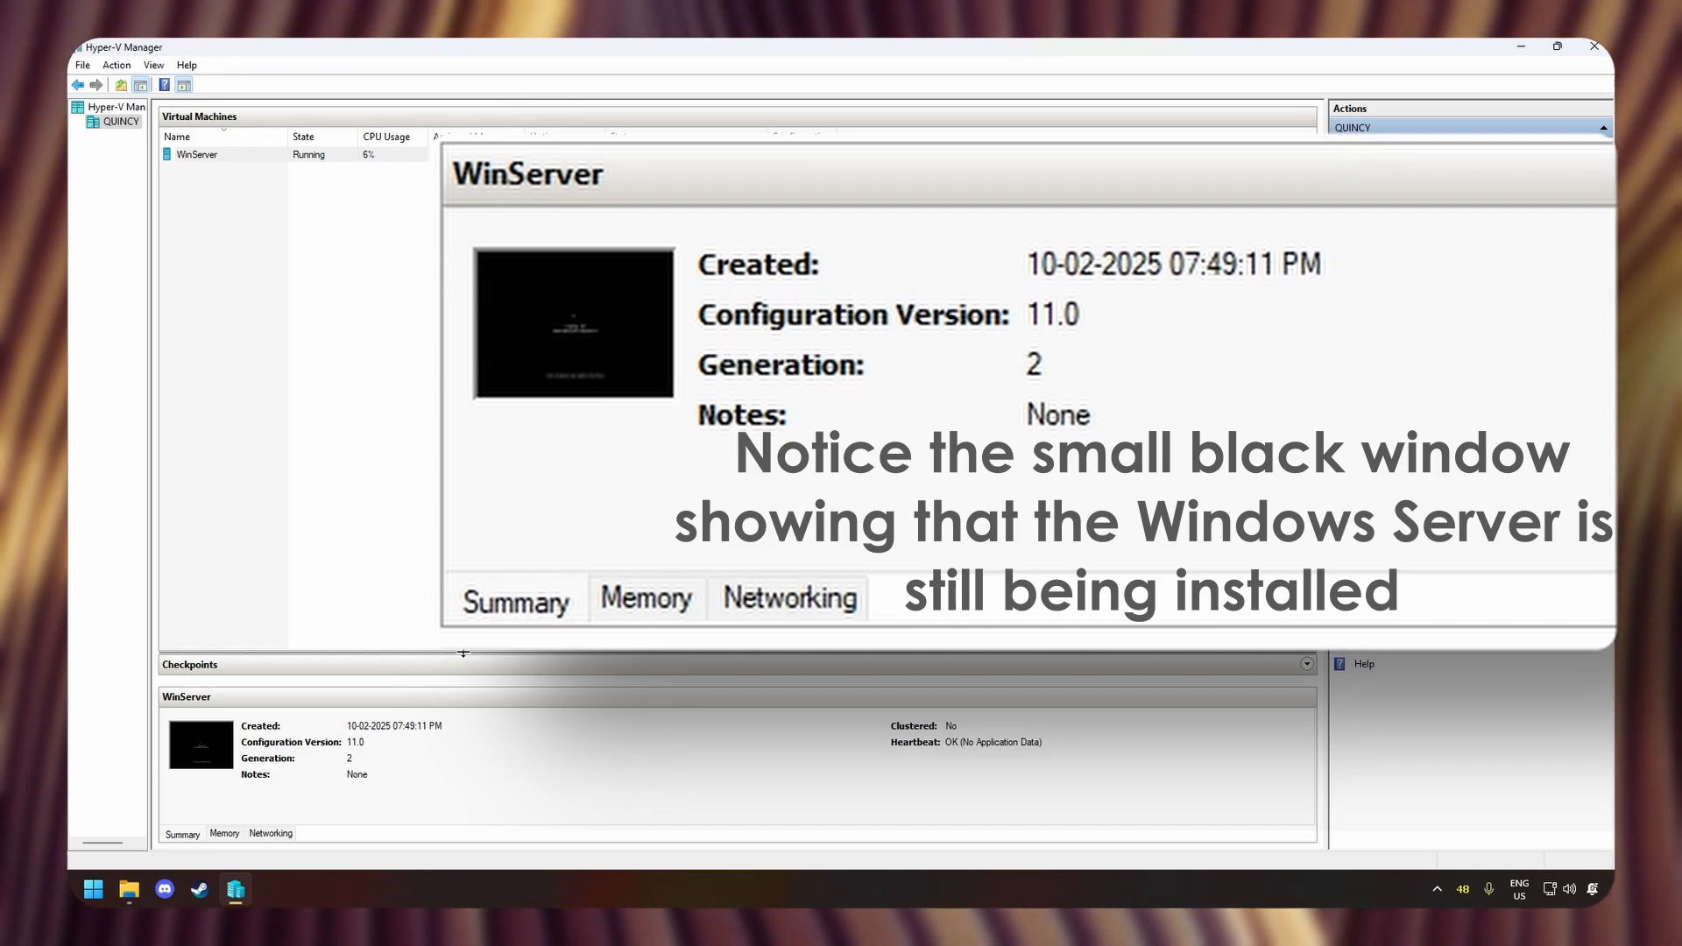
click(1439, 897)
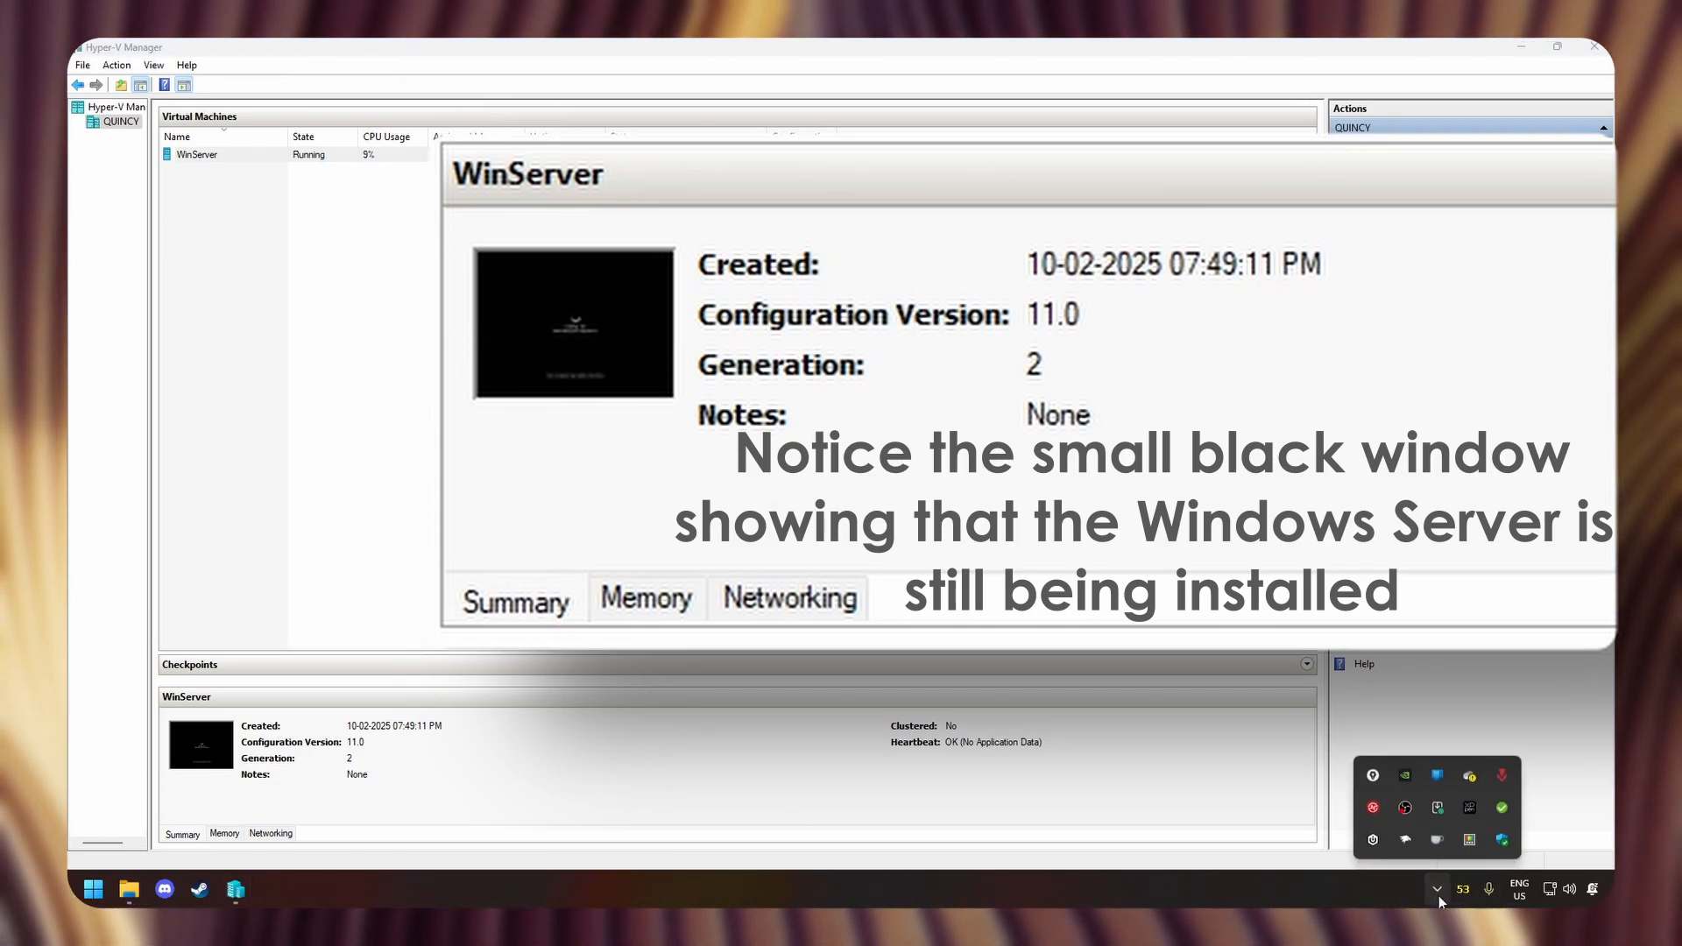
click(1438, 896)
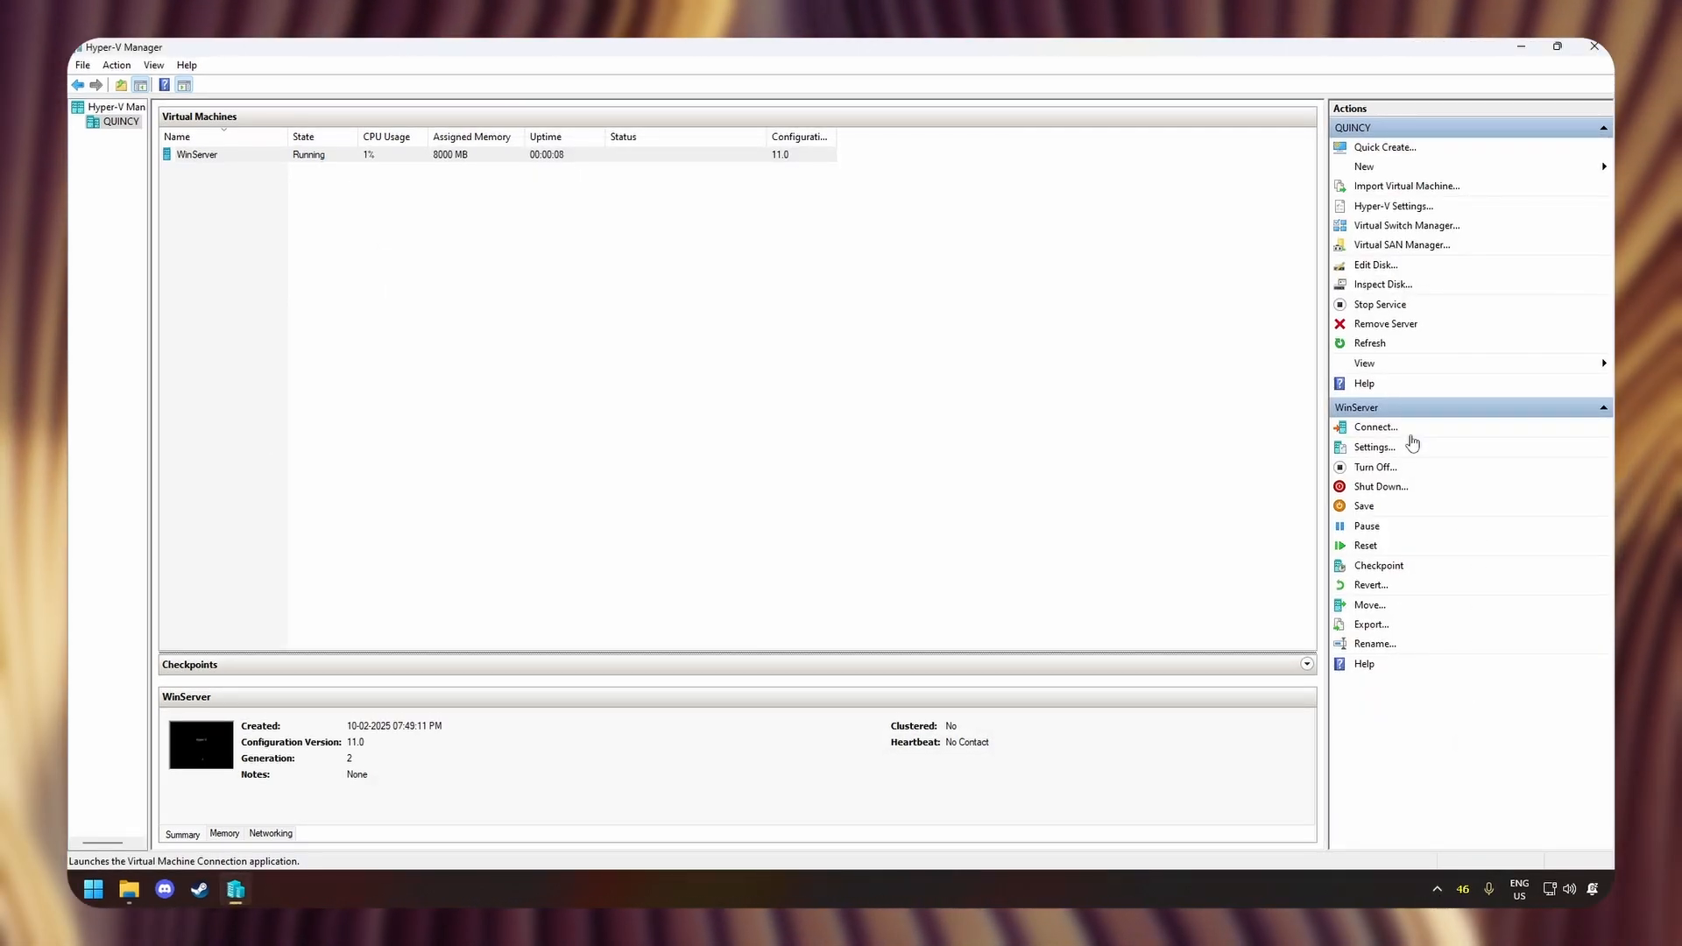
- Reconnect to the running WinServer virtual machine and show its connection window full screen
click(1411, 436)
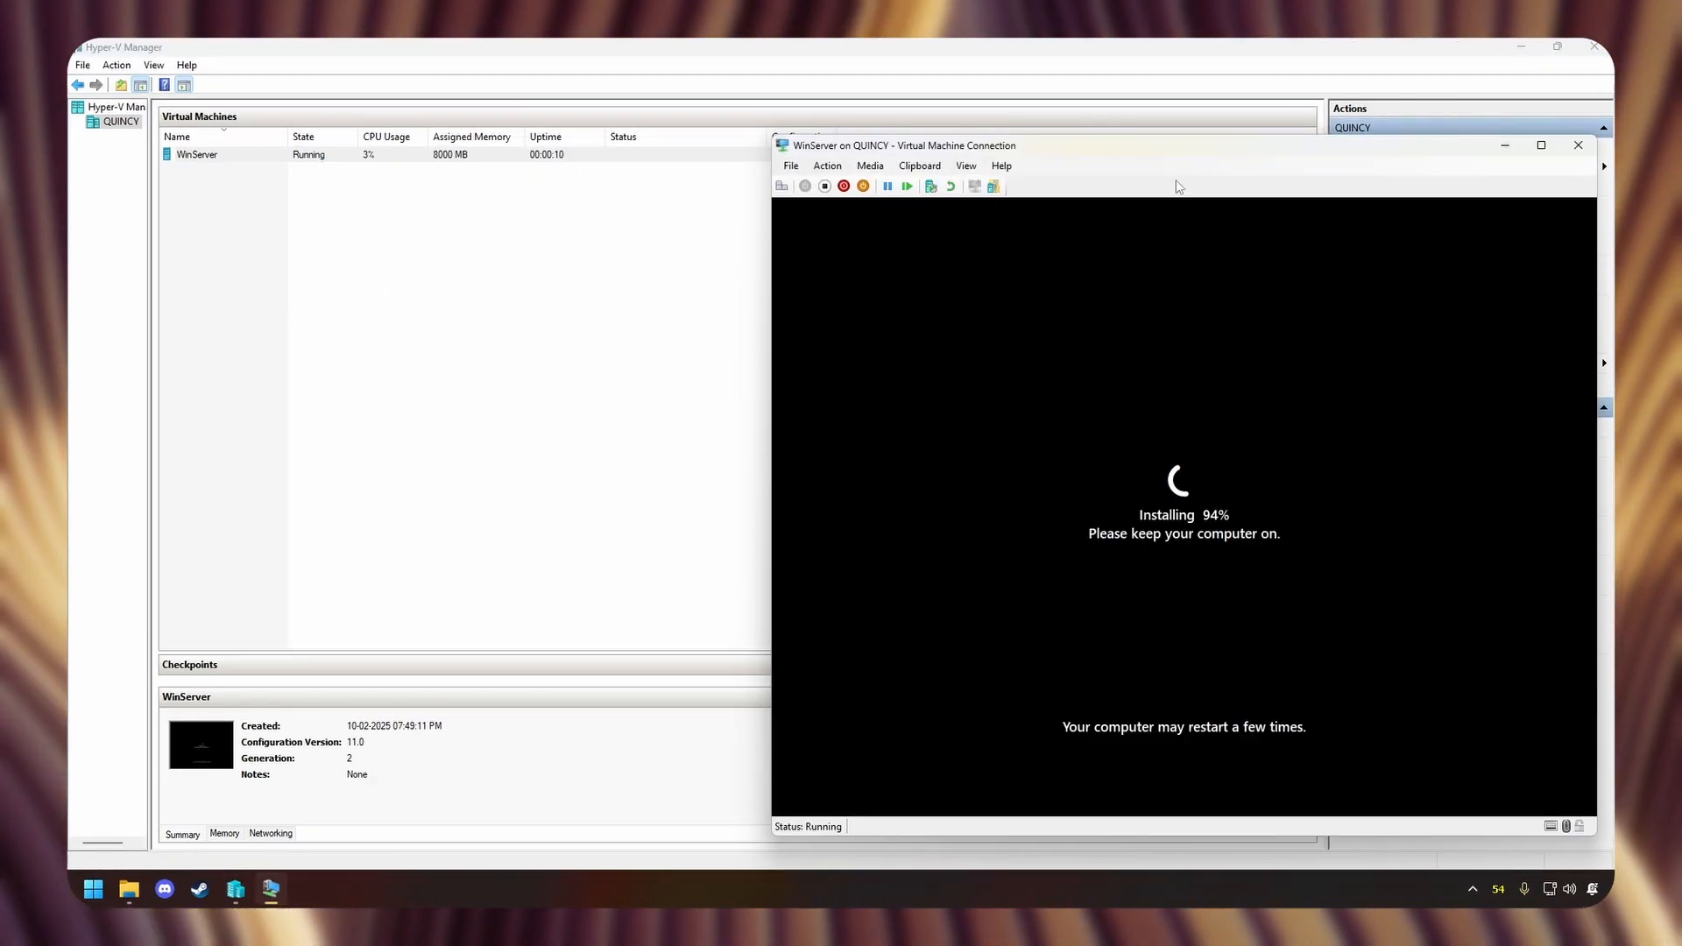
click(1387, 132)
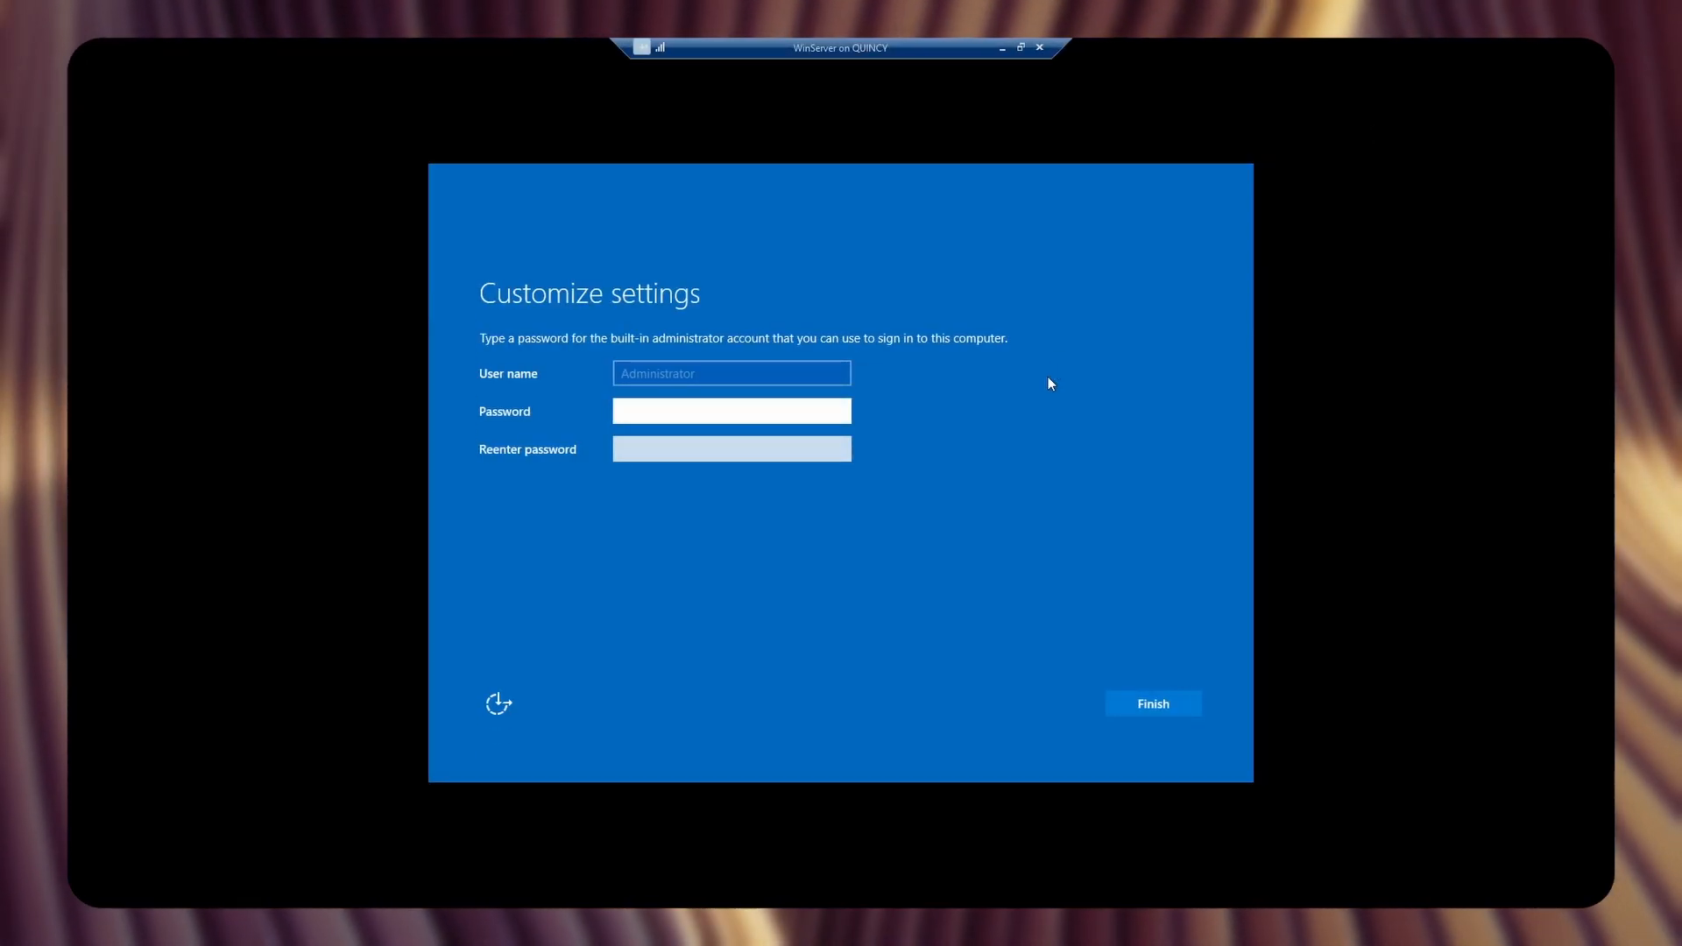
- Enter and re-enter a password for the built-in Administrator account and finish customizing the settings
text(•••)
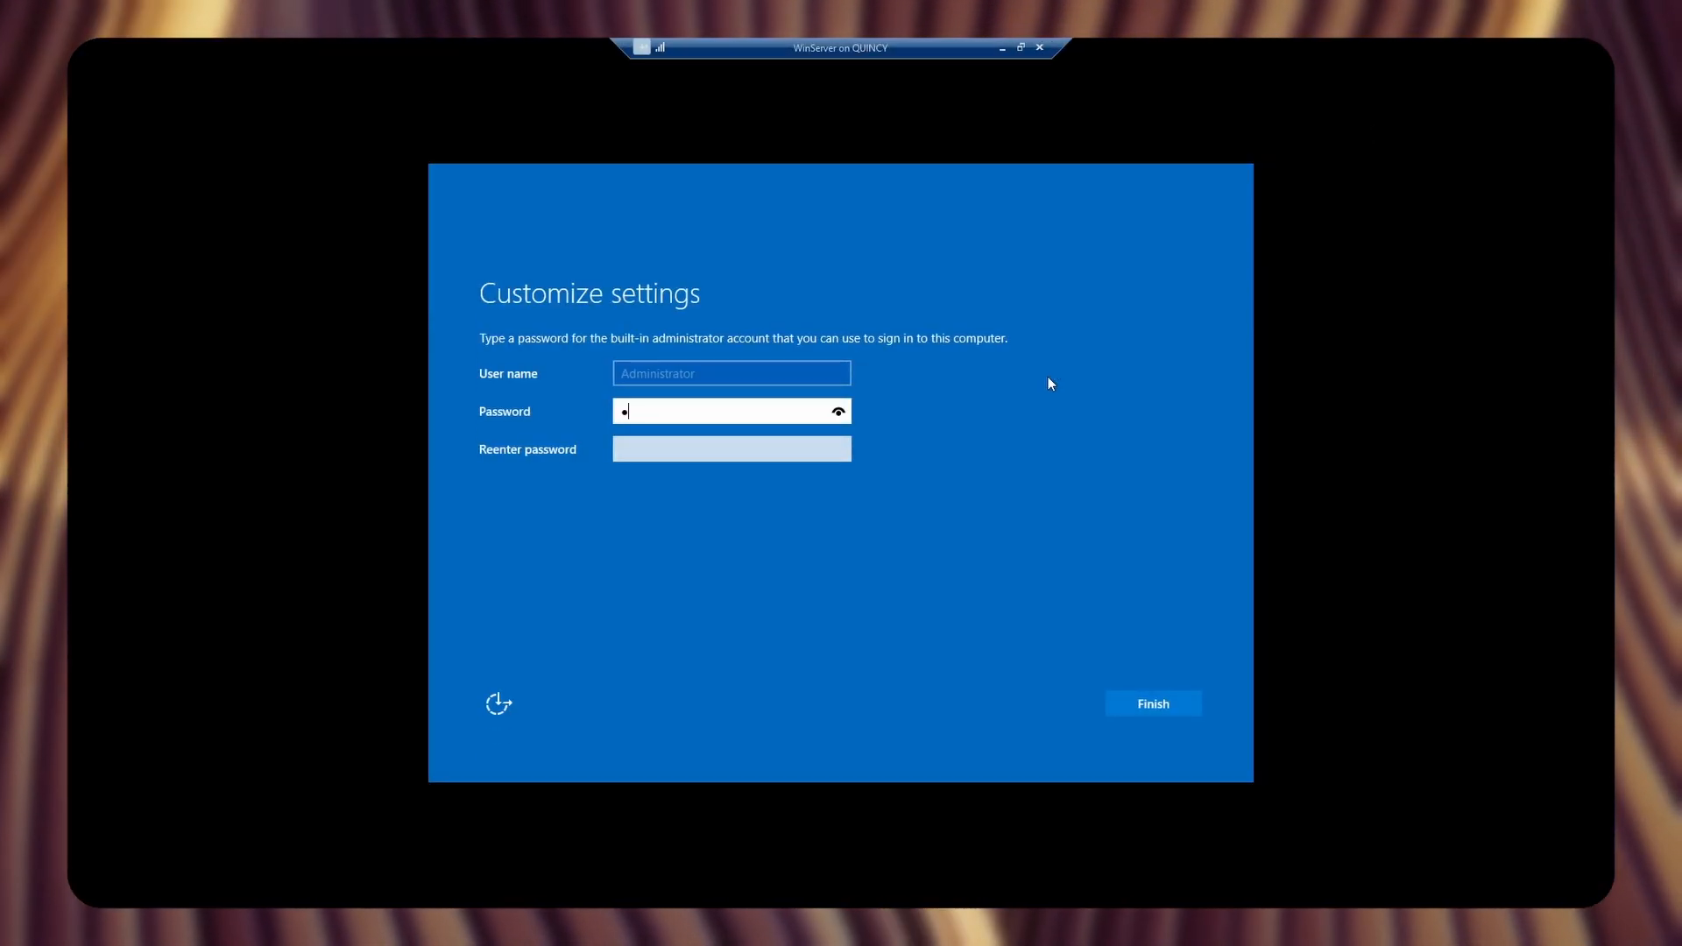
key(BackSpace)
key(BackSpace)
key(BackSpace)
text(•••••••)
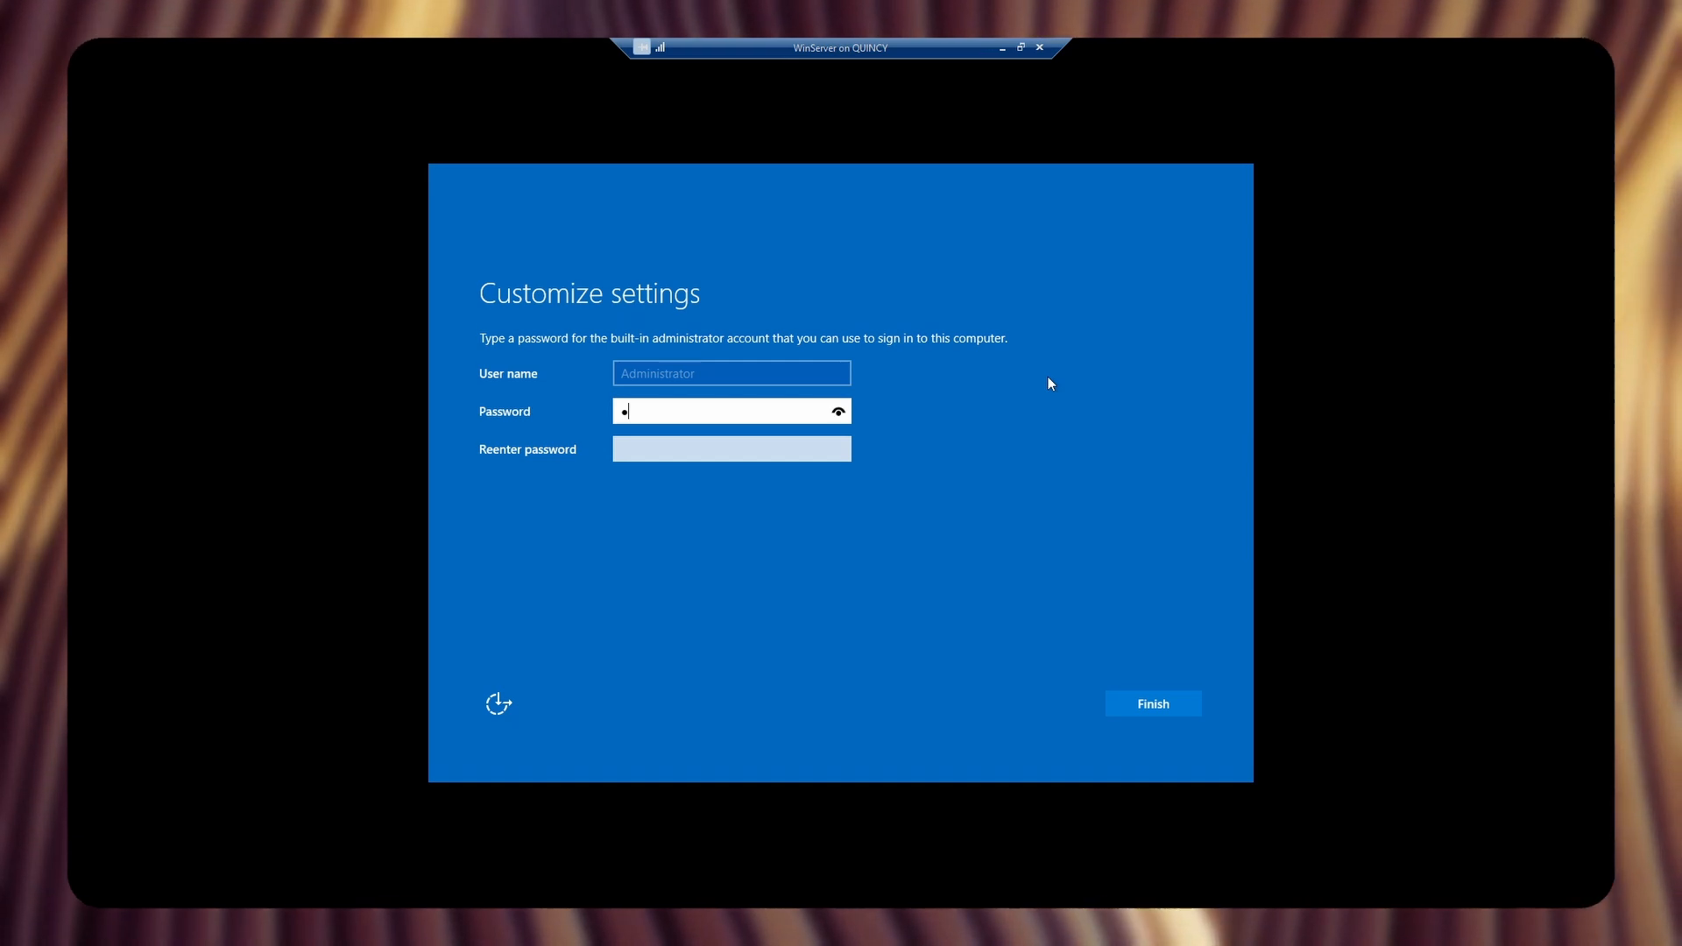
text(•••••)
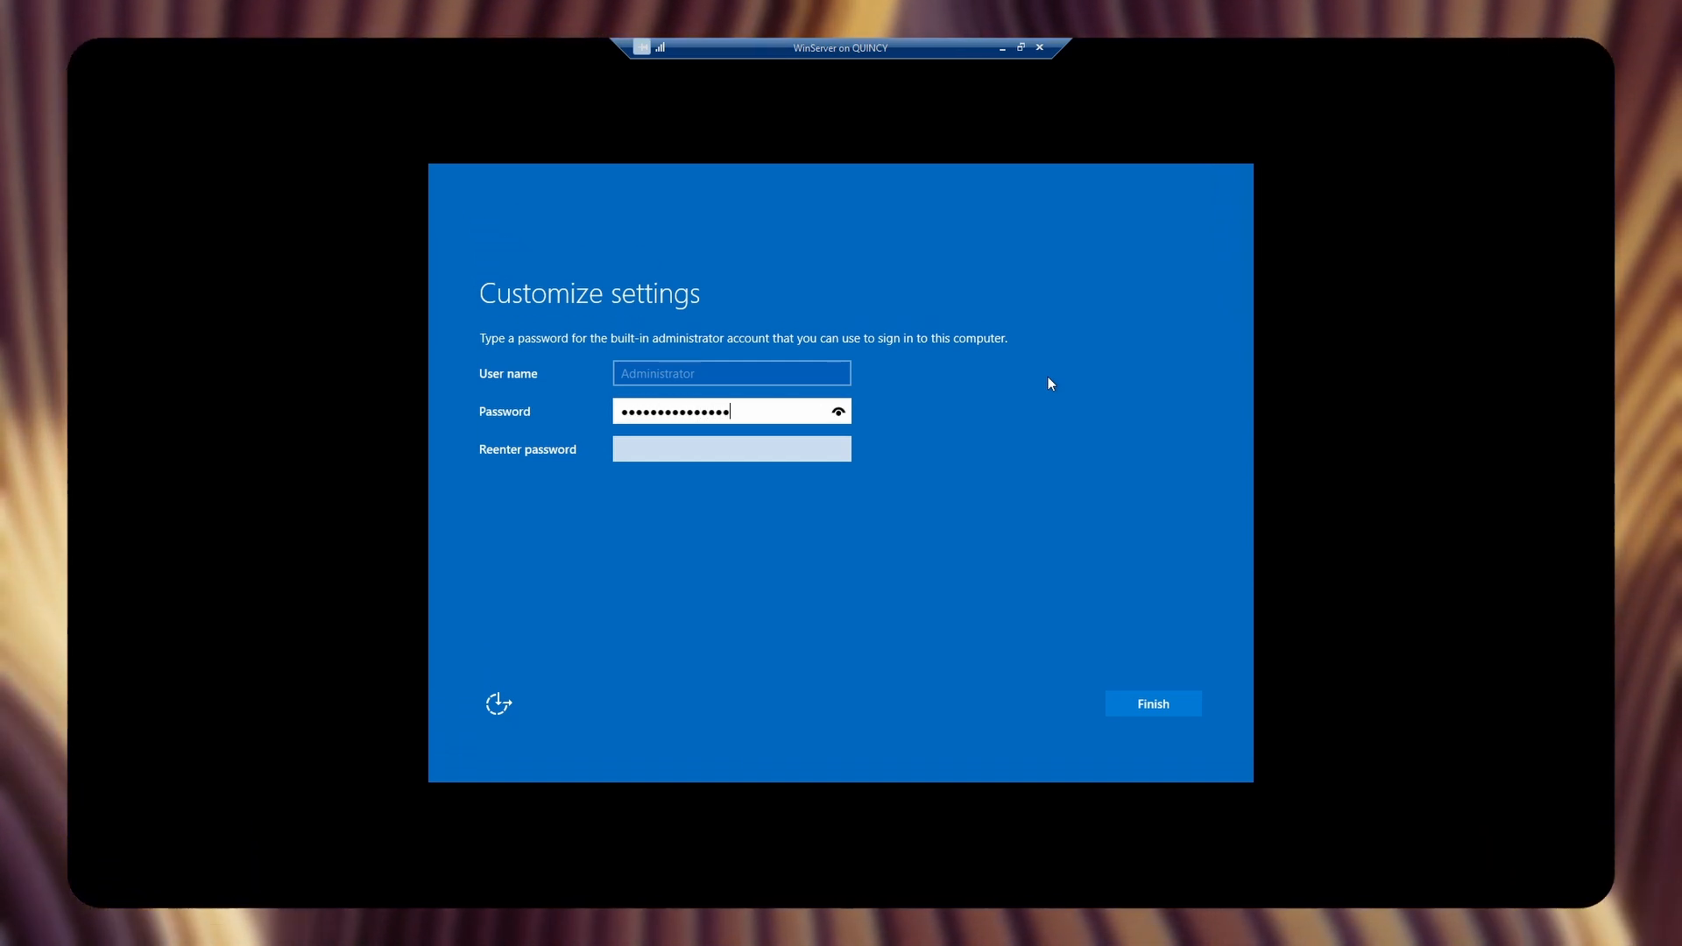
text(•••••)
key(Tab)
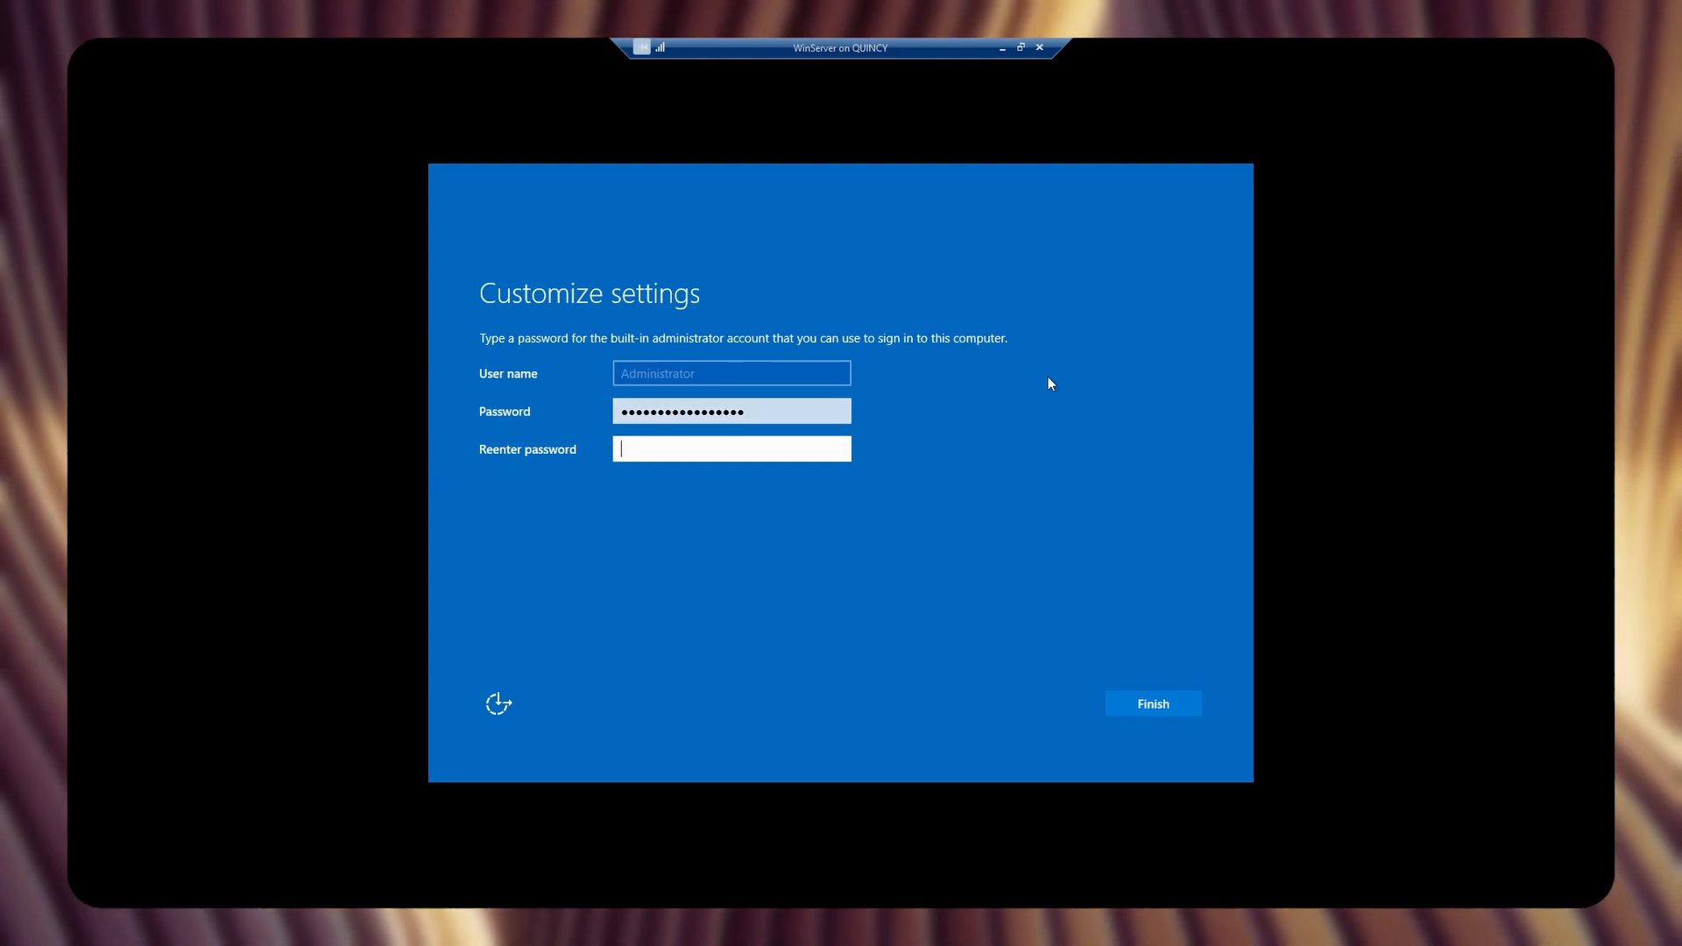
text(•)
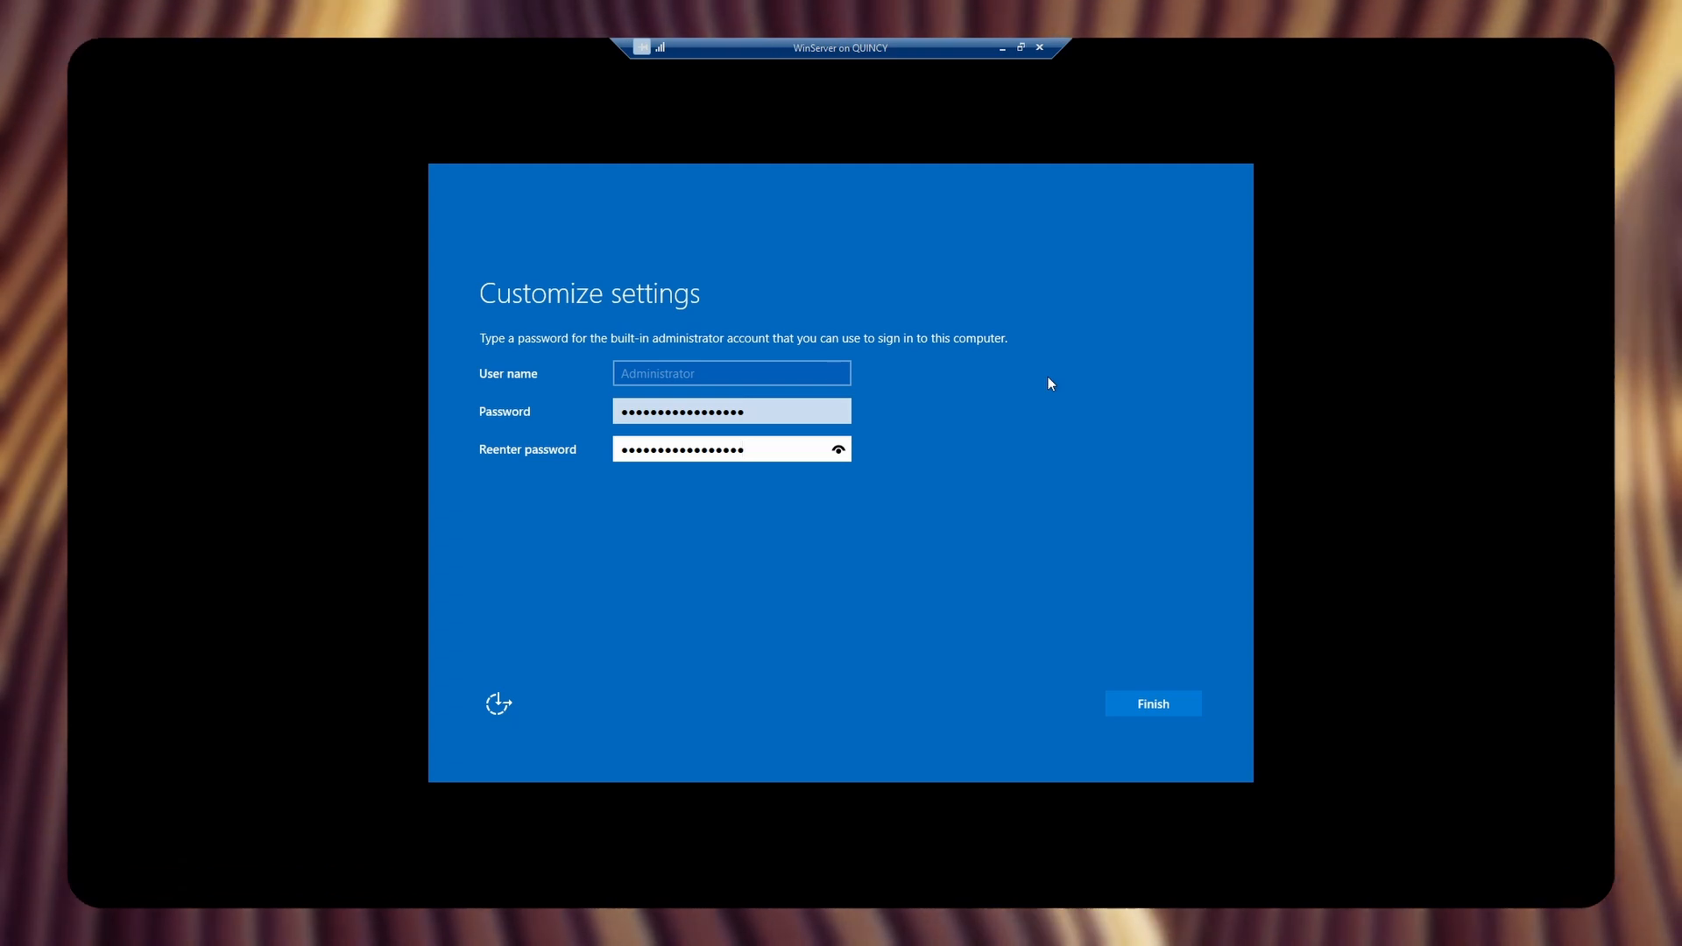
click(1133, 706)
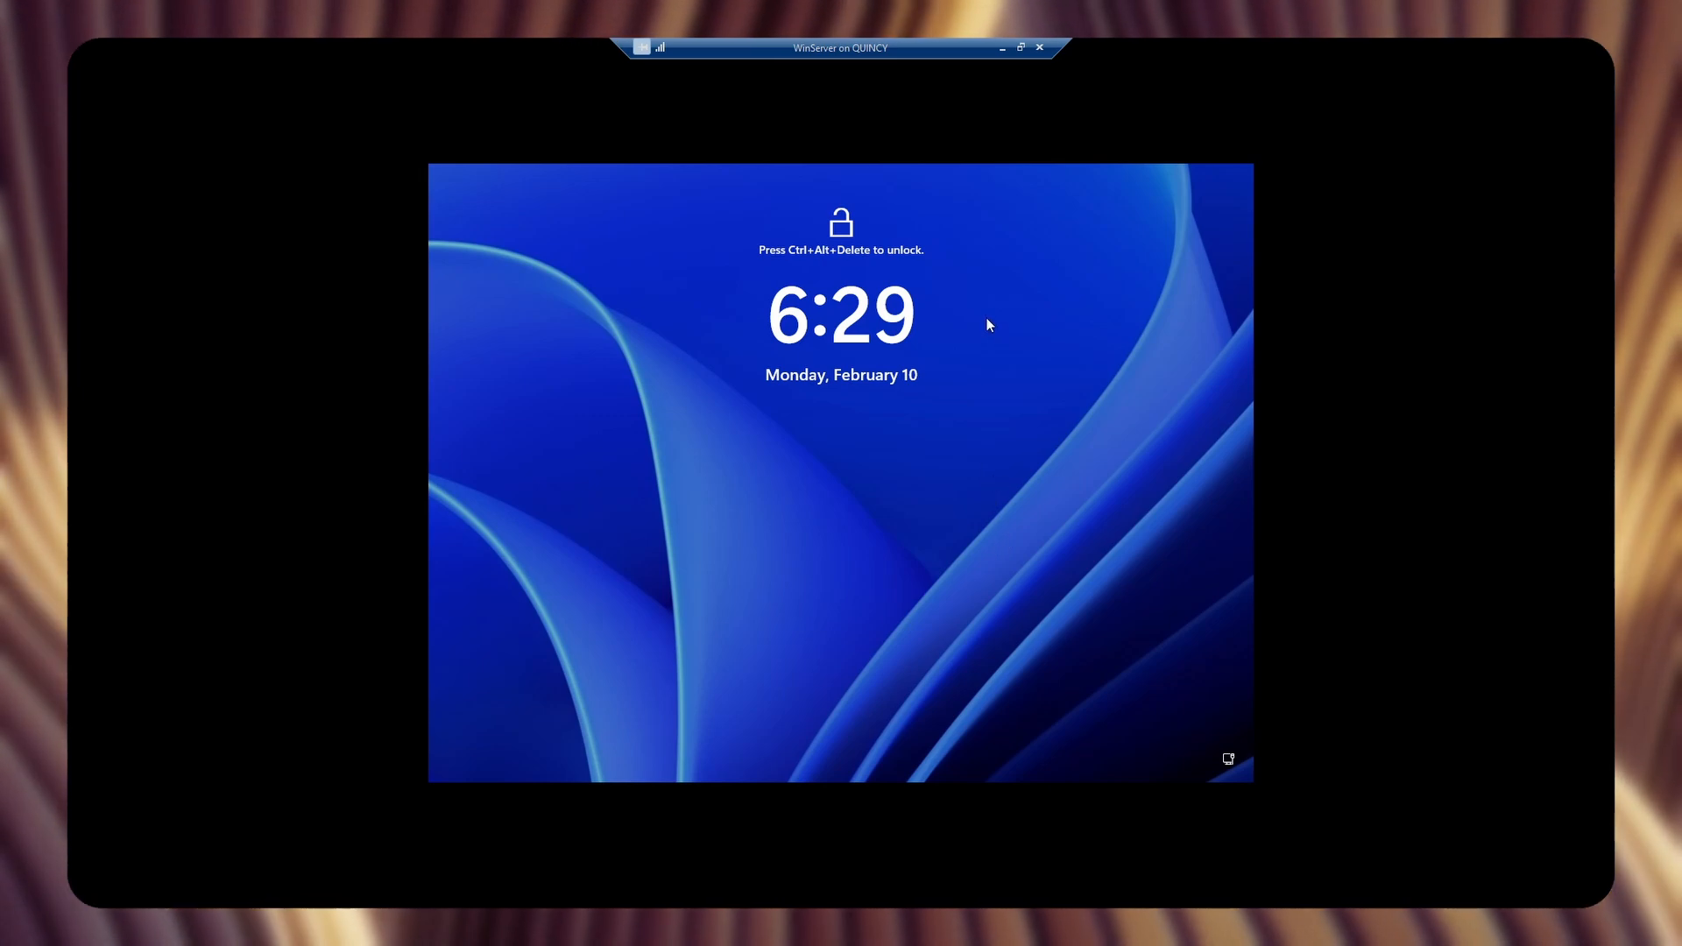
- Leave full screen, send the unlock command to the virtual machine, and connect to WinServer in an enhanced session
click(1021, 48)
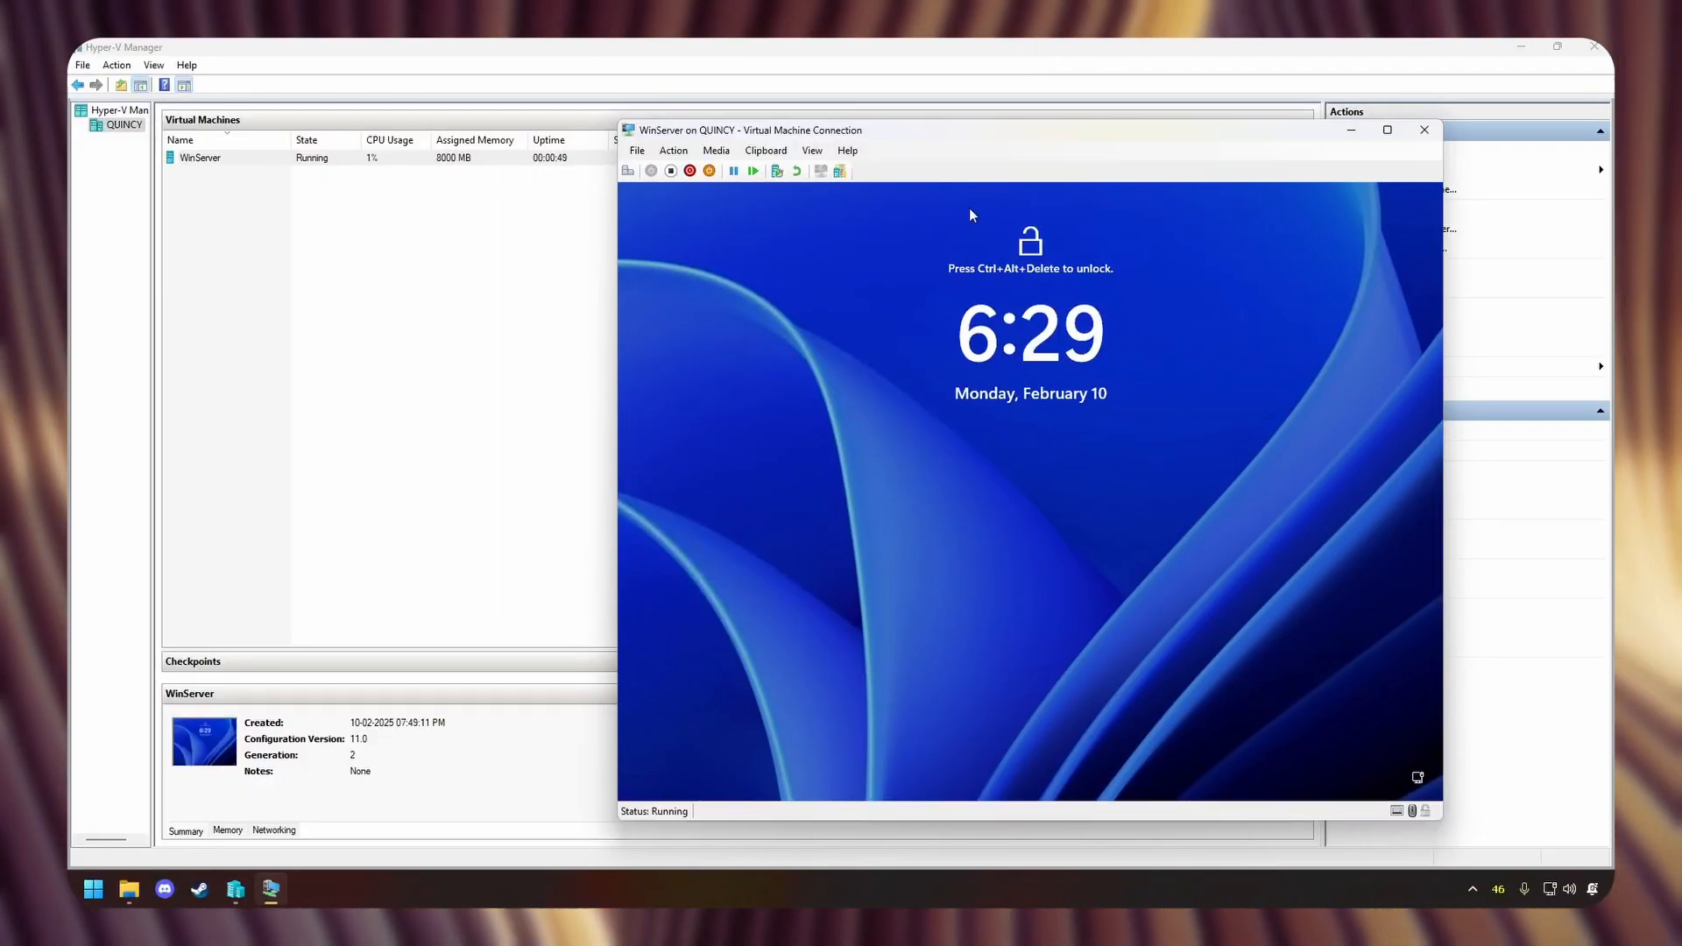
click(628, 171)
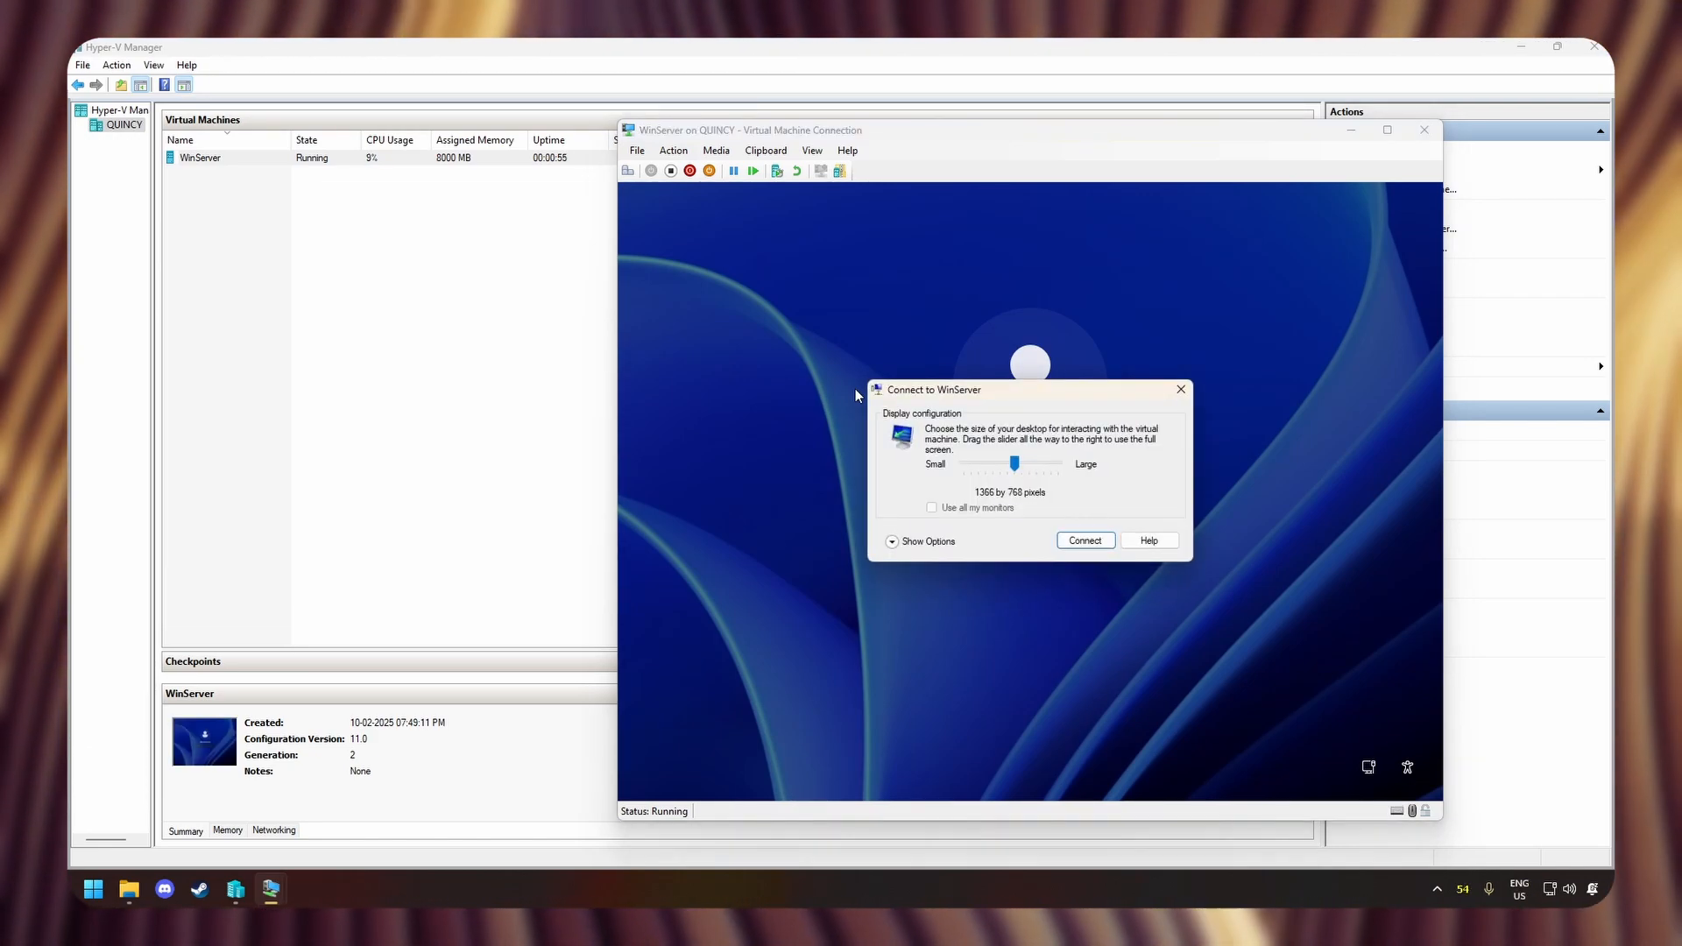
click(1086, 542)
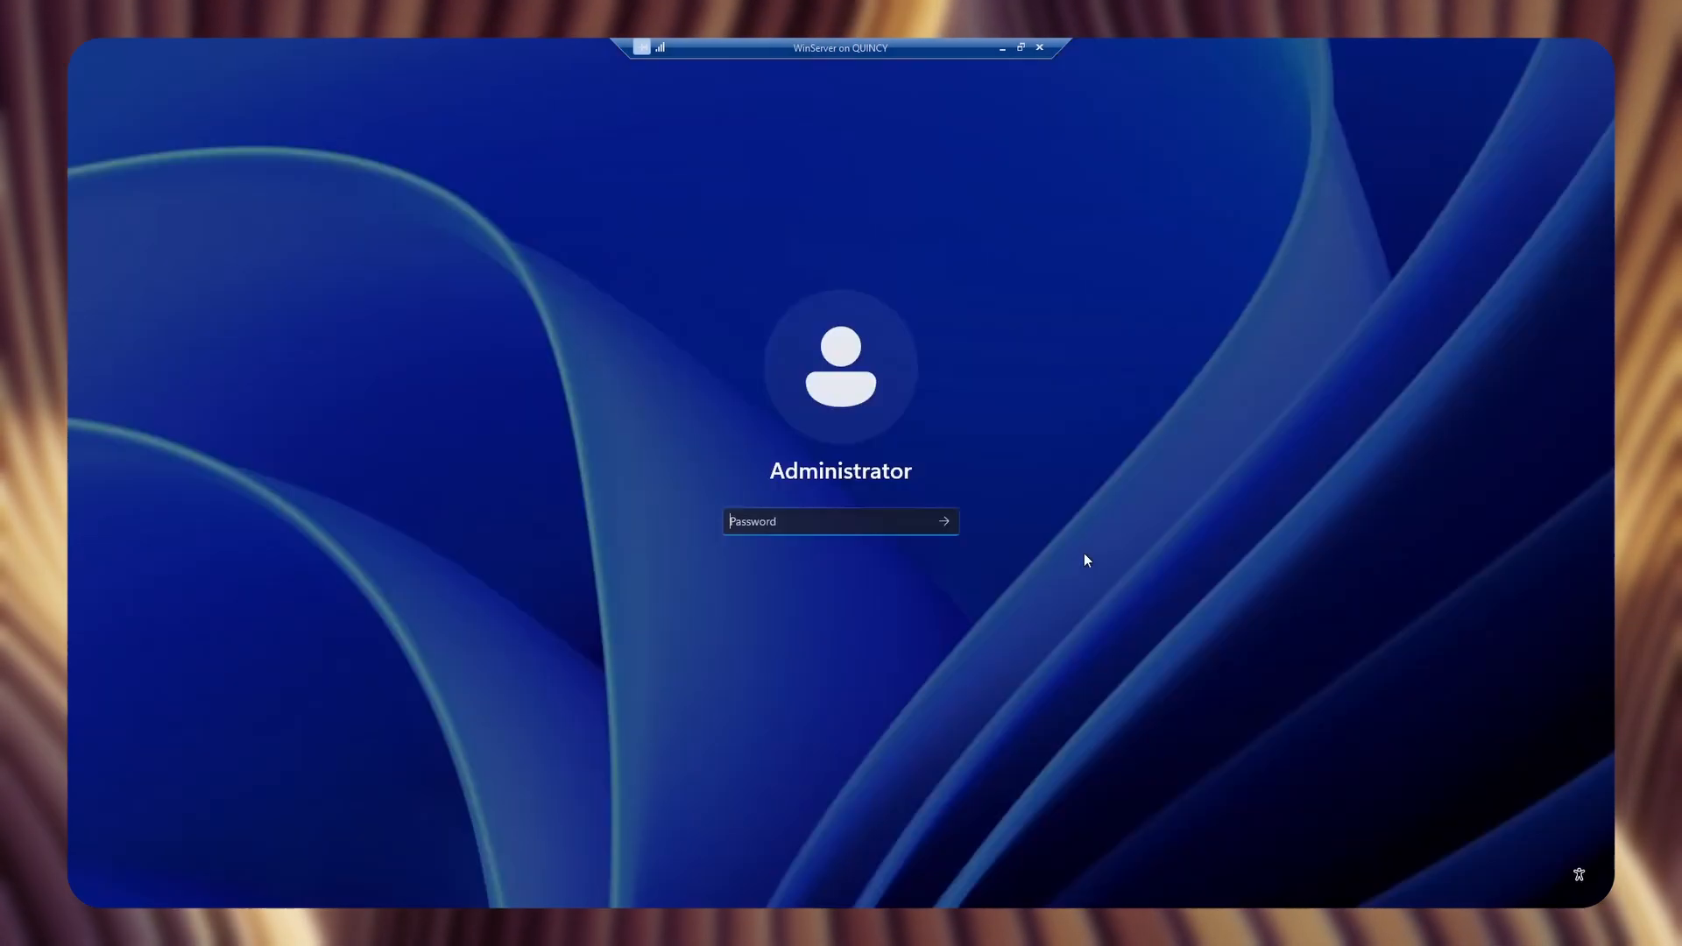
- Sign in to Windows Server as Administrator with the account password
text(•••••••••••)
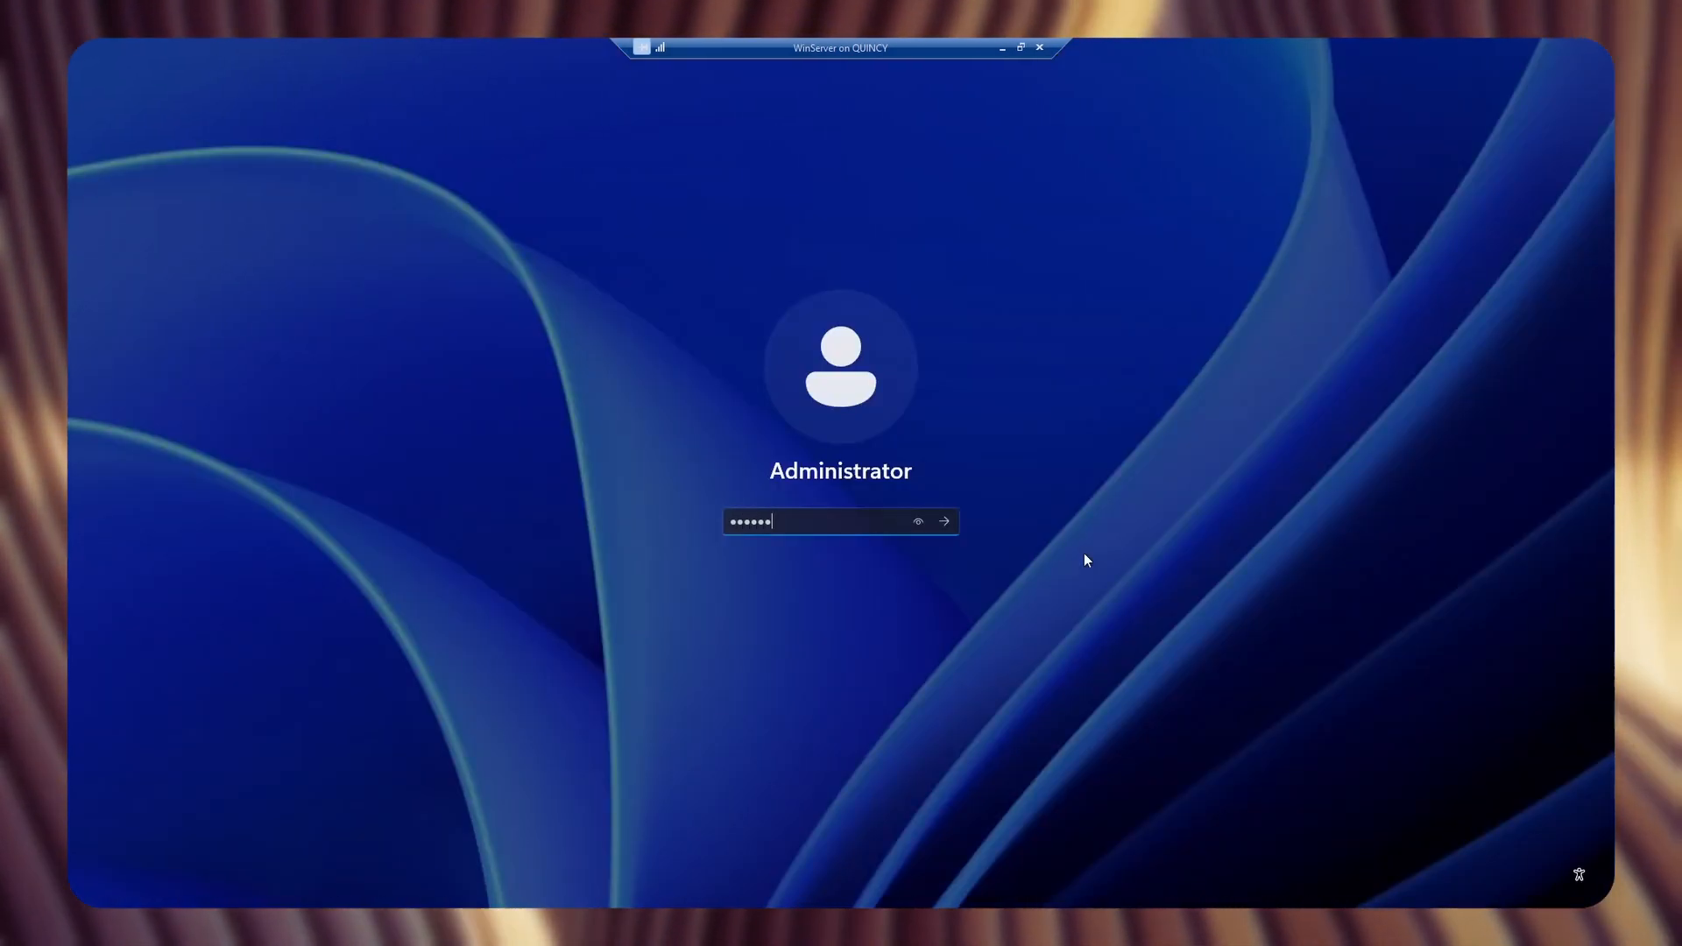
text(•••••)
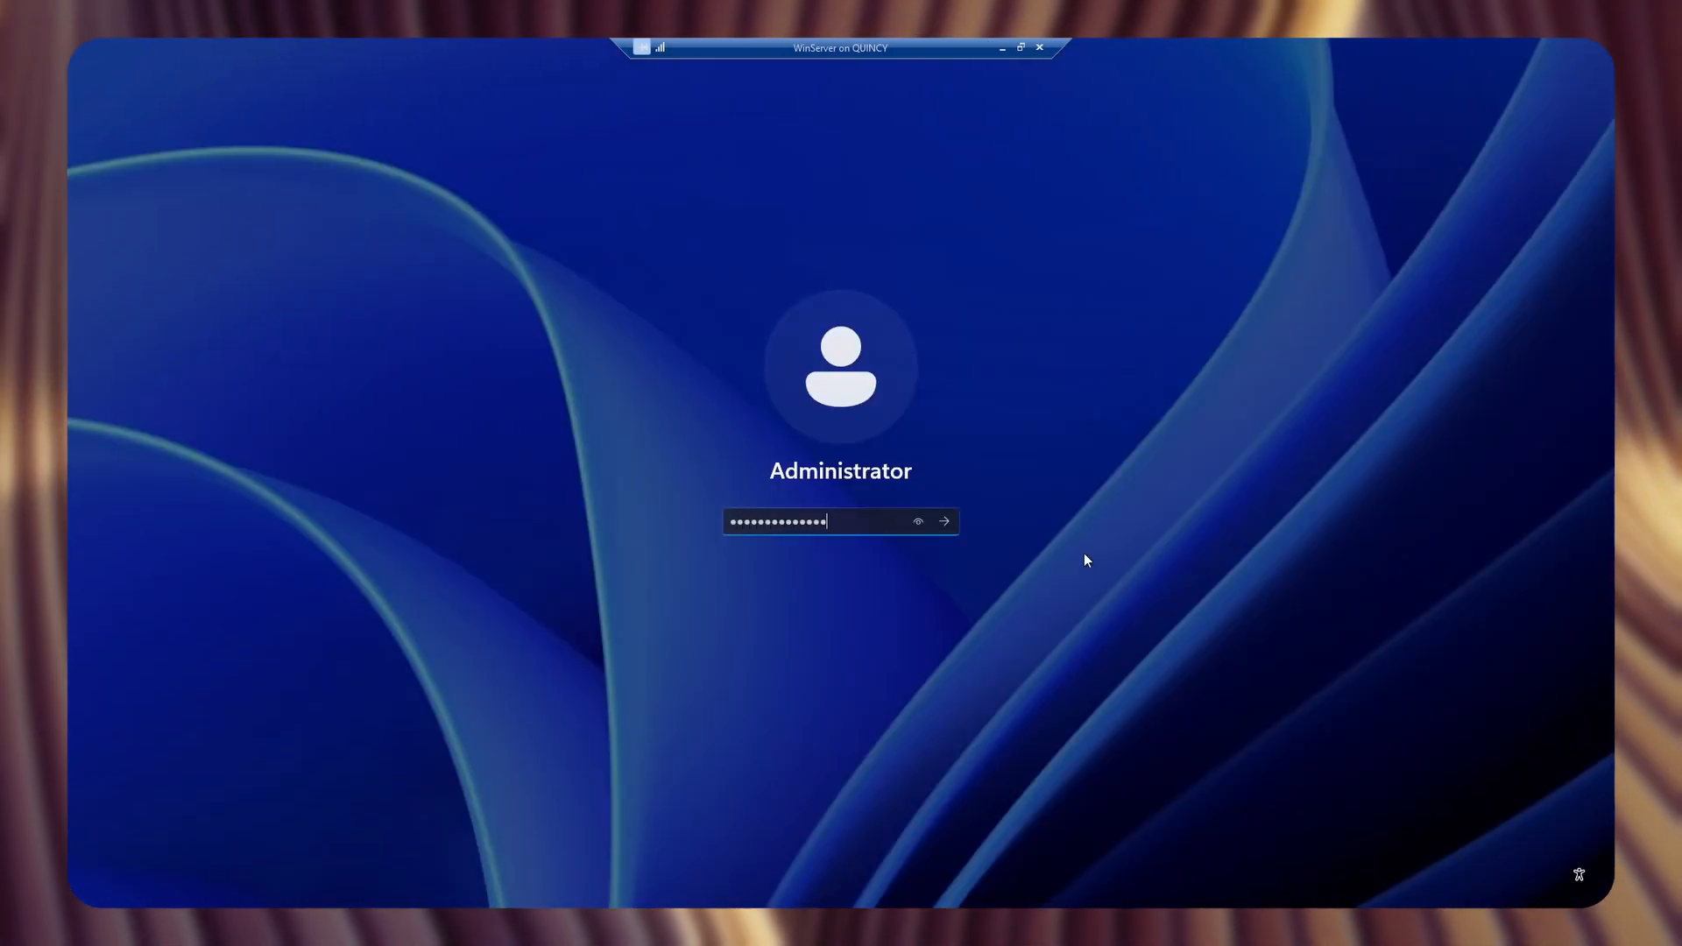
key(Return)
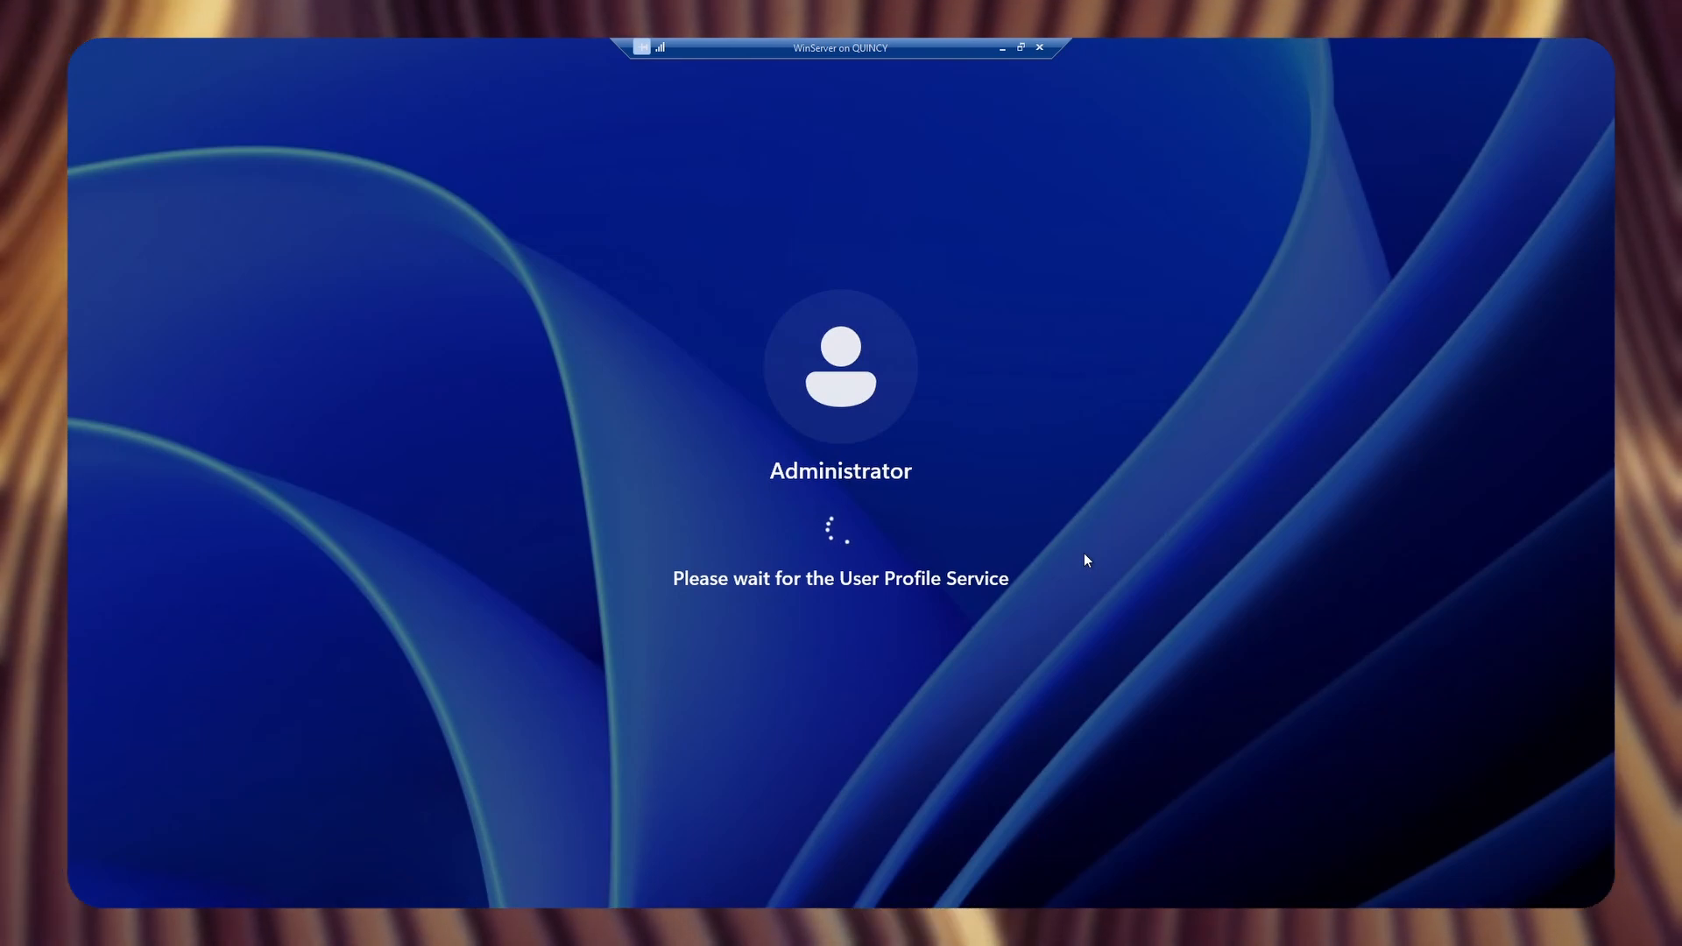